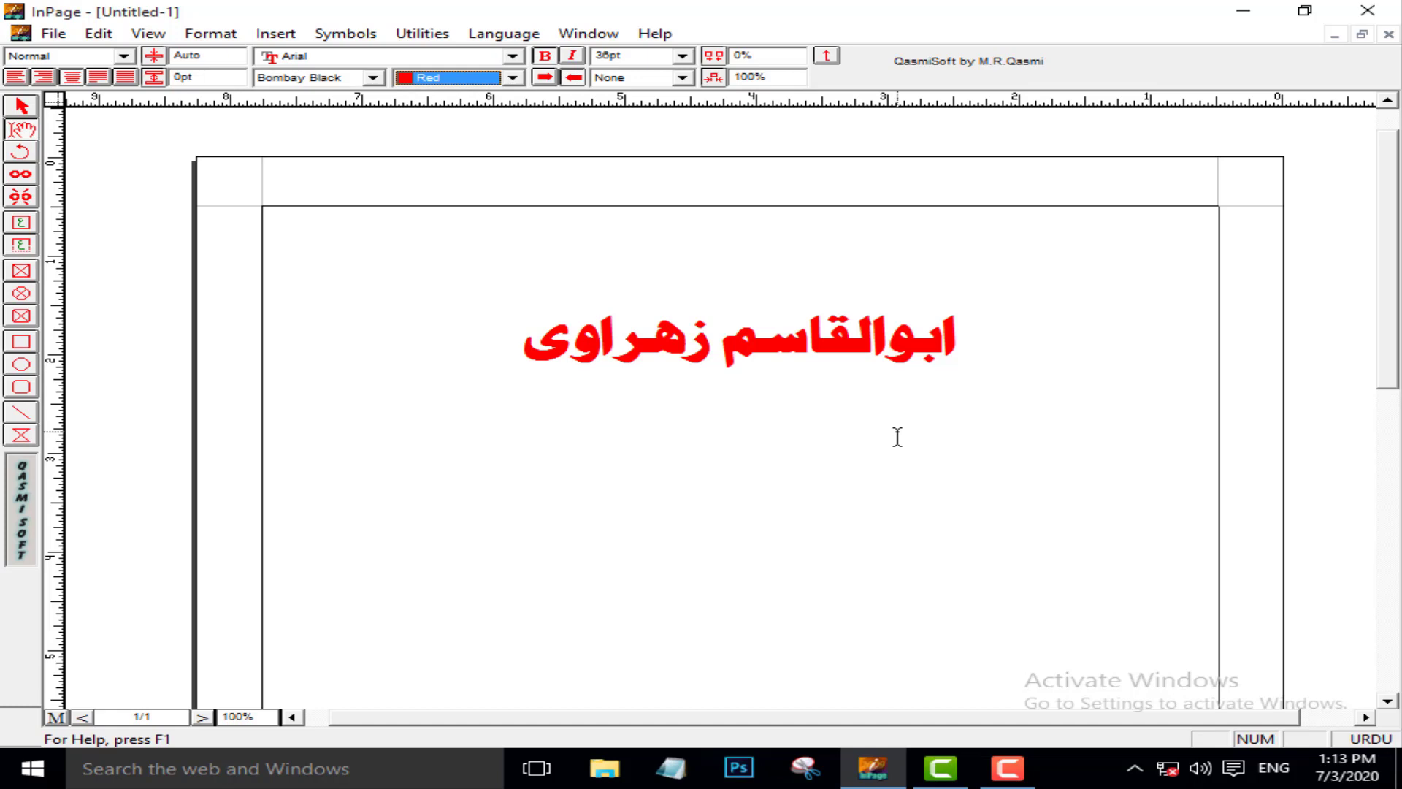
Step: Examine the available paper sizes in the document's page setup, keep A4 210x297mm, and view the whole page
left_click(211, 33)
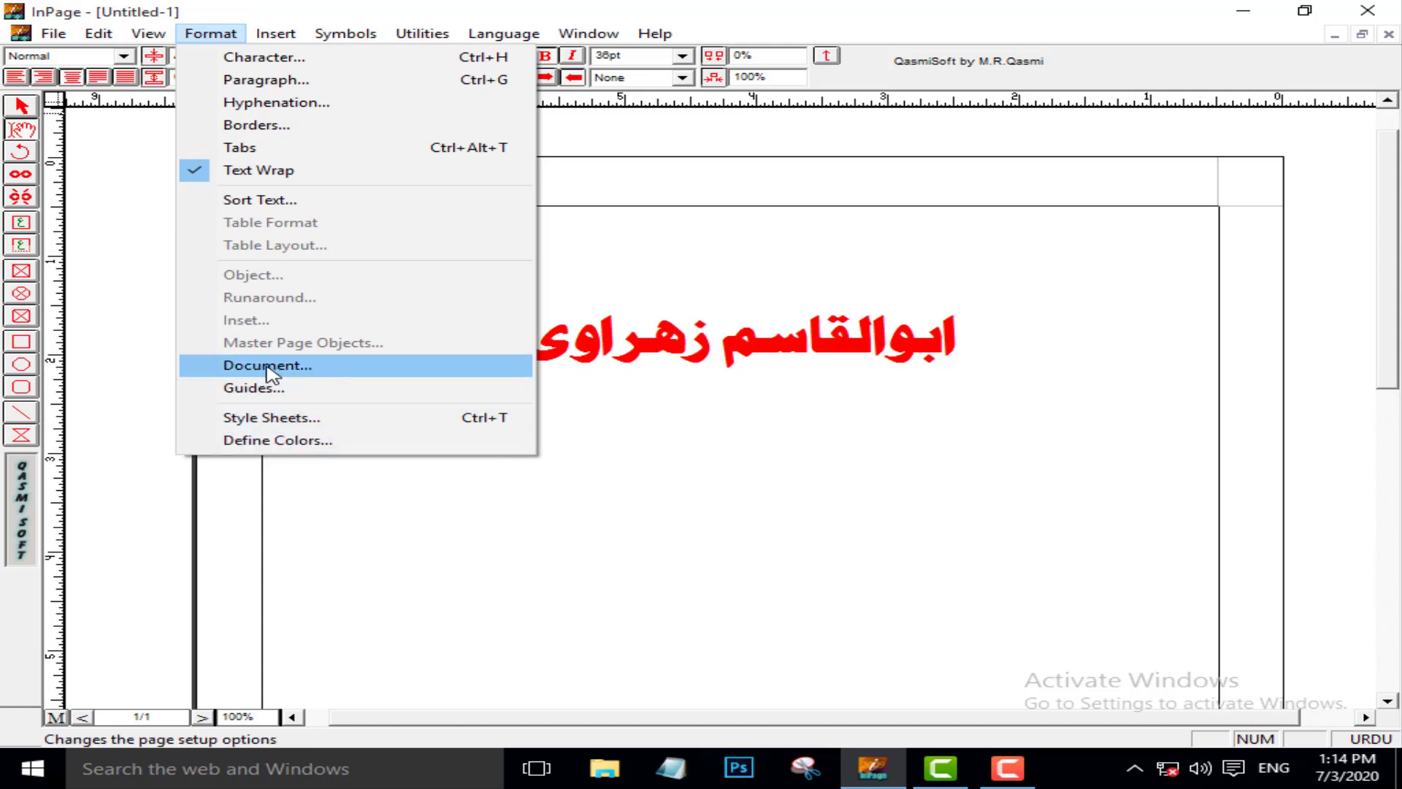
left_click(291, 367)
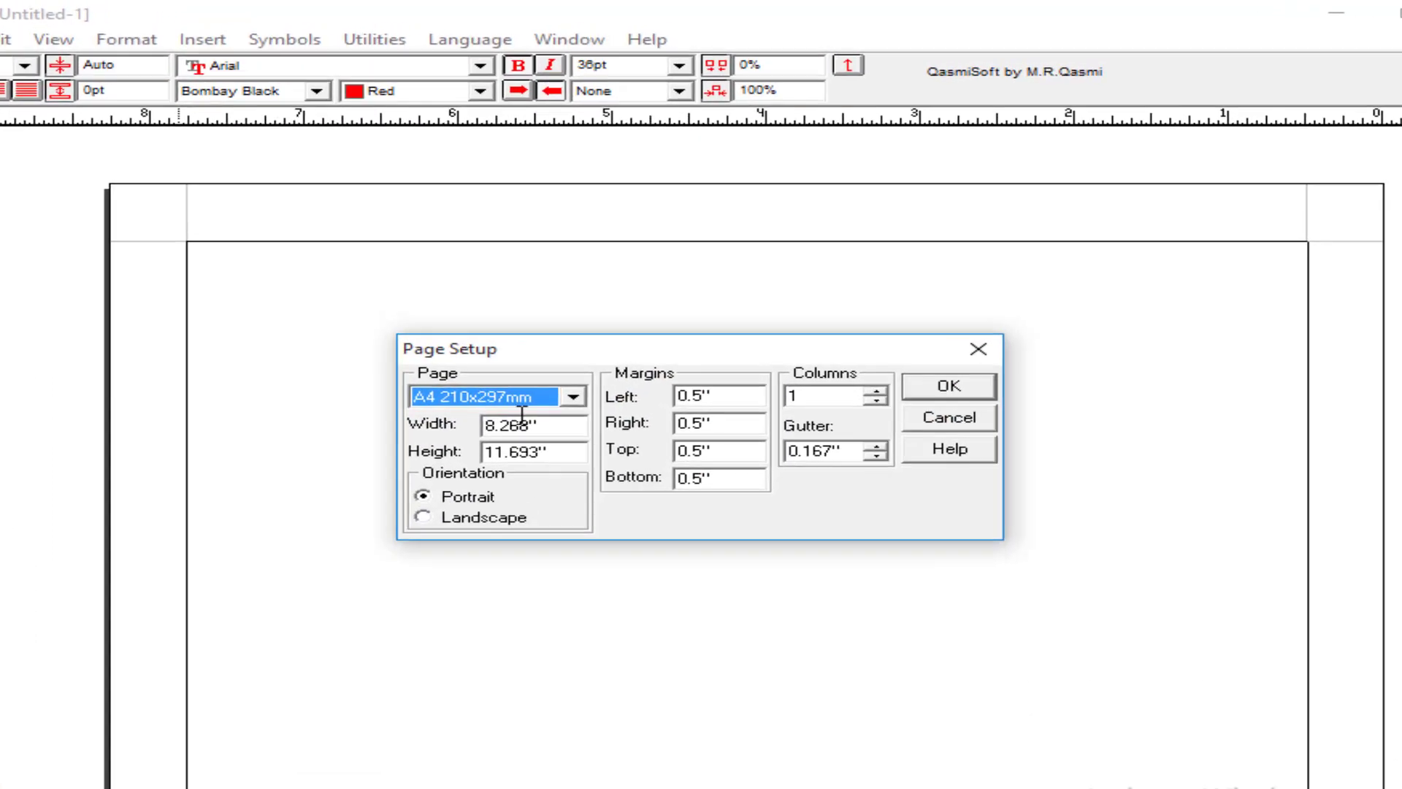
left_click_drag(581, 294, 582, 359)
left_click_drag(561, 456, 552, 532)
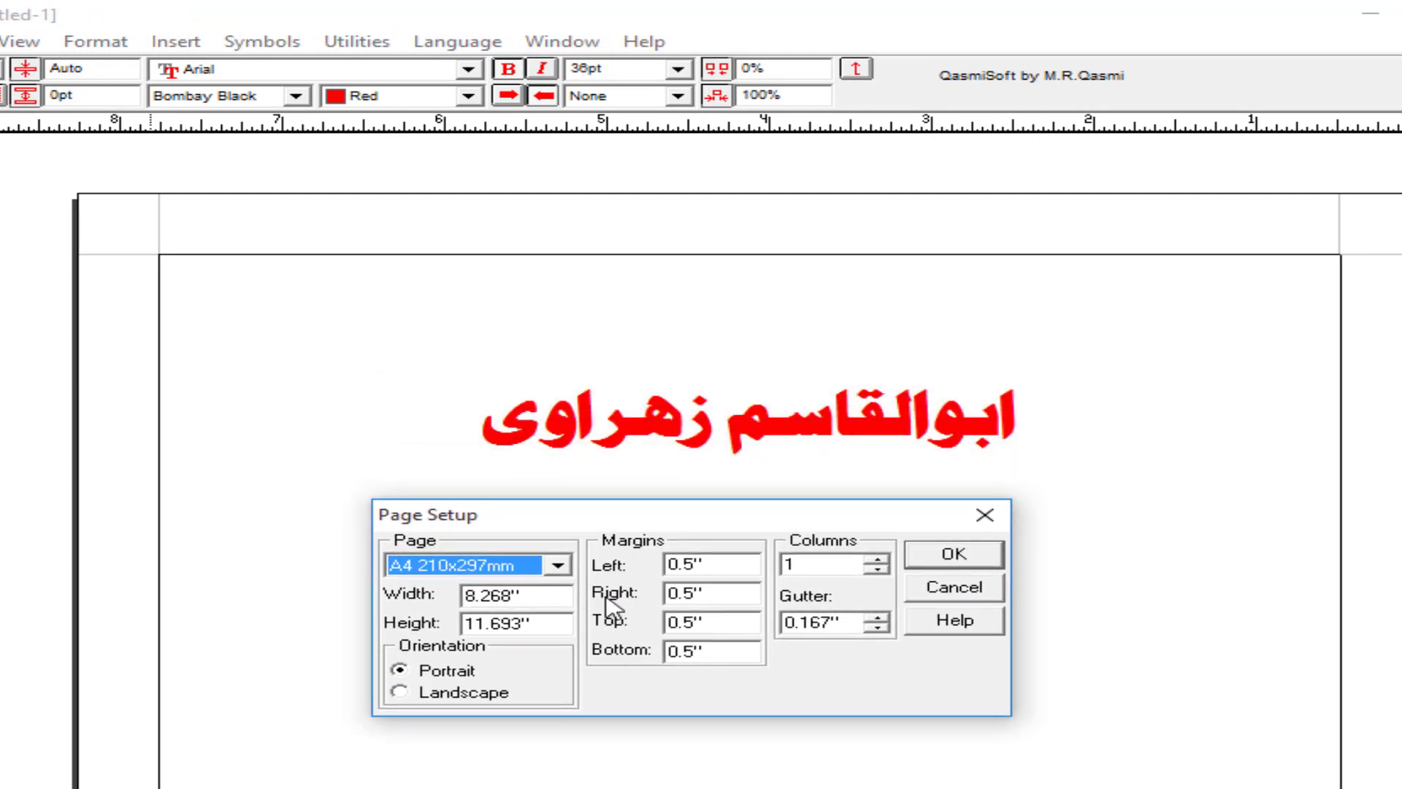
left_click_drag(578, 522, 507, 513)
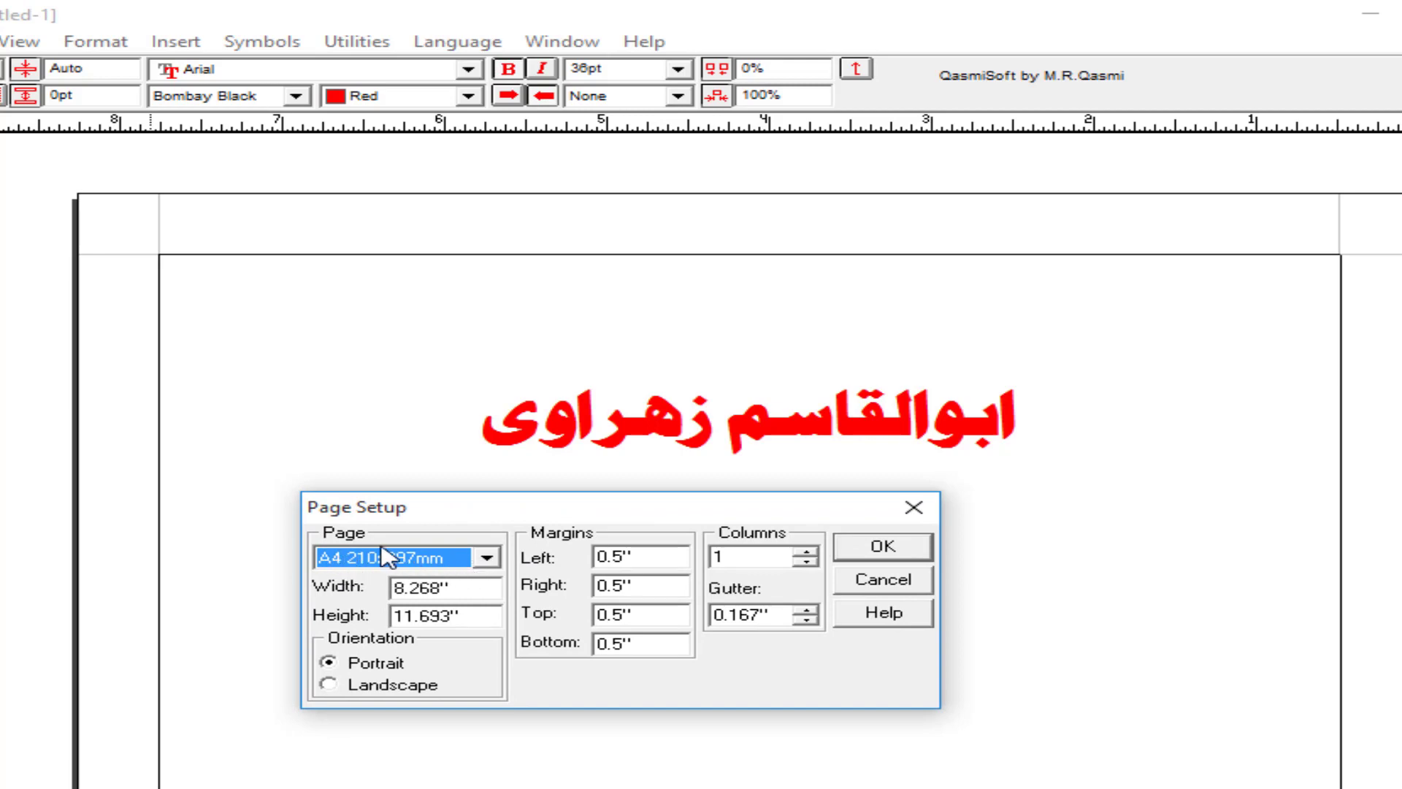
left_click(486, 557)
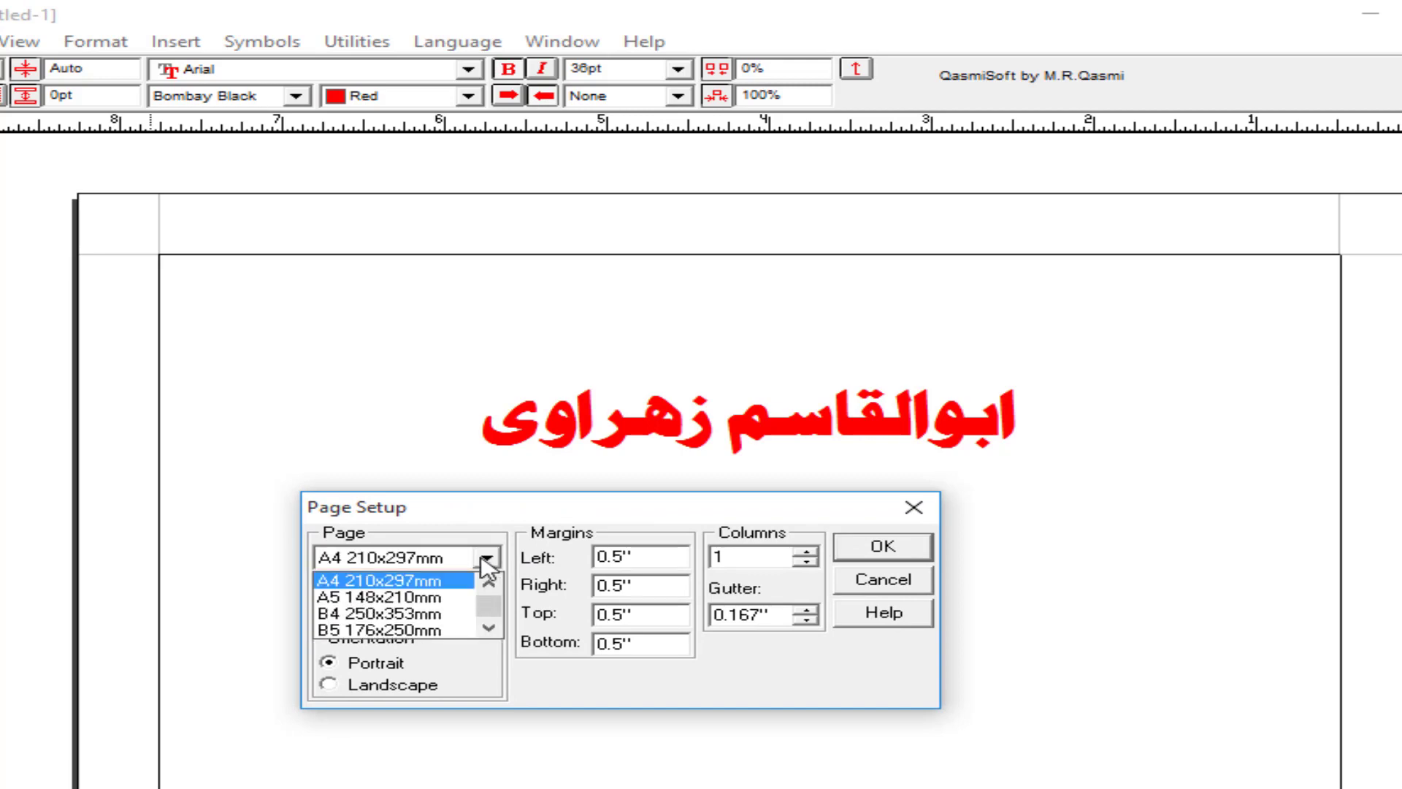
scroll(394, 626, "down", 1)
scroll(394, 625, "up", 1)
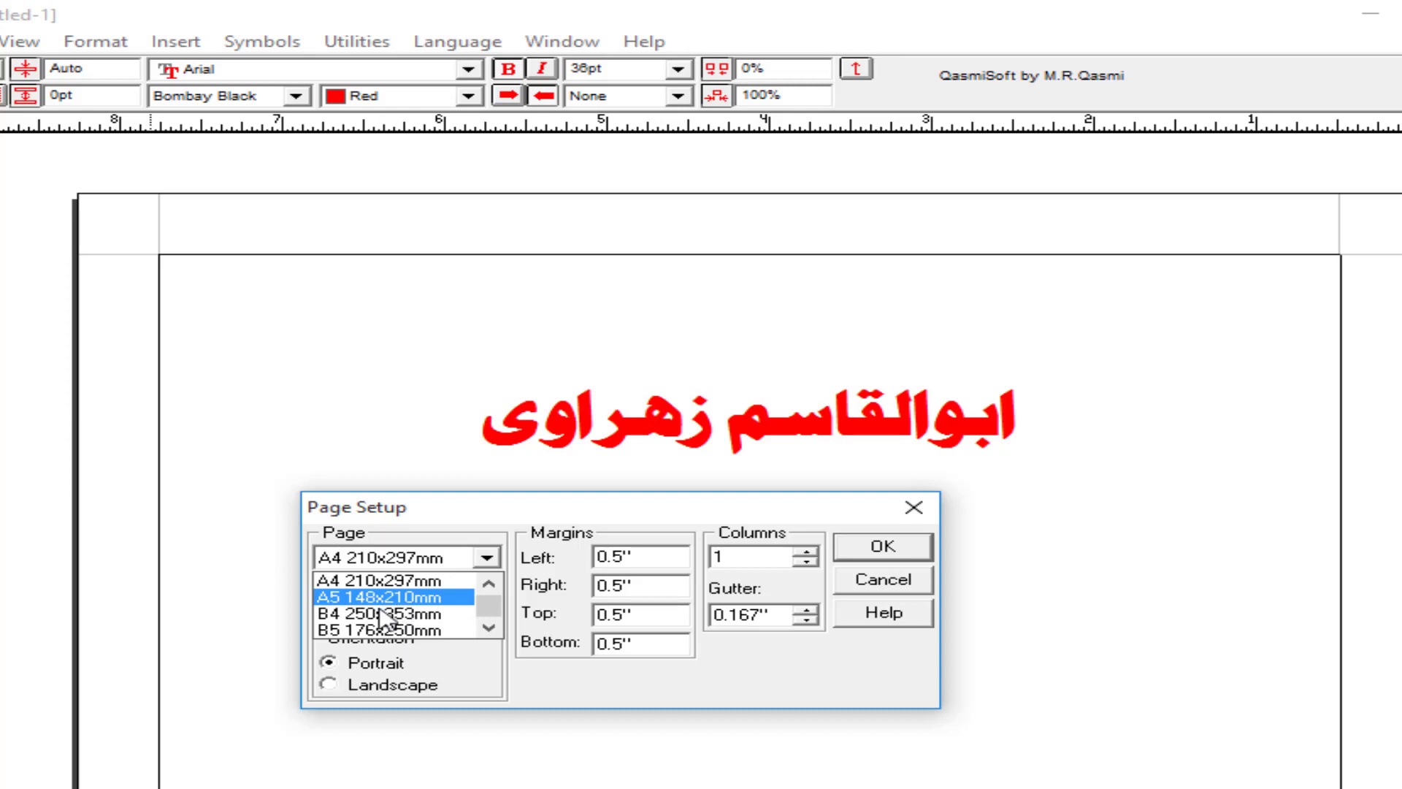
left_click(109, 56)
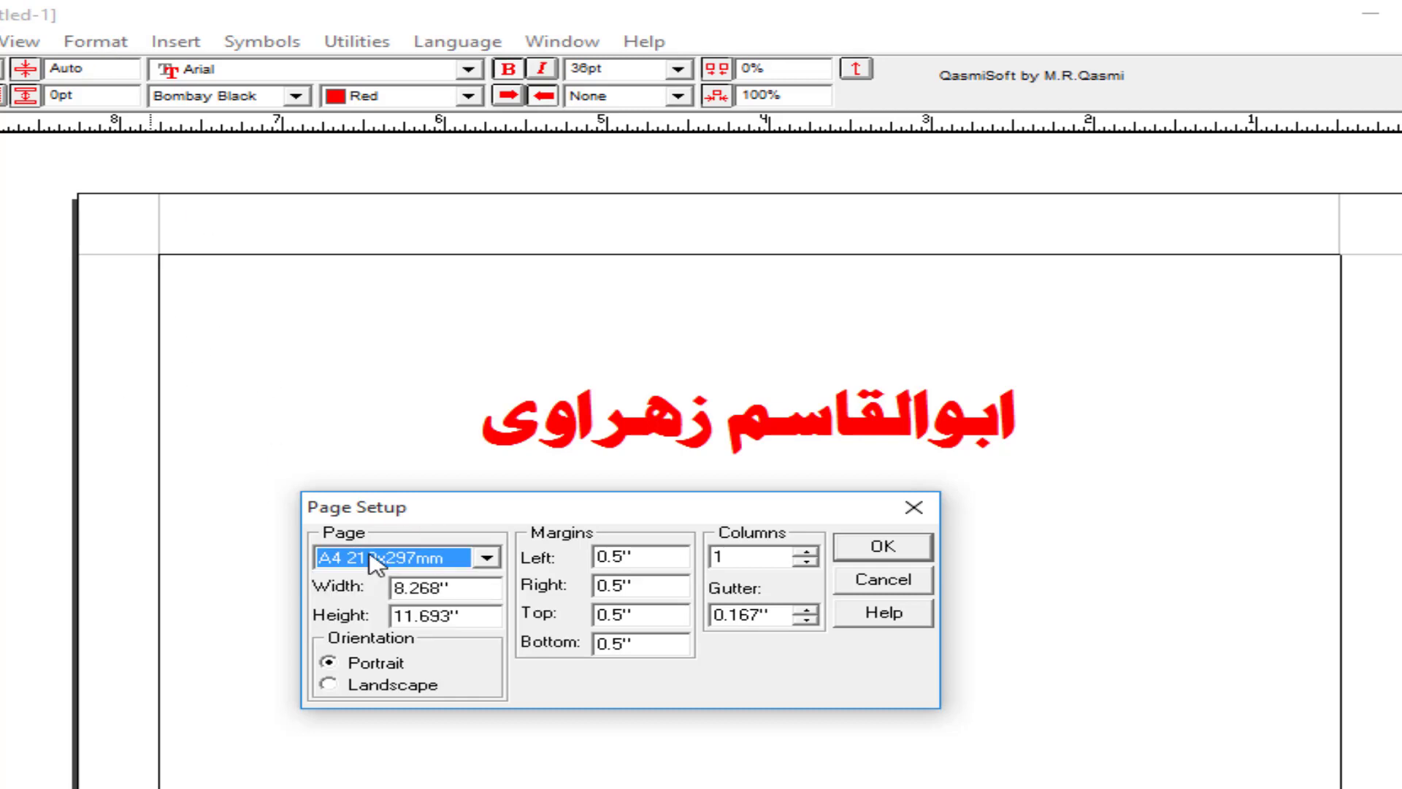
left_click(413, 562)
scroll(420, 617, "down", 1)
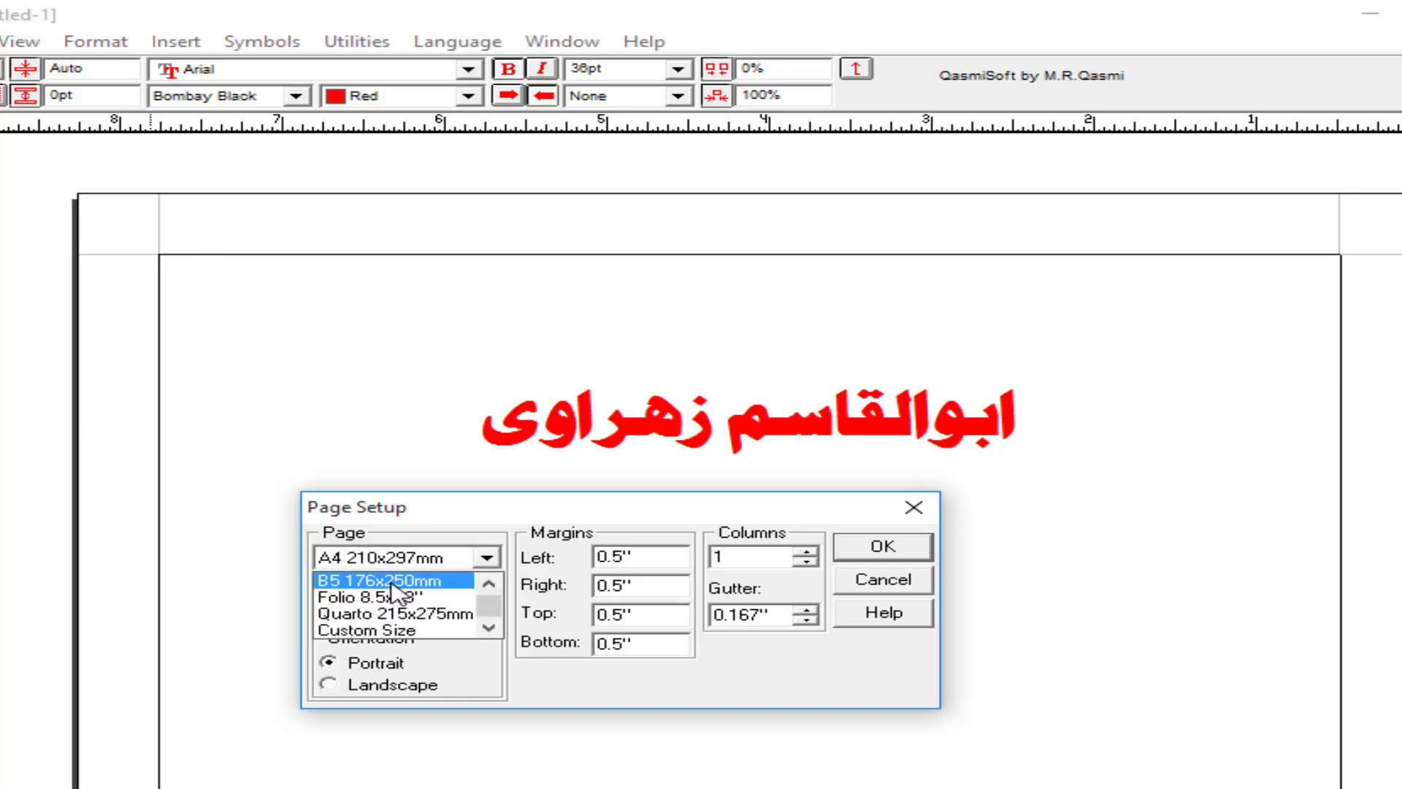
scroll(420, 617, "up", 2)
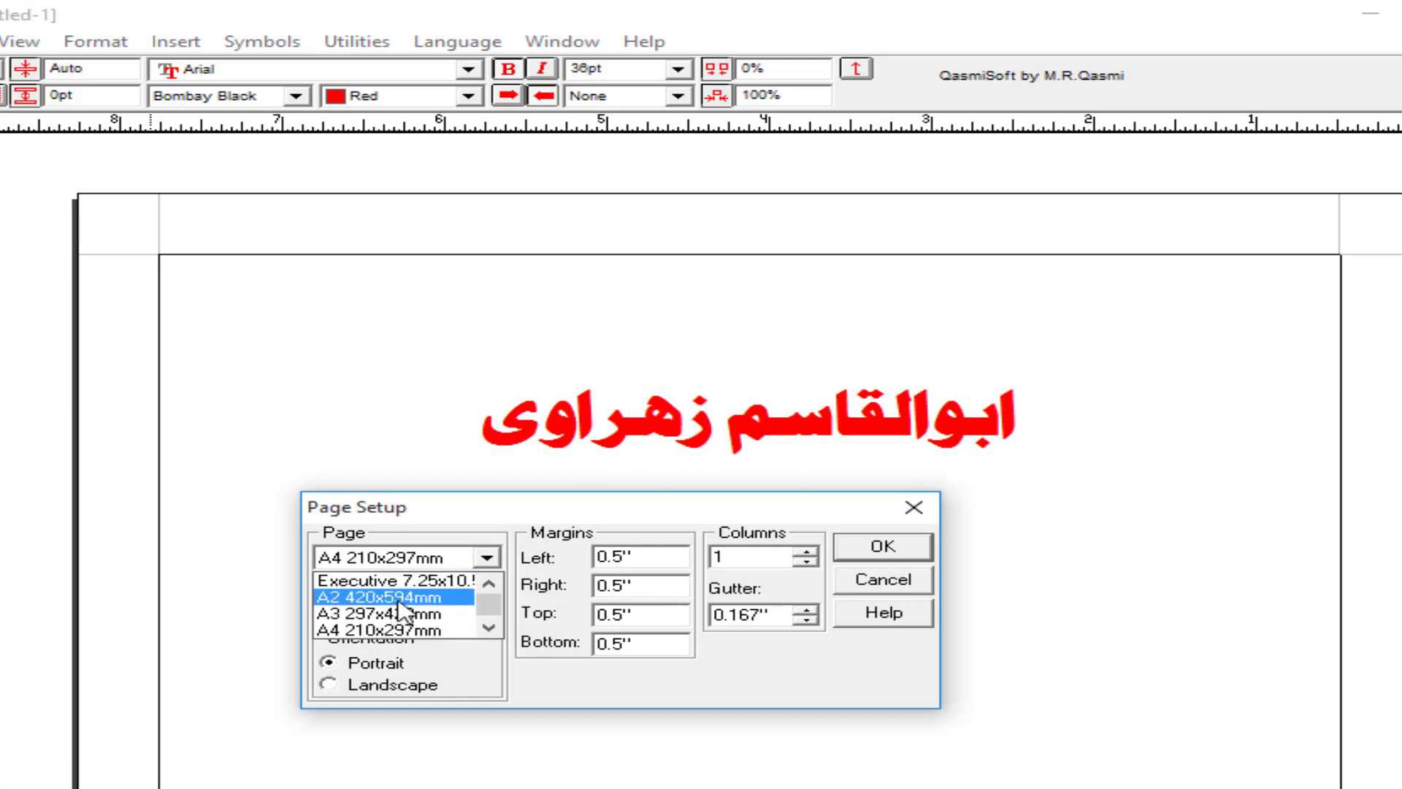
scroll(387, 602, "up", 1)
left_click(422, 562)
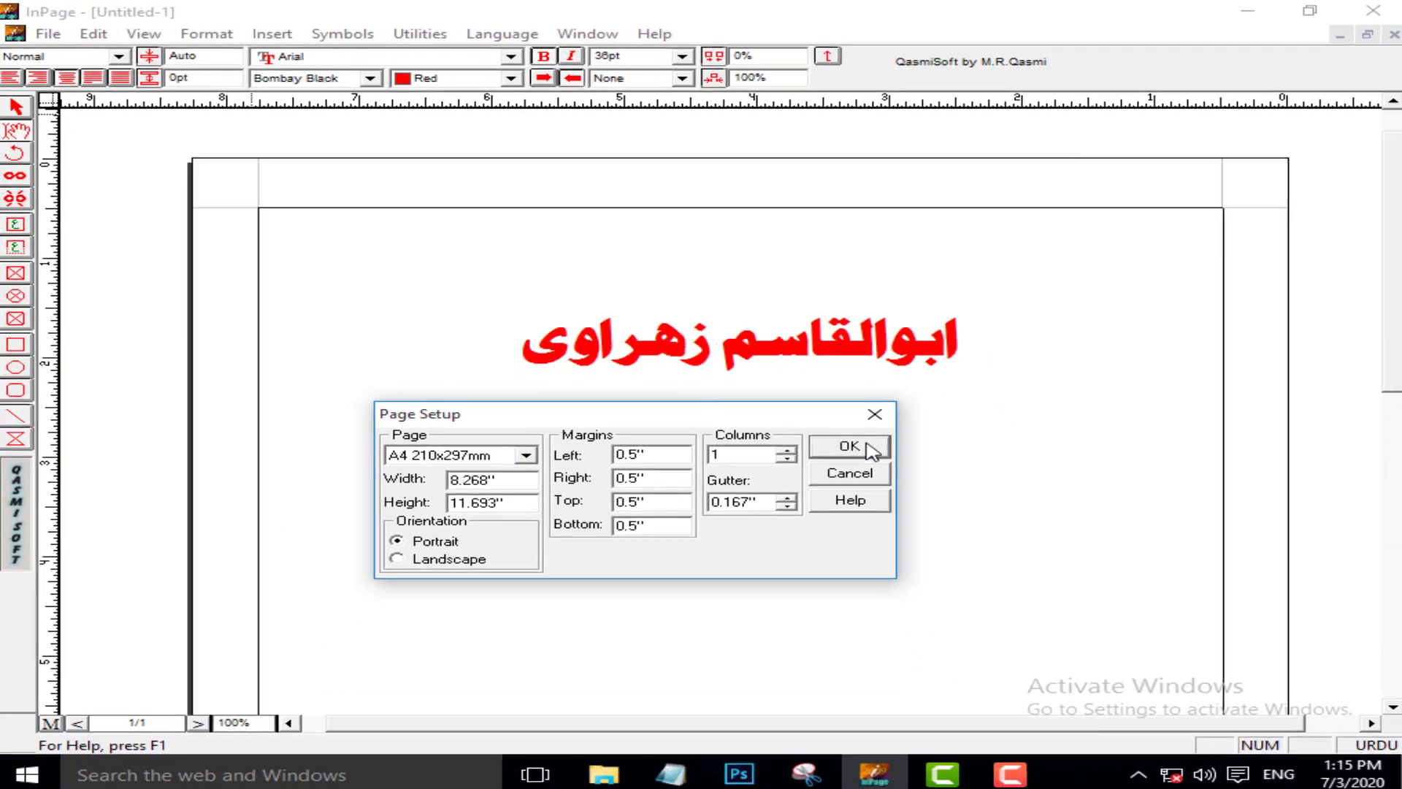
left_click(881, 547)
key("ctrl+0")
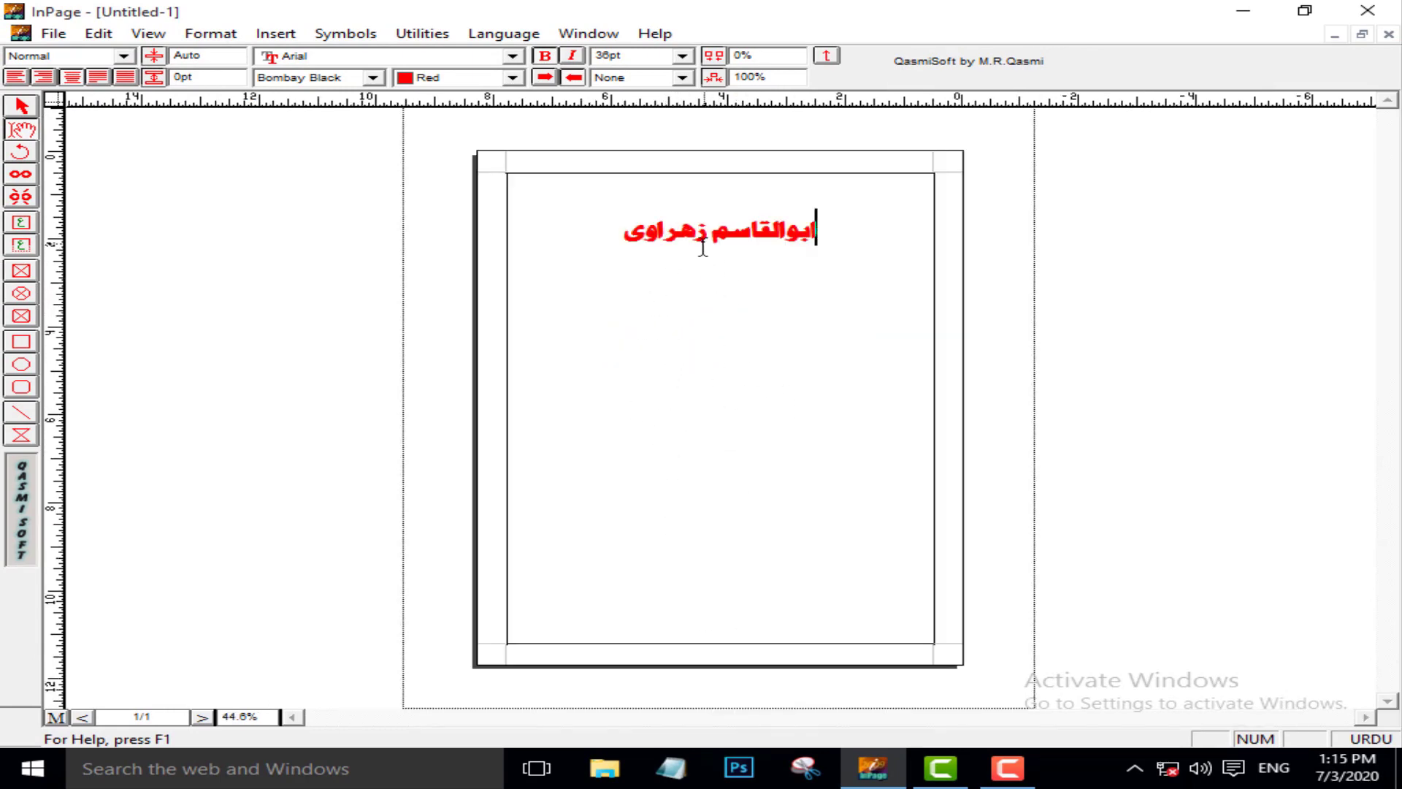
key("ctrl+1")
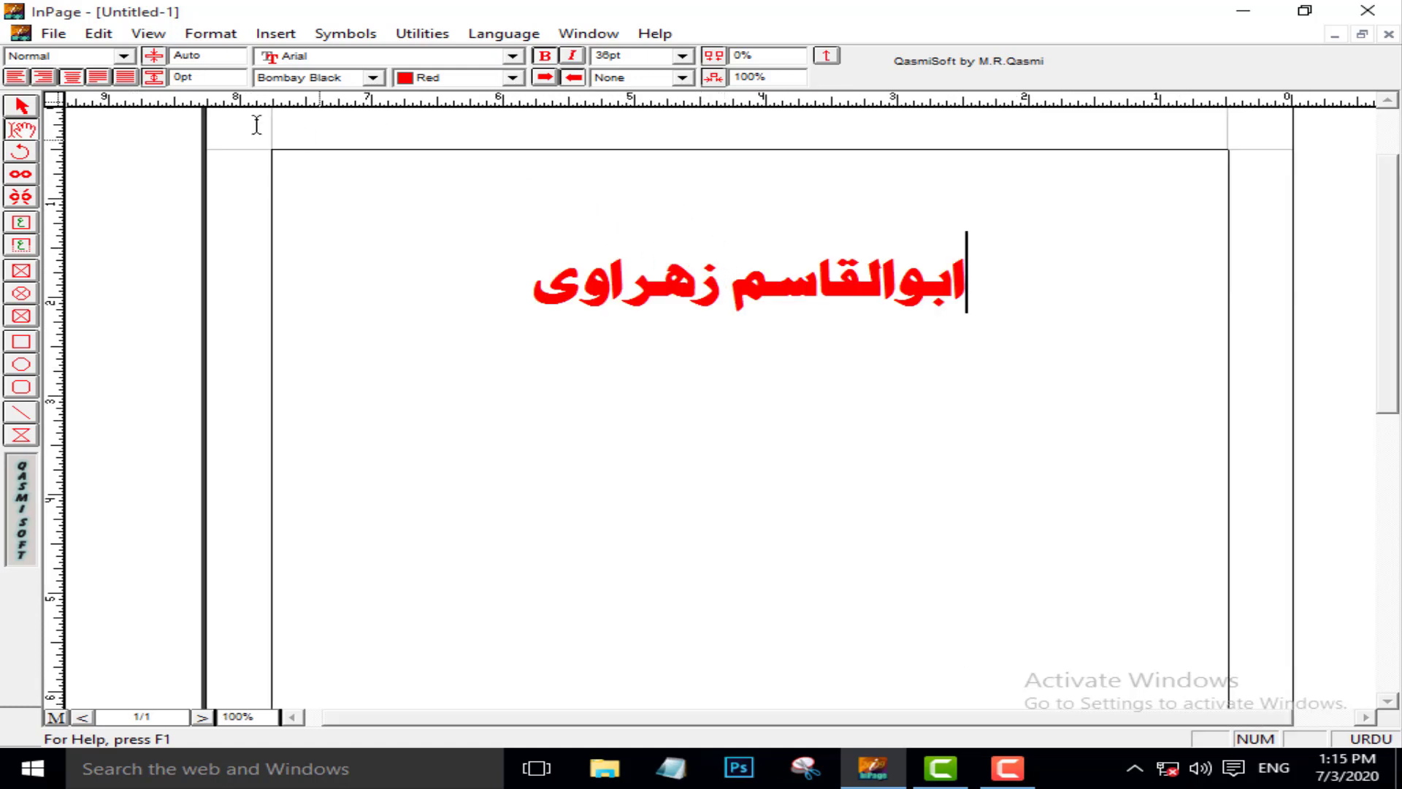
Step: Set the page orientation to Landscape in the document's page setup and view the whole page
left_click(212, 34)
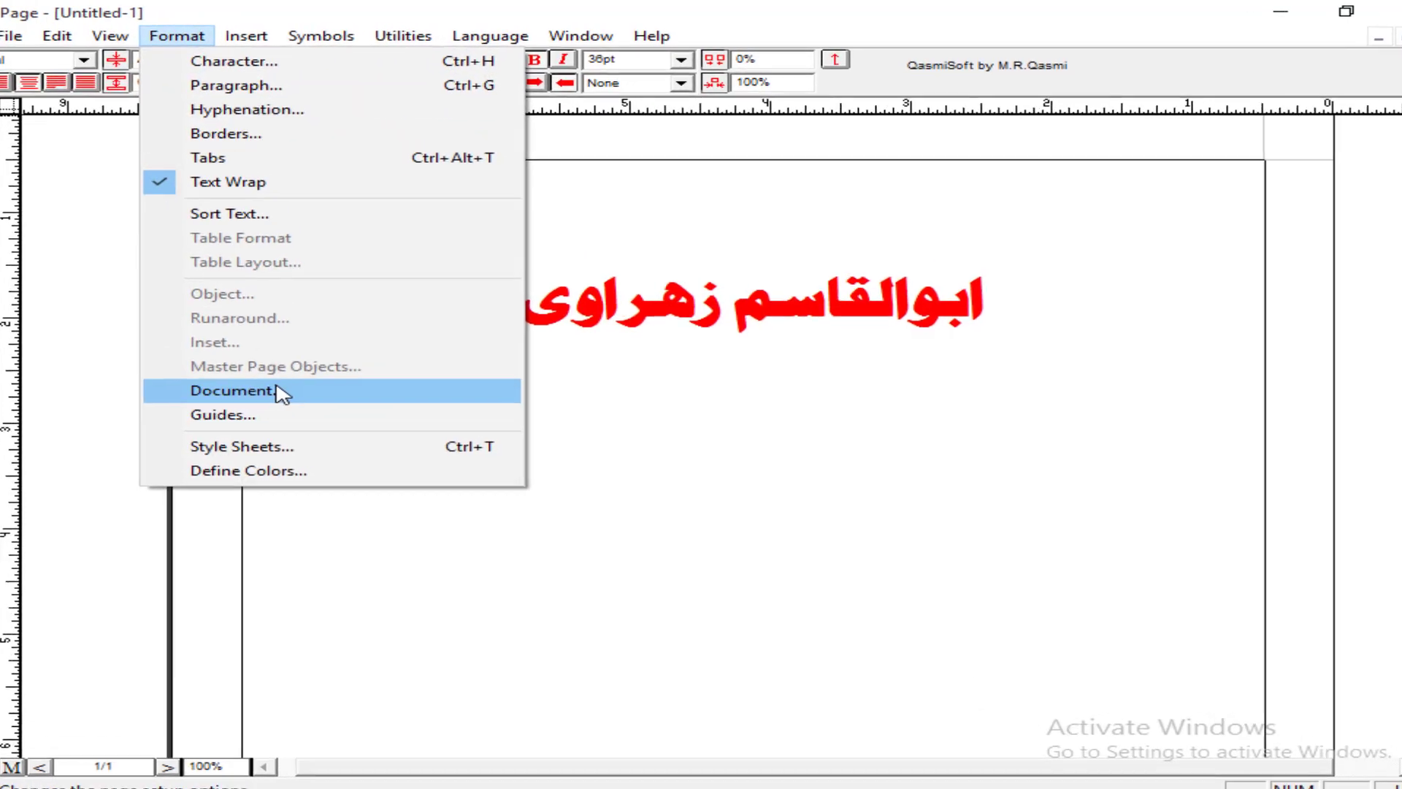
left_click(305, 367)
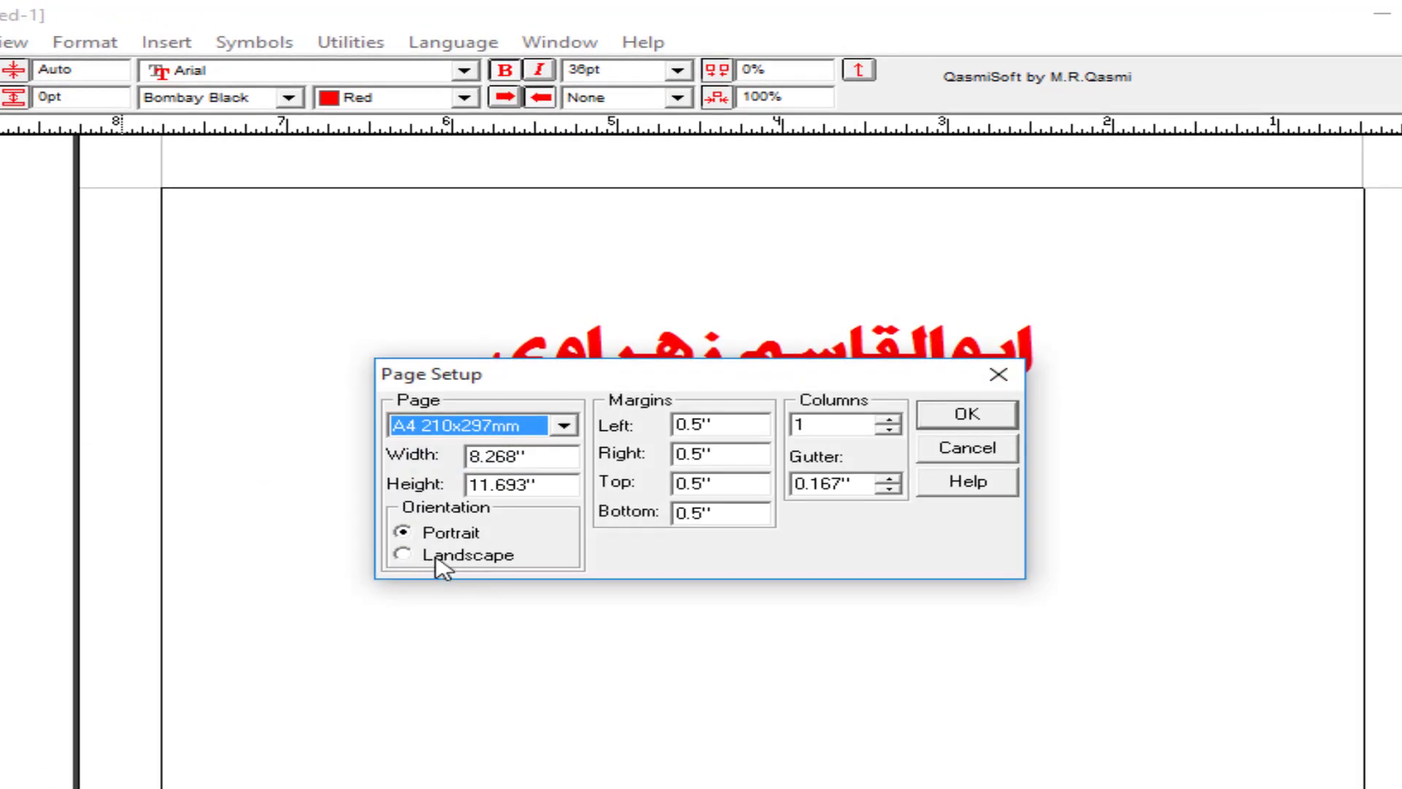
left_click(442, 562)
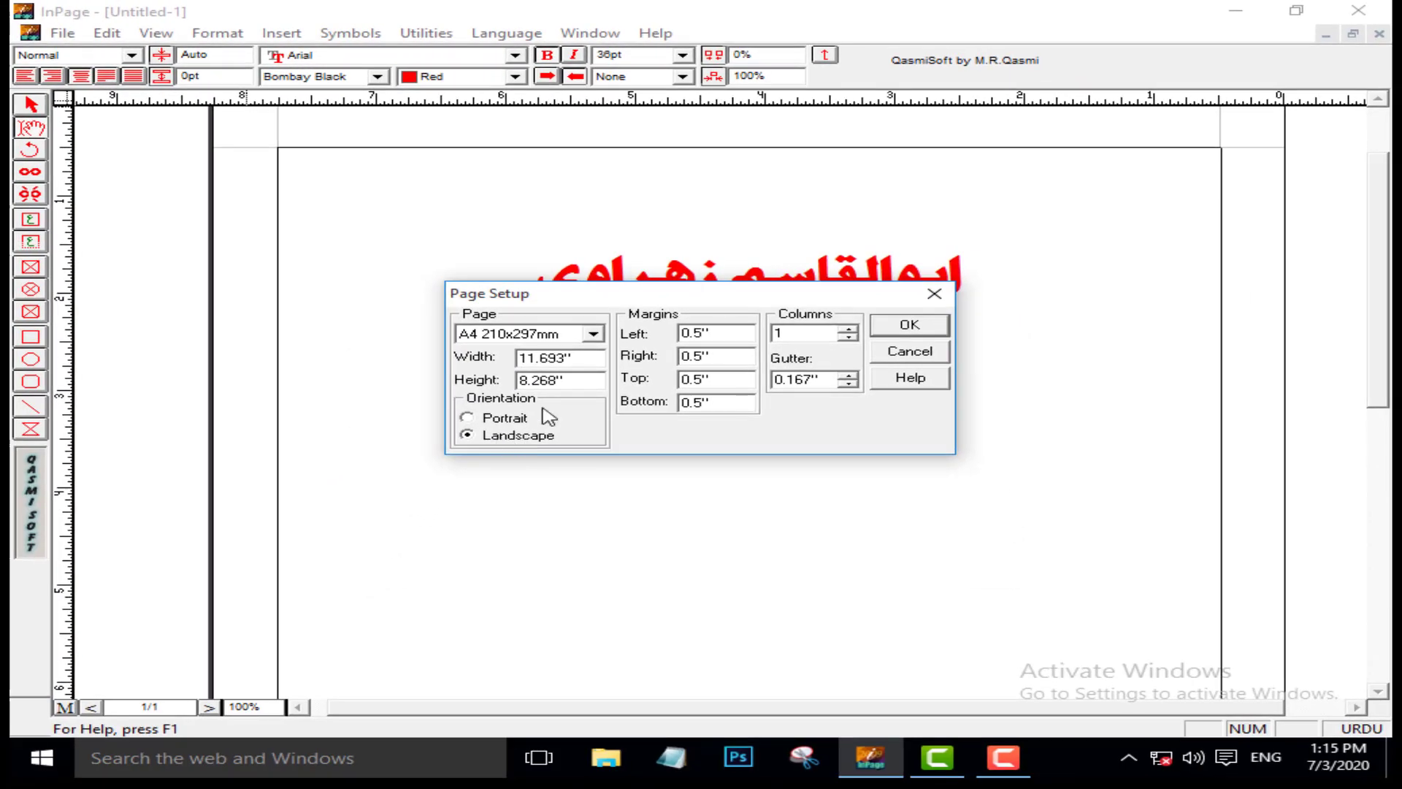
left_click(910, 325)
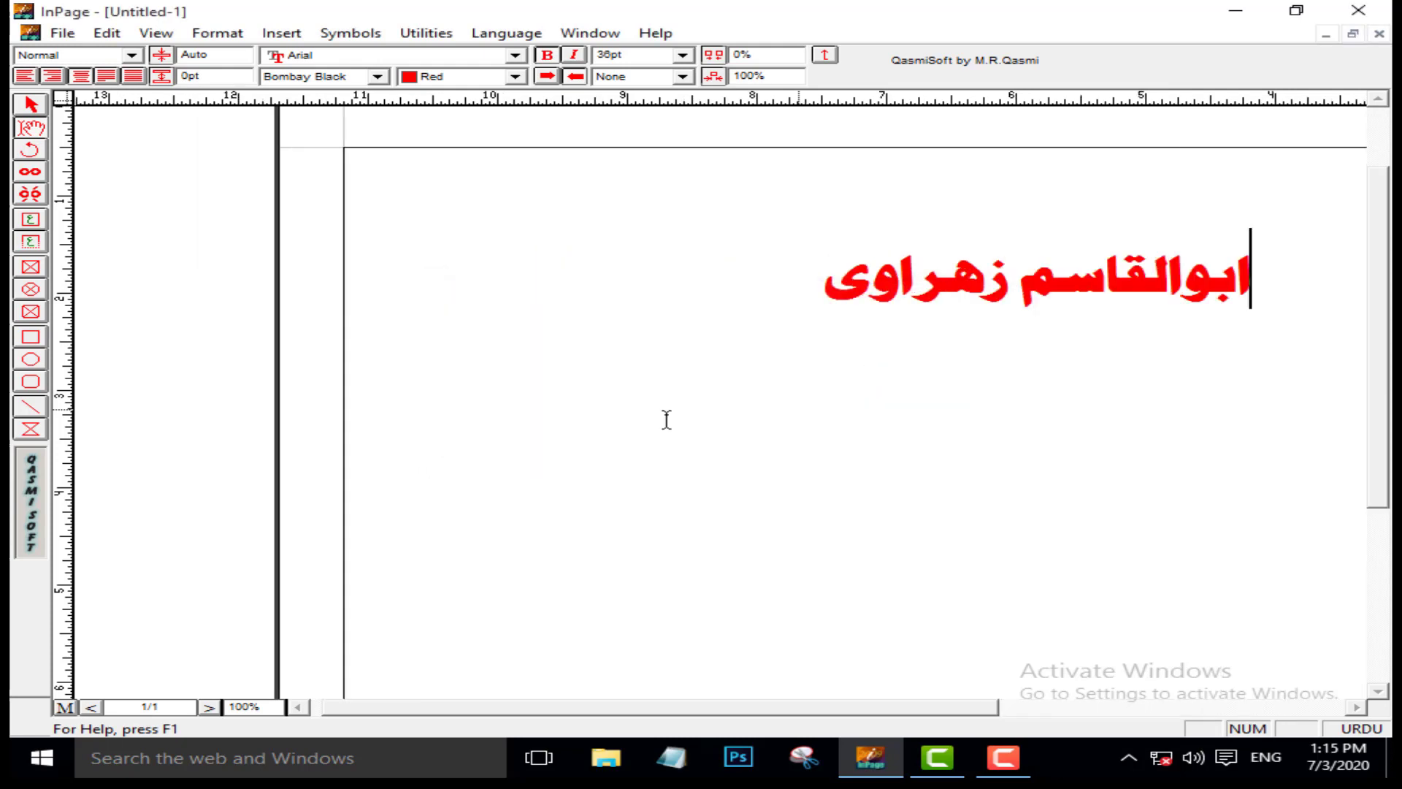
key("ctrl+0")
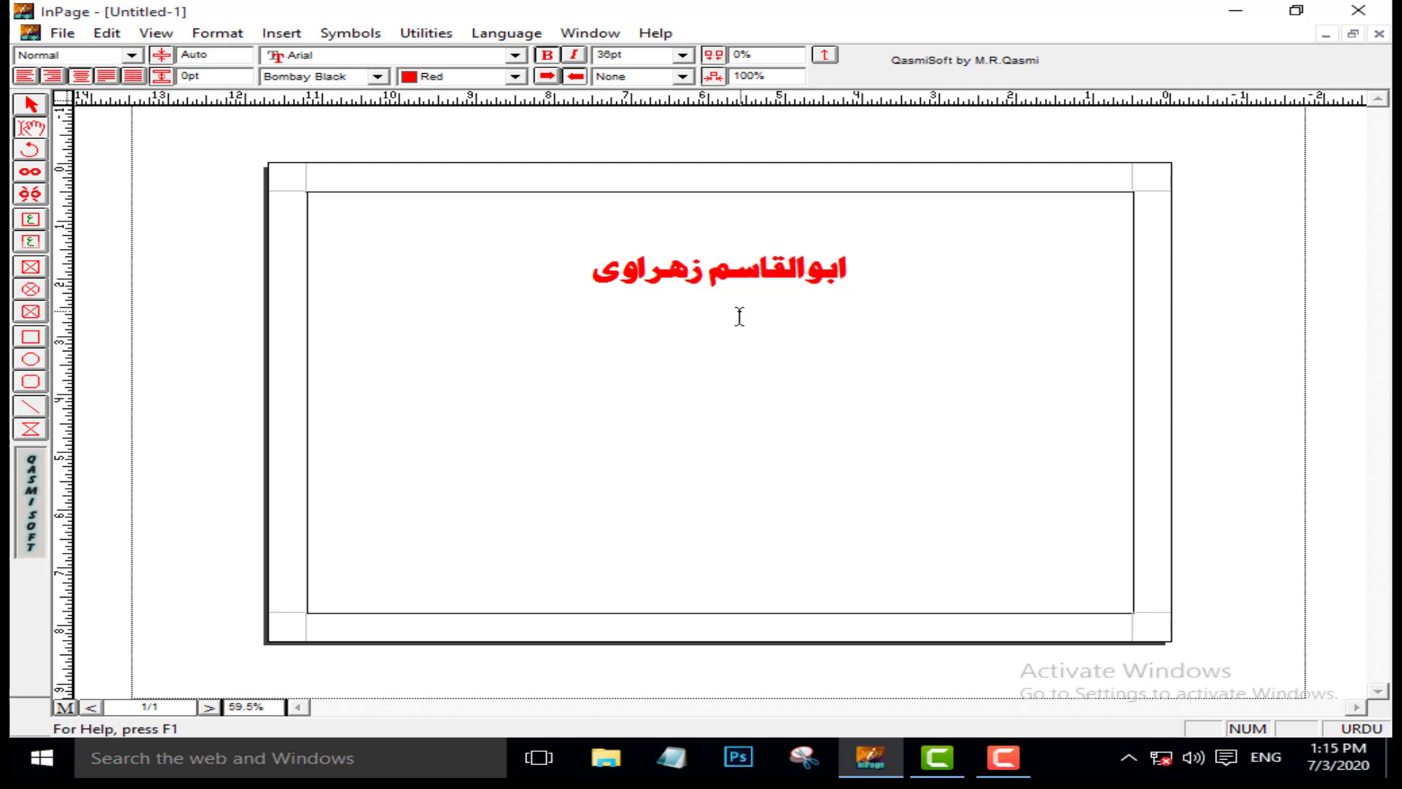
Step: Set the page orientation to Portrait and the left, right, top and bottom margins to 1 inch
left_click(217, 33)
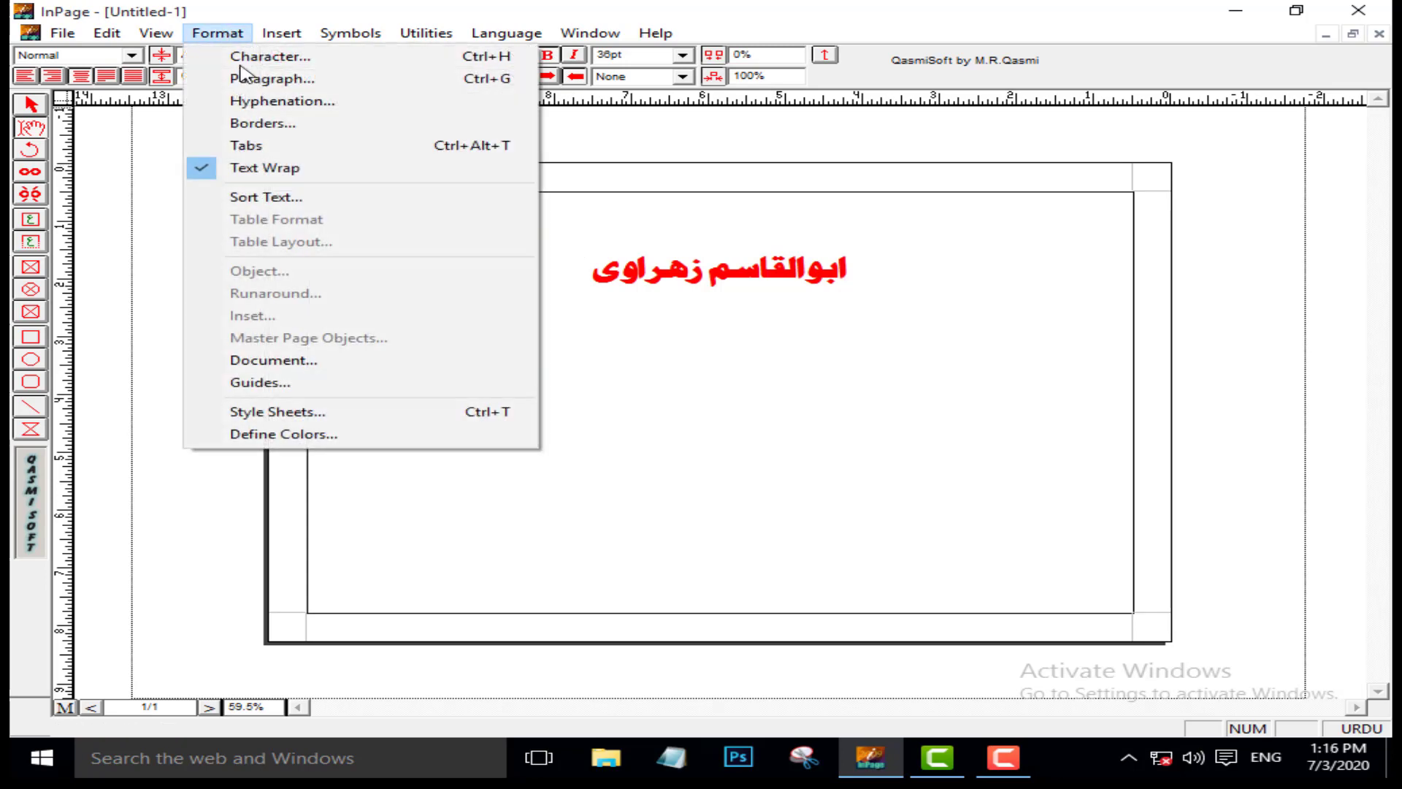
left_click(326, 361)
left_click(510, 419)
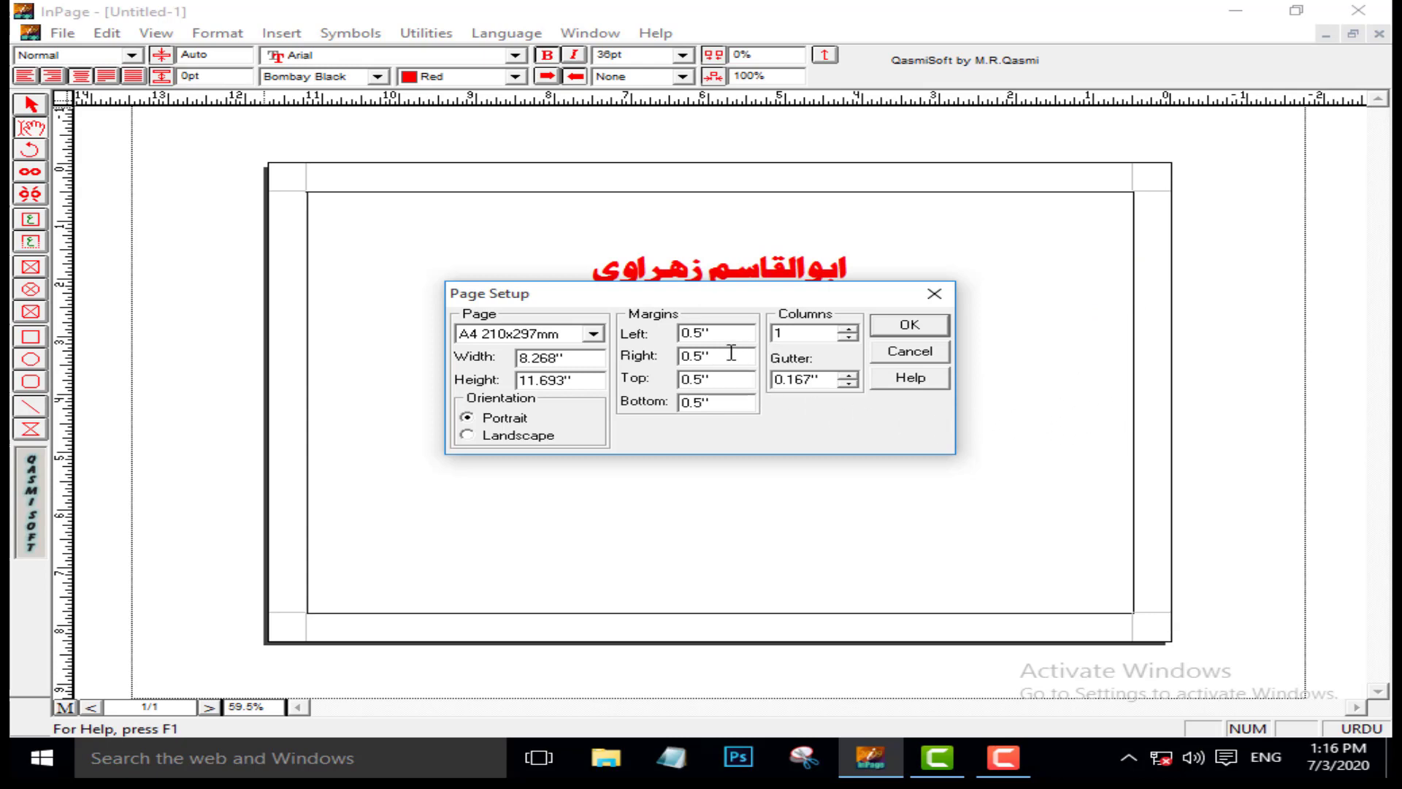
left_click_drag(713, 333, 668, 404)
type("1111")
left_click(908, 325)
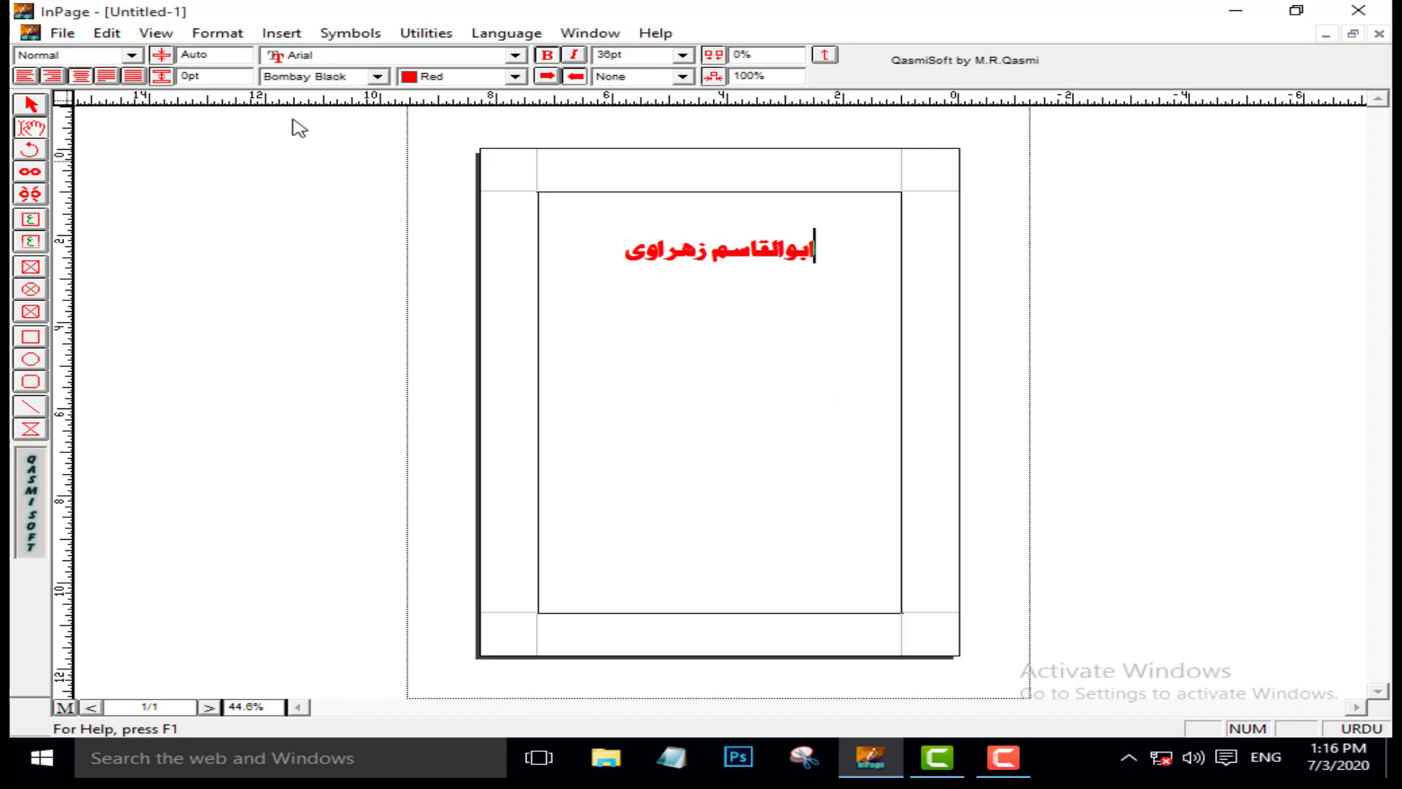
Step: Set the left, right, top and bottom page margins to 0.5 inch in the document's page setup
left_click(217, 33)
left_click(295, 357)
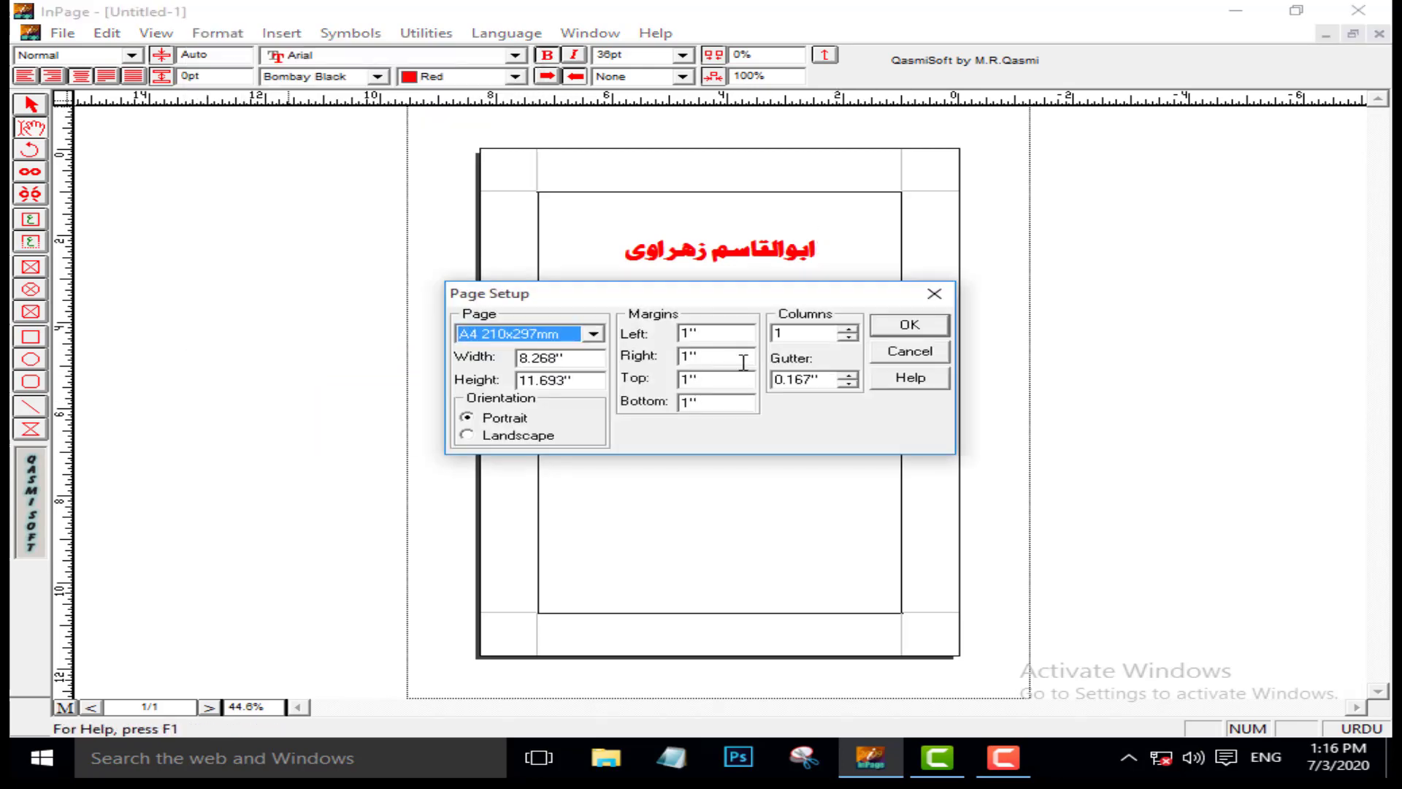
left_click(690, 335)
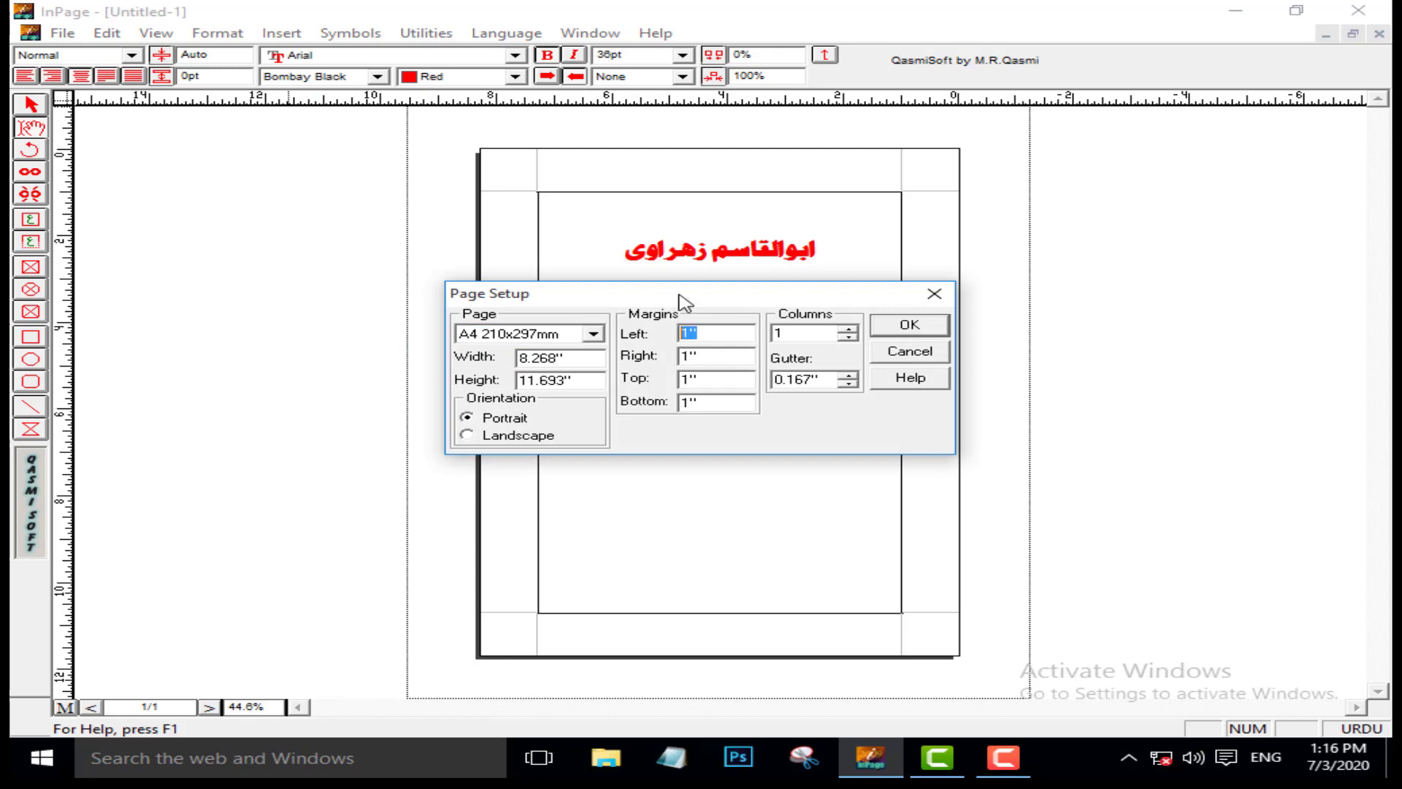
type("0.5")
left_click_drag(706, 355, 670, 357)
left_click(909, 327)
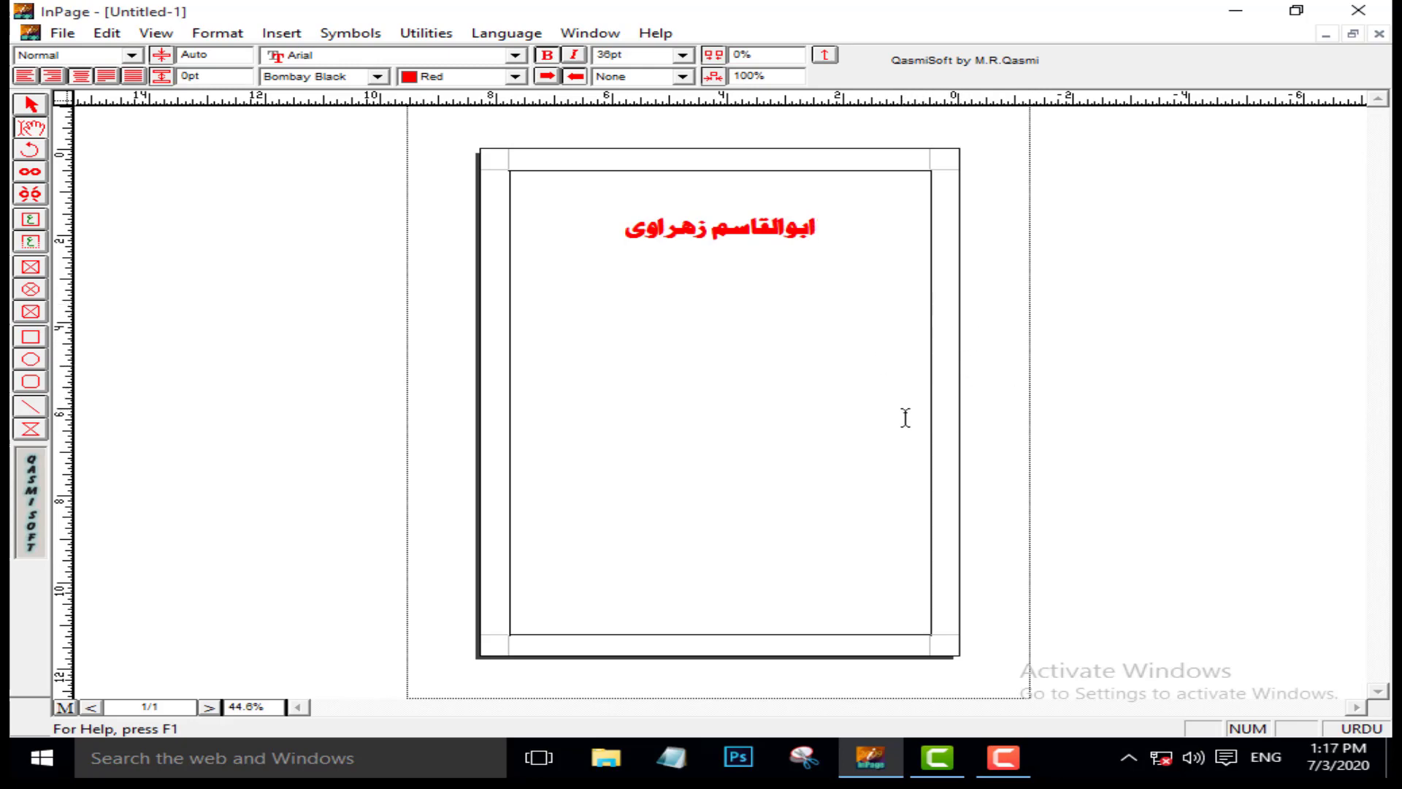
key("ctrl+1")
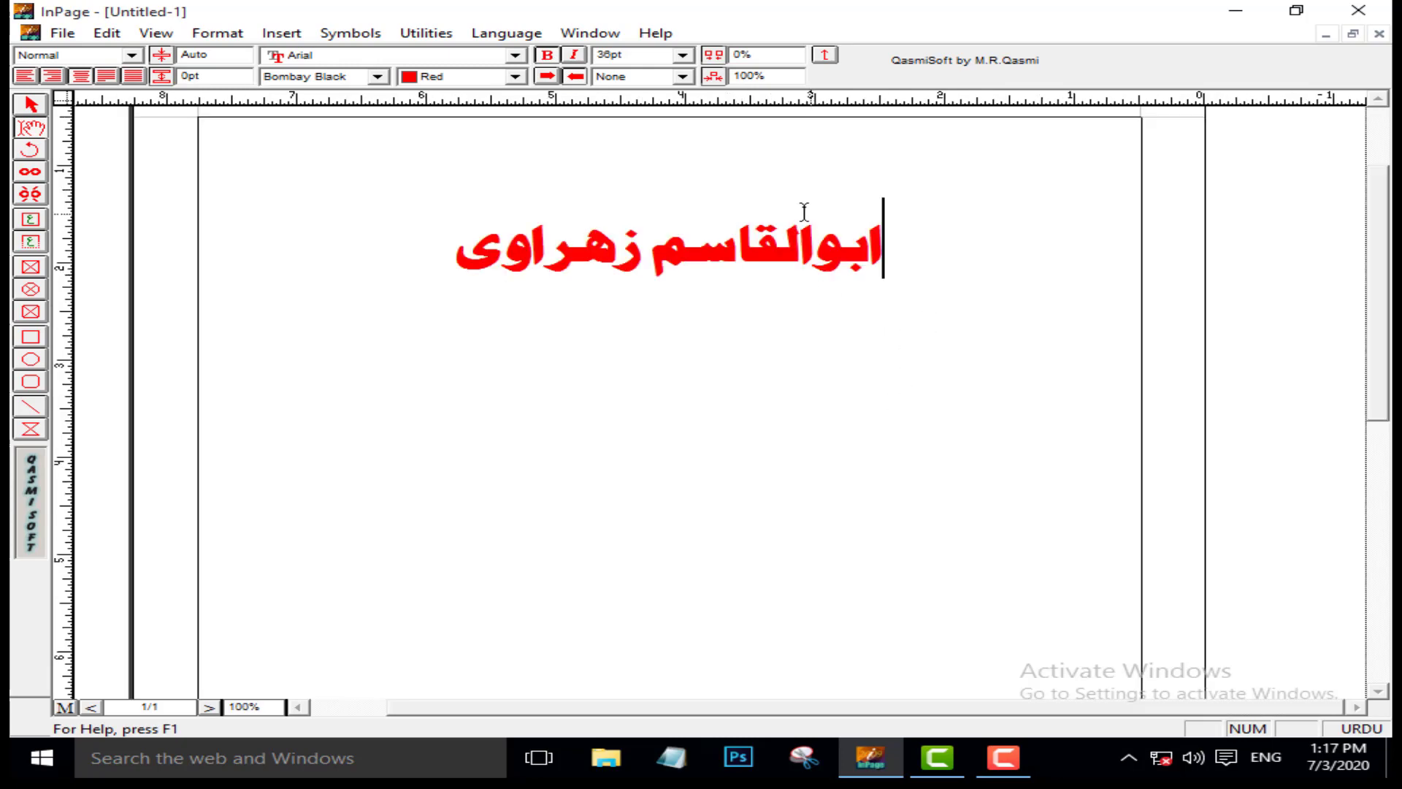
key("ctrl+0")
key("ctrl+1")
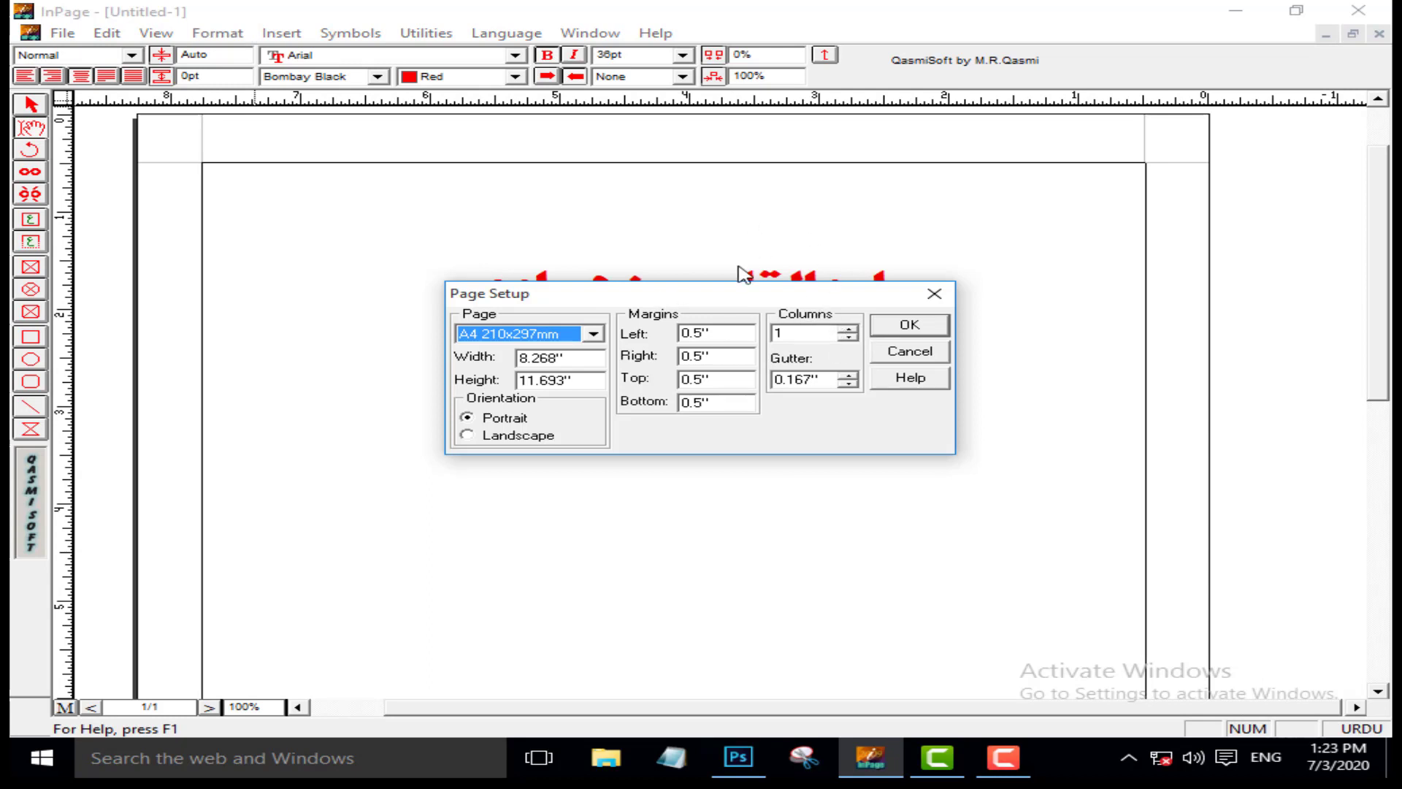
left_click(895, 332)
Step: Add a vertical guide at 2 inches to the page
left_click(217, 33)
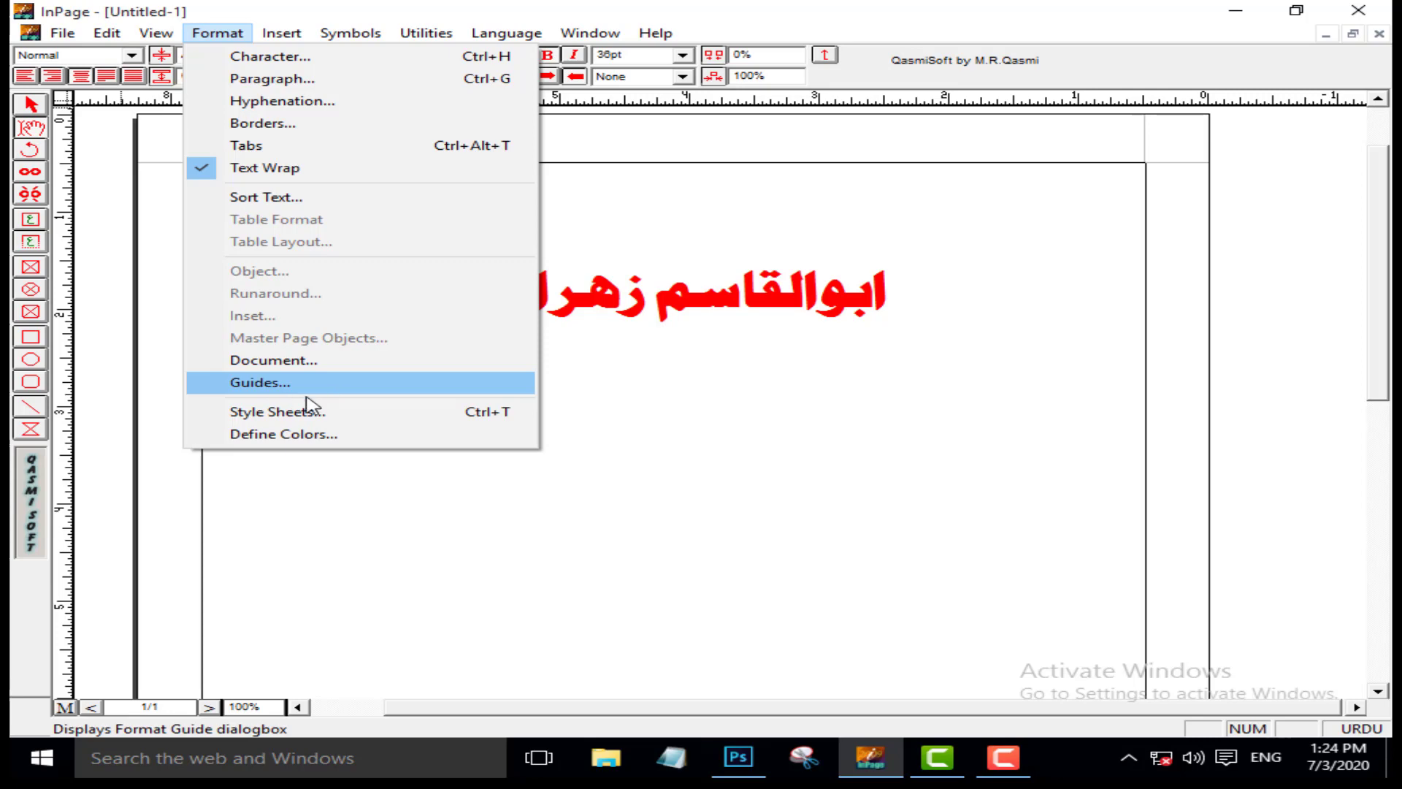
left_click(303, 387)
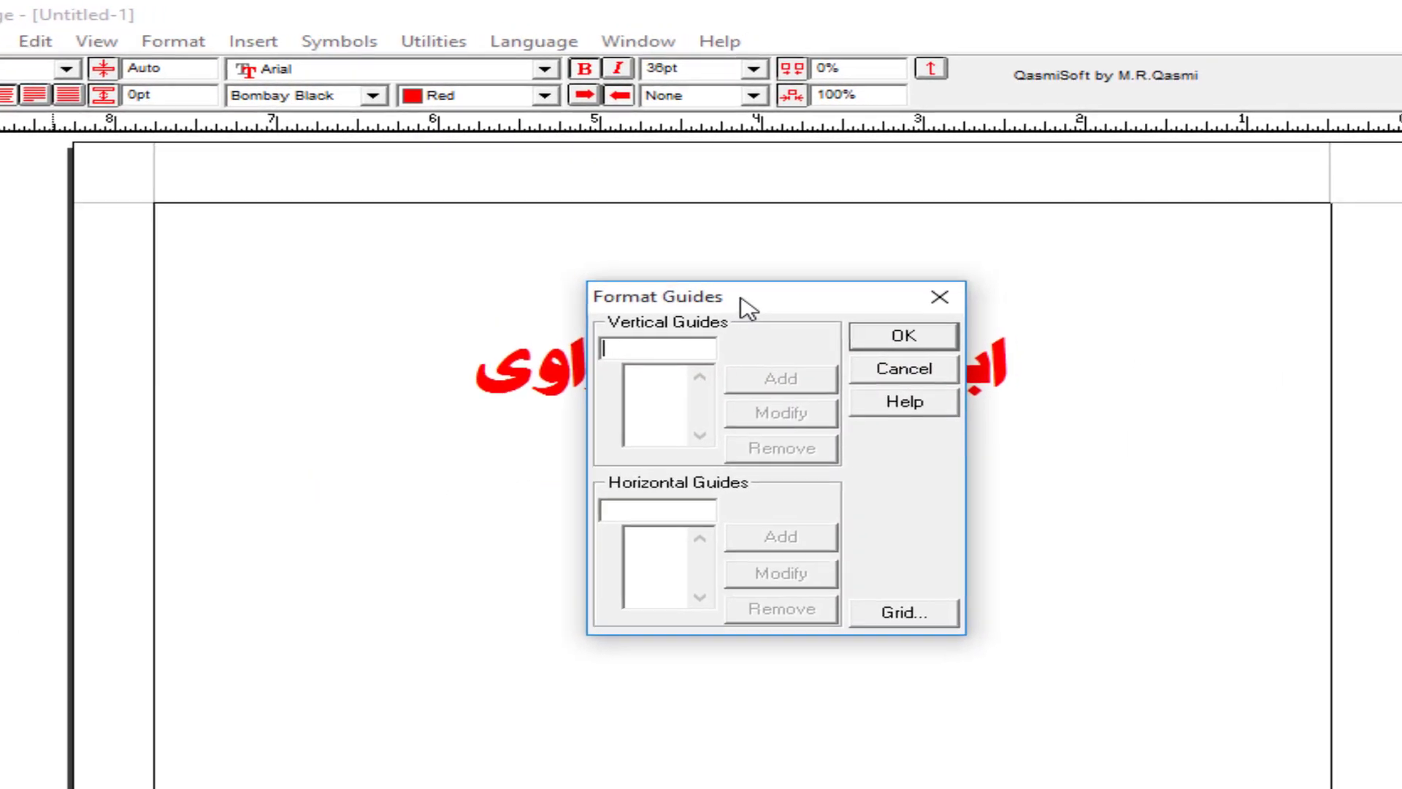
left_click_drag(832, 296, 789, 450)
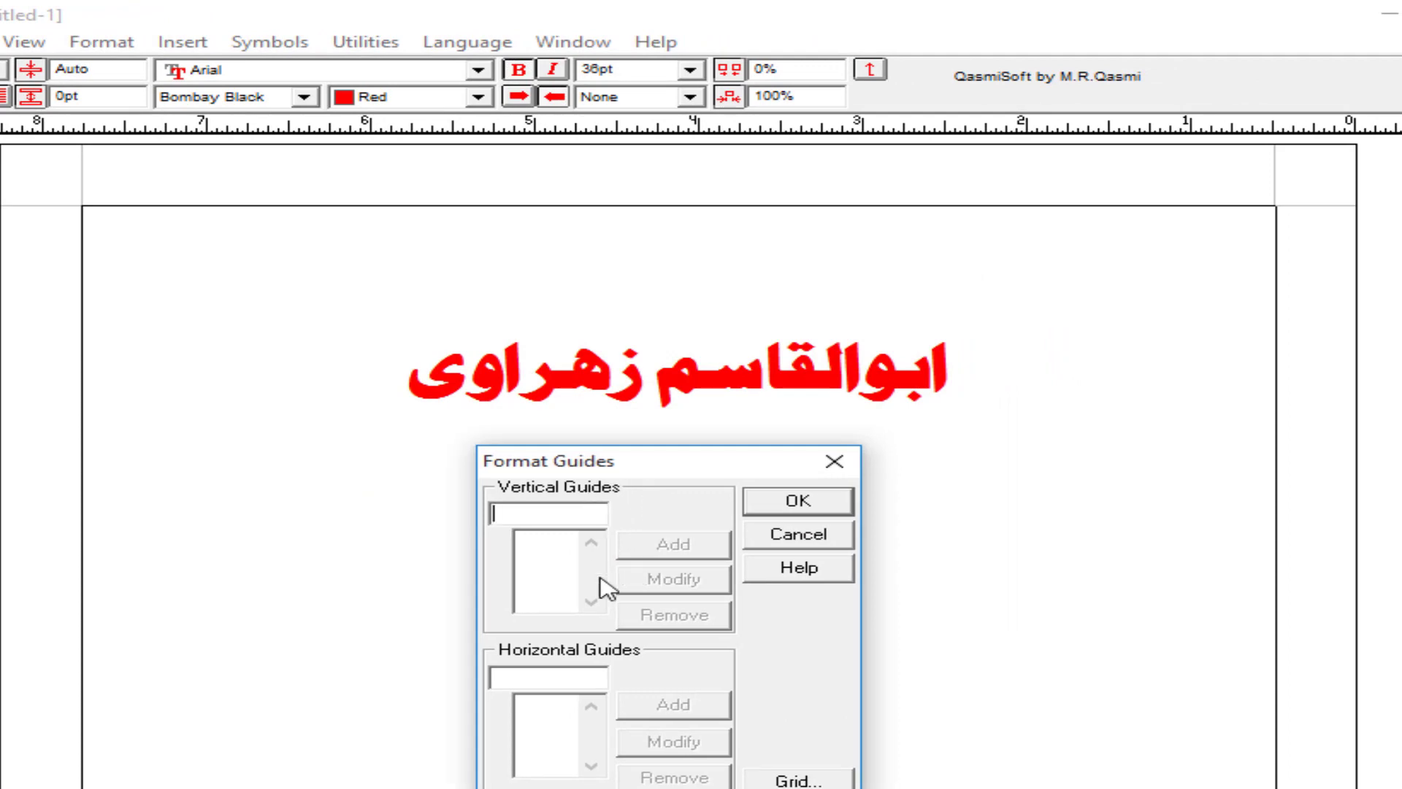
left_click(522, 511)
type("2")
left_click(671, 548)
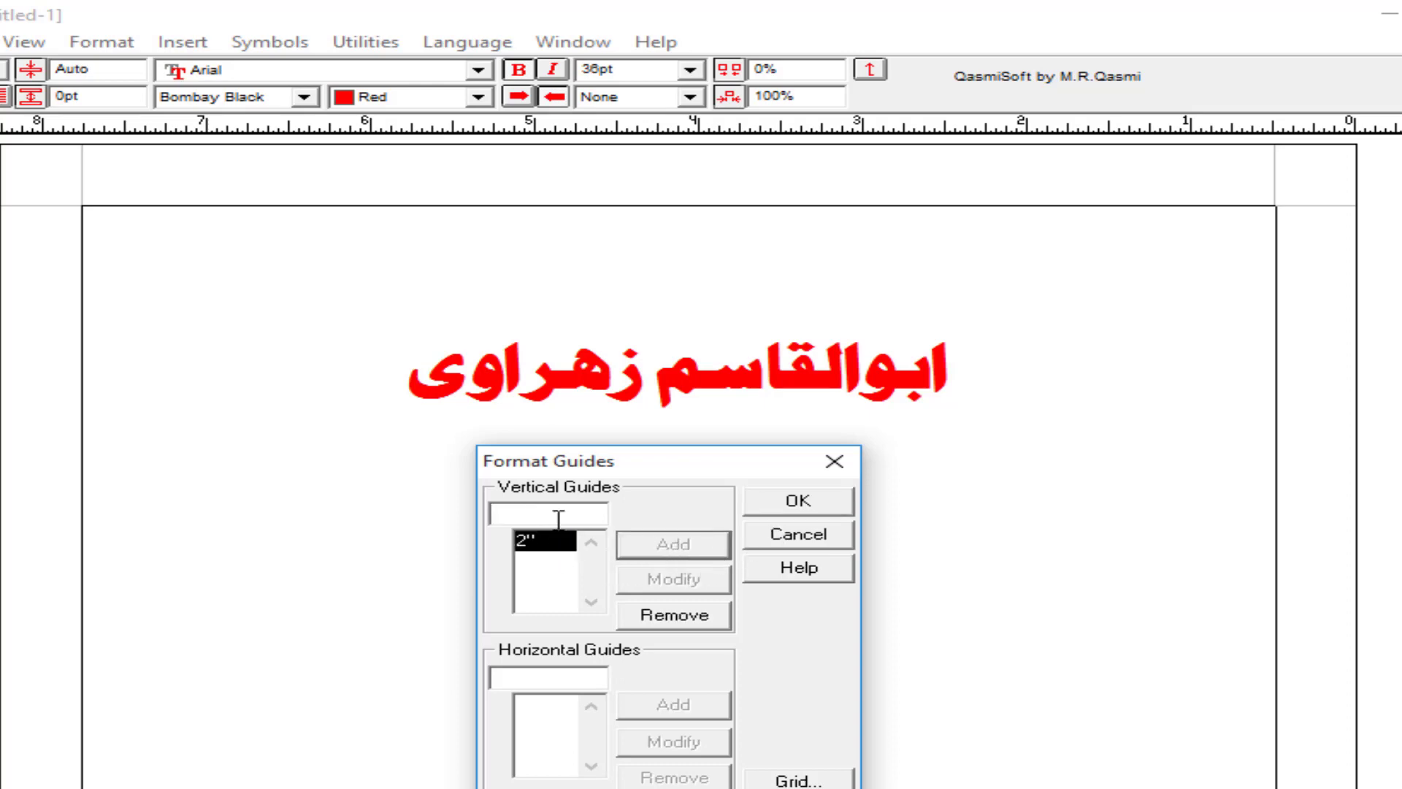
left_click(798, 511)
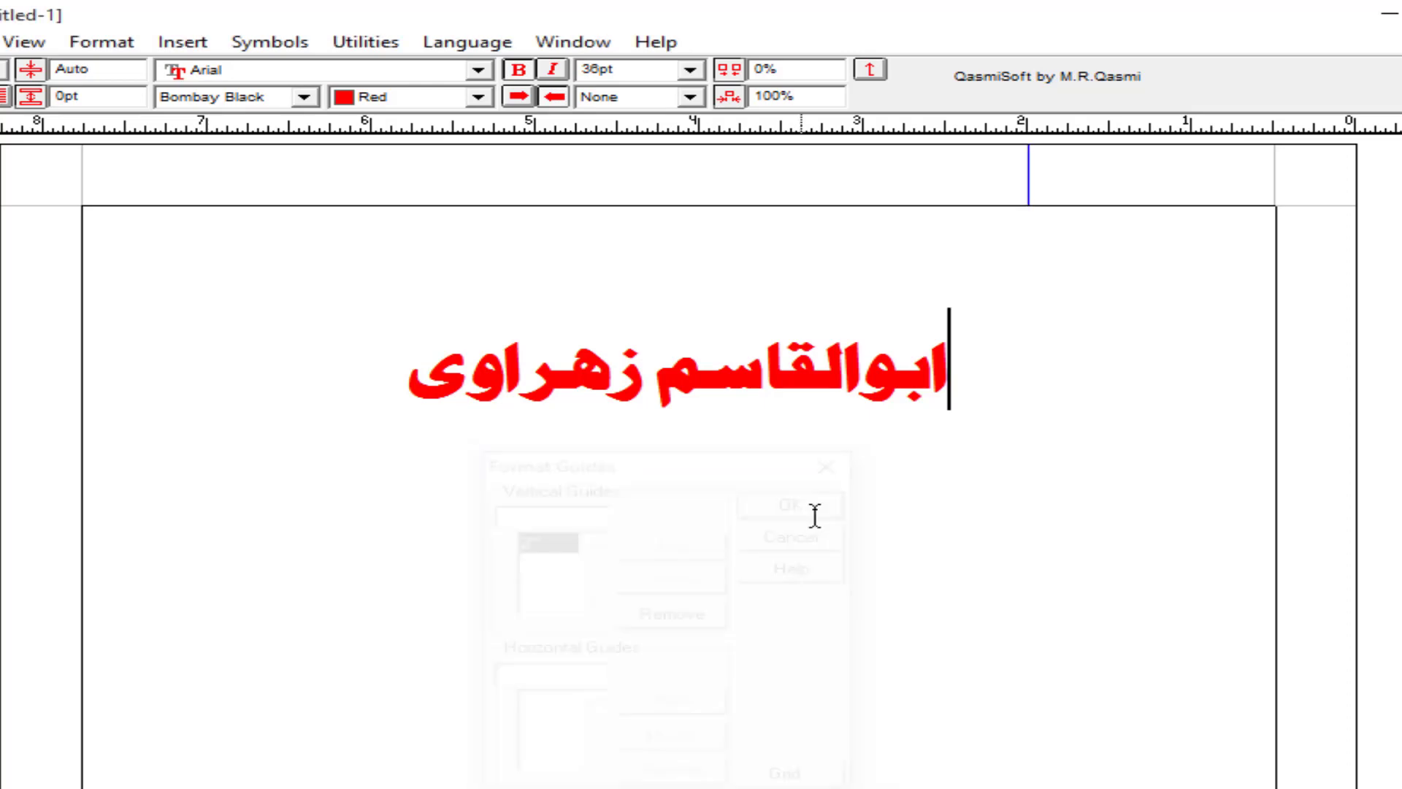
left_click(1024, 174, "ctrl+alt")
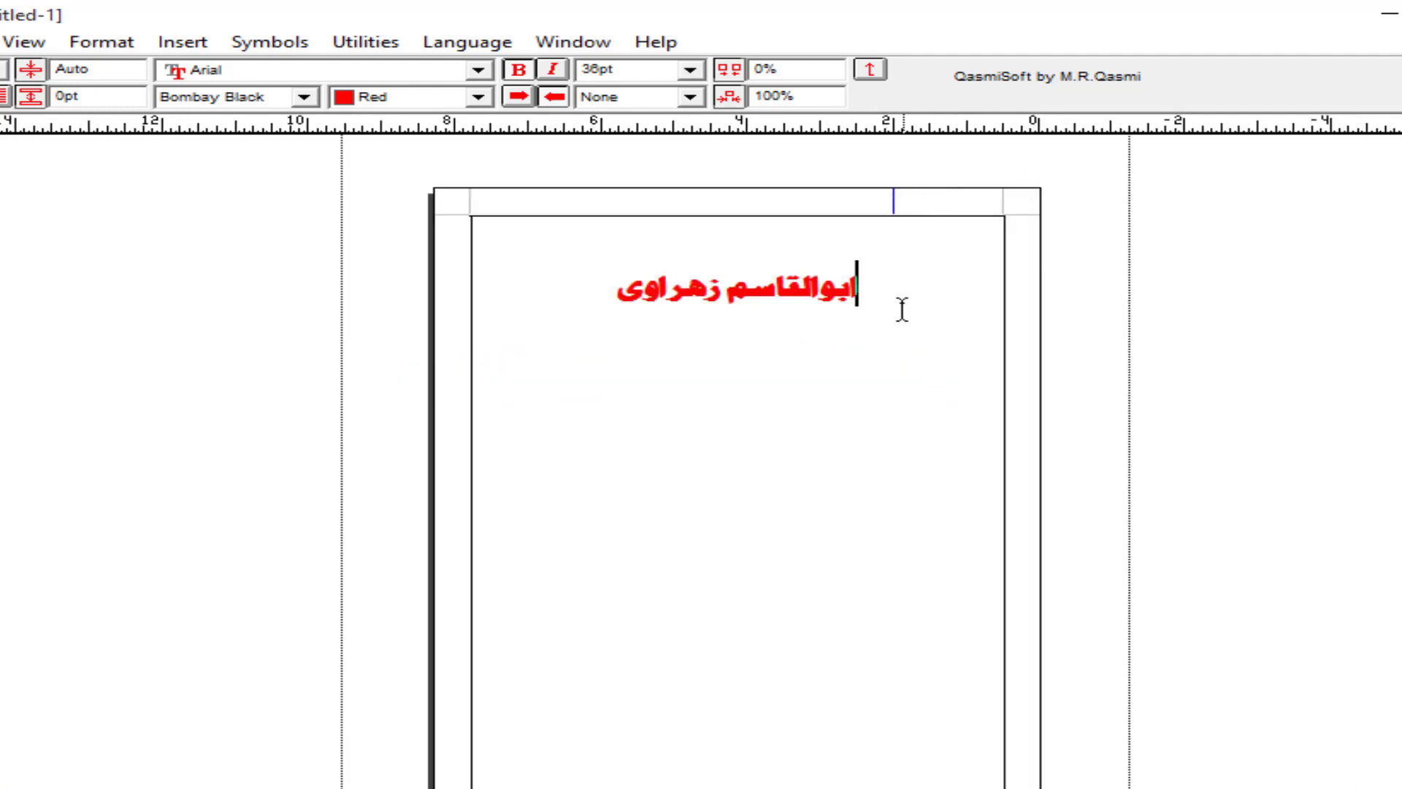
left_click(892, 195, "ctrl")
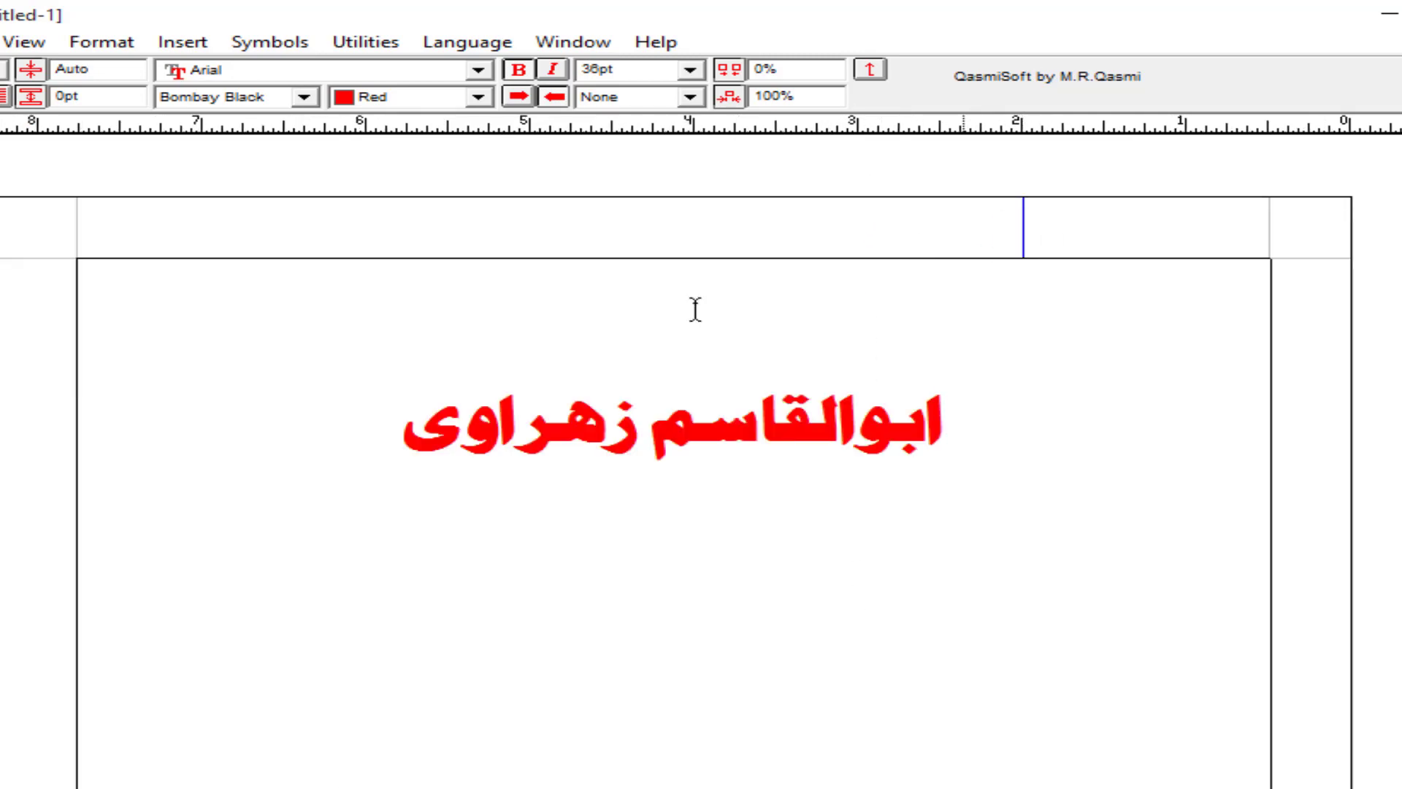
Step: Remove the 2-inch vertical guide from the list of vertical guides
left_click(103, 43)
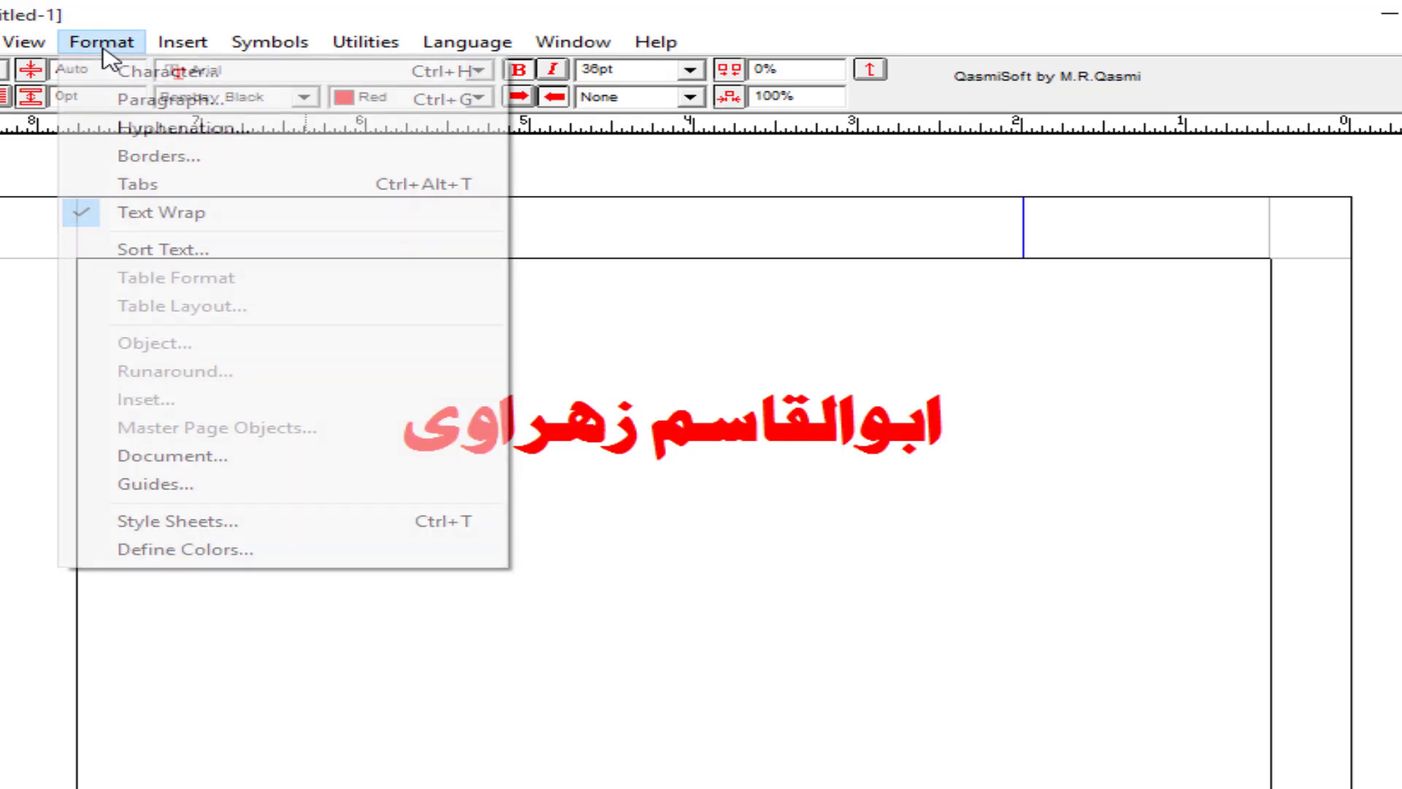
left_click(236, 485)
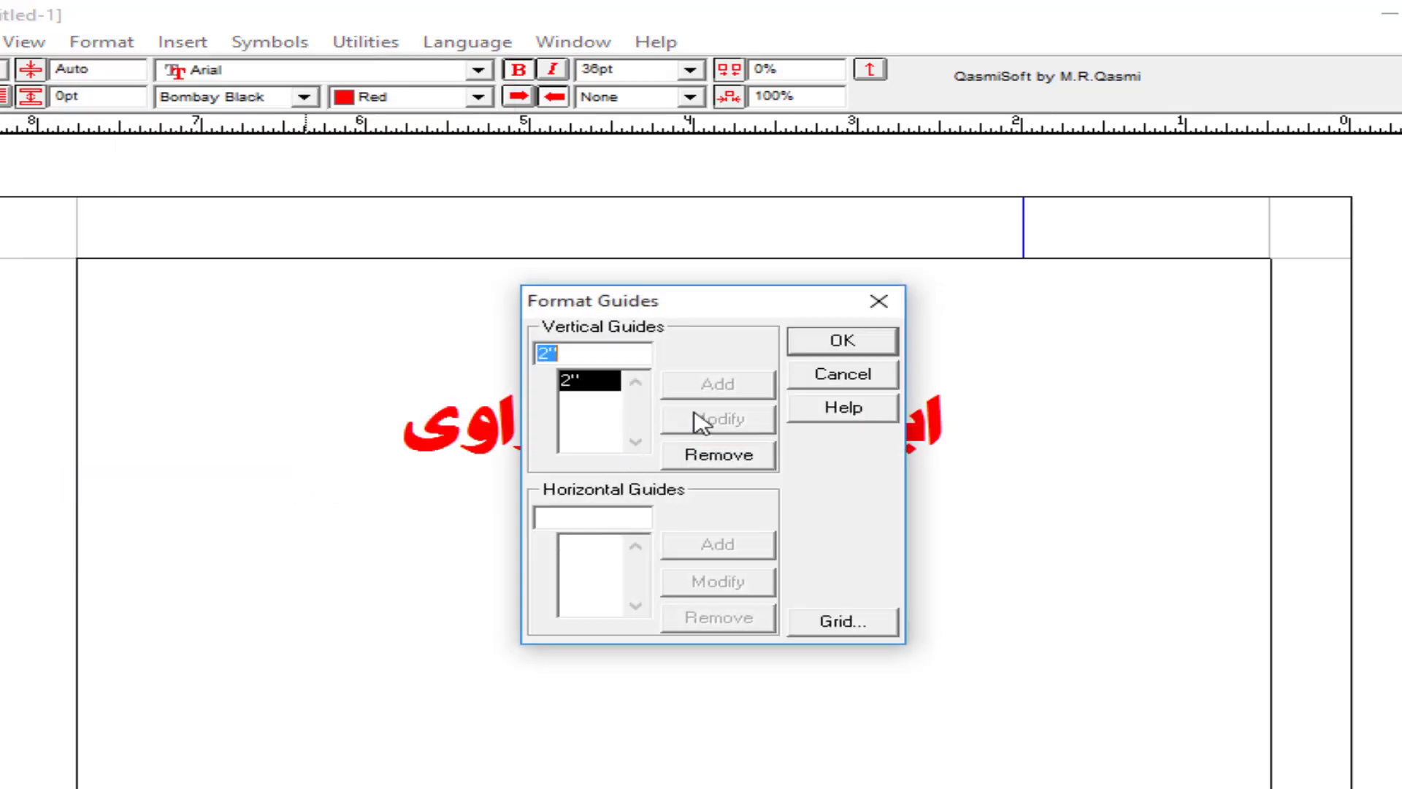
left_click(721, 457)
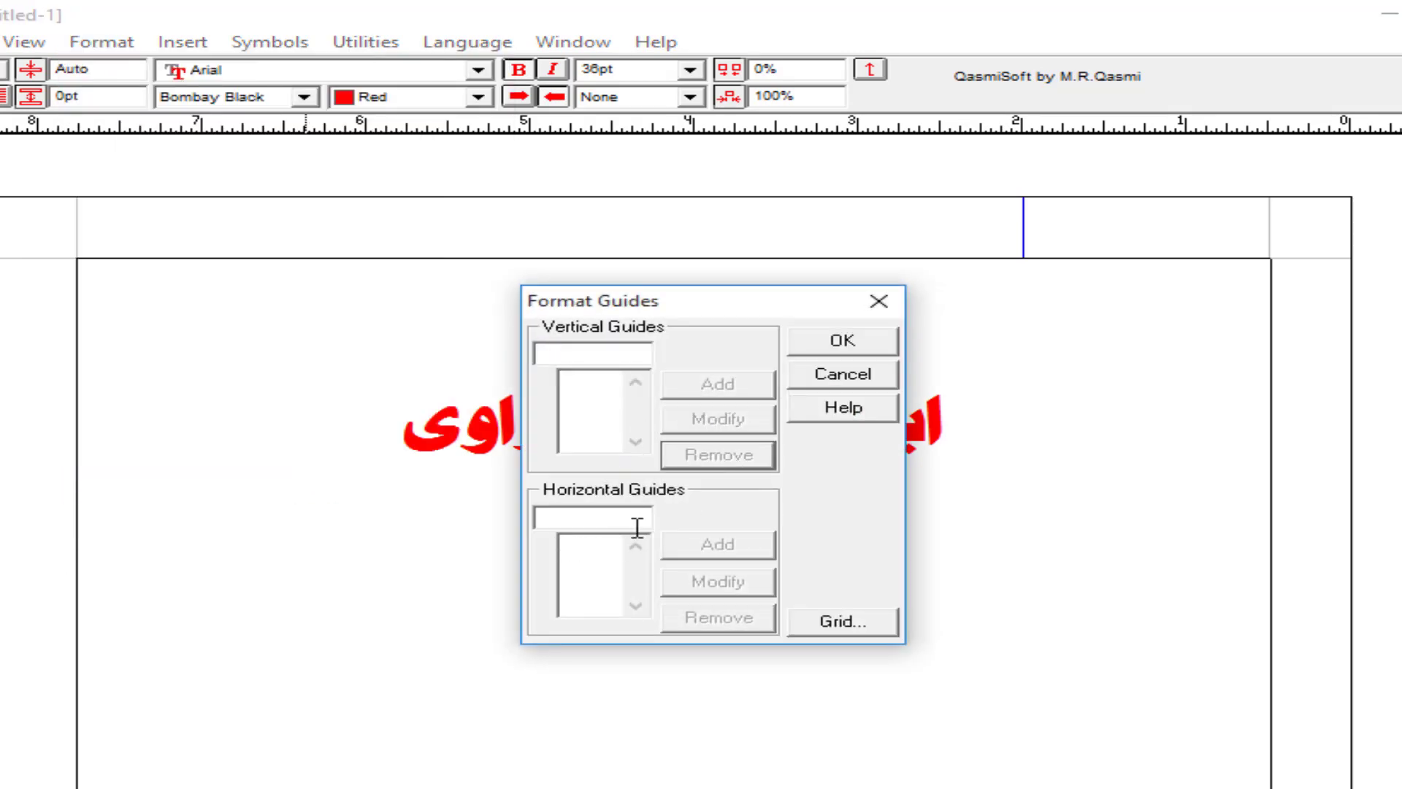
Step: Add a horizontal guide at 2 inches and apply the guide changes to the page
left_click(577, 520)
type("2")
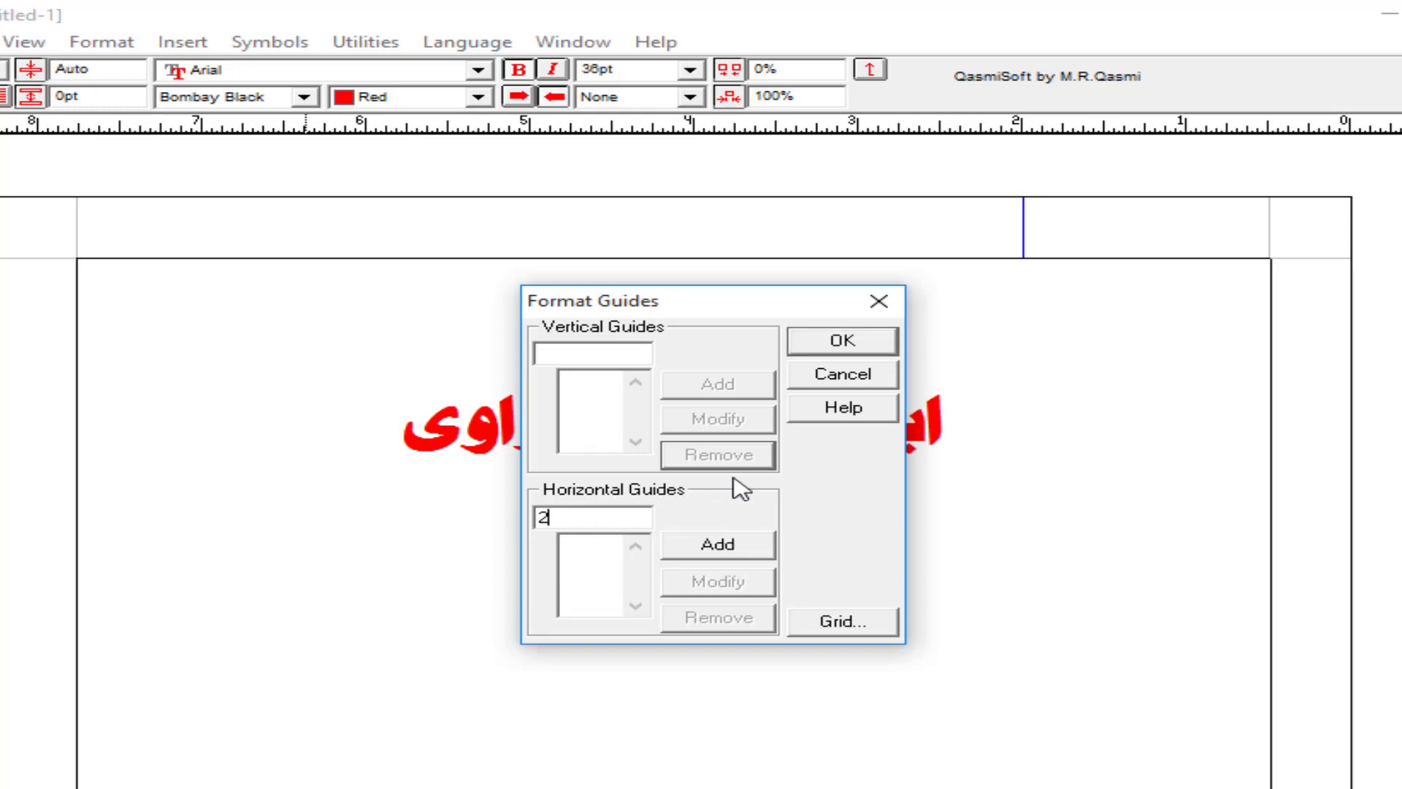
key("Return")
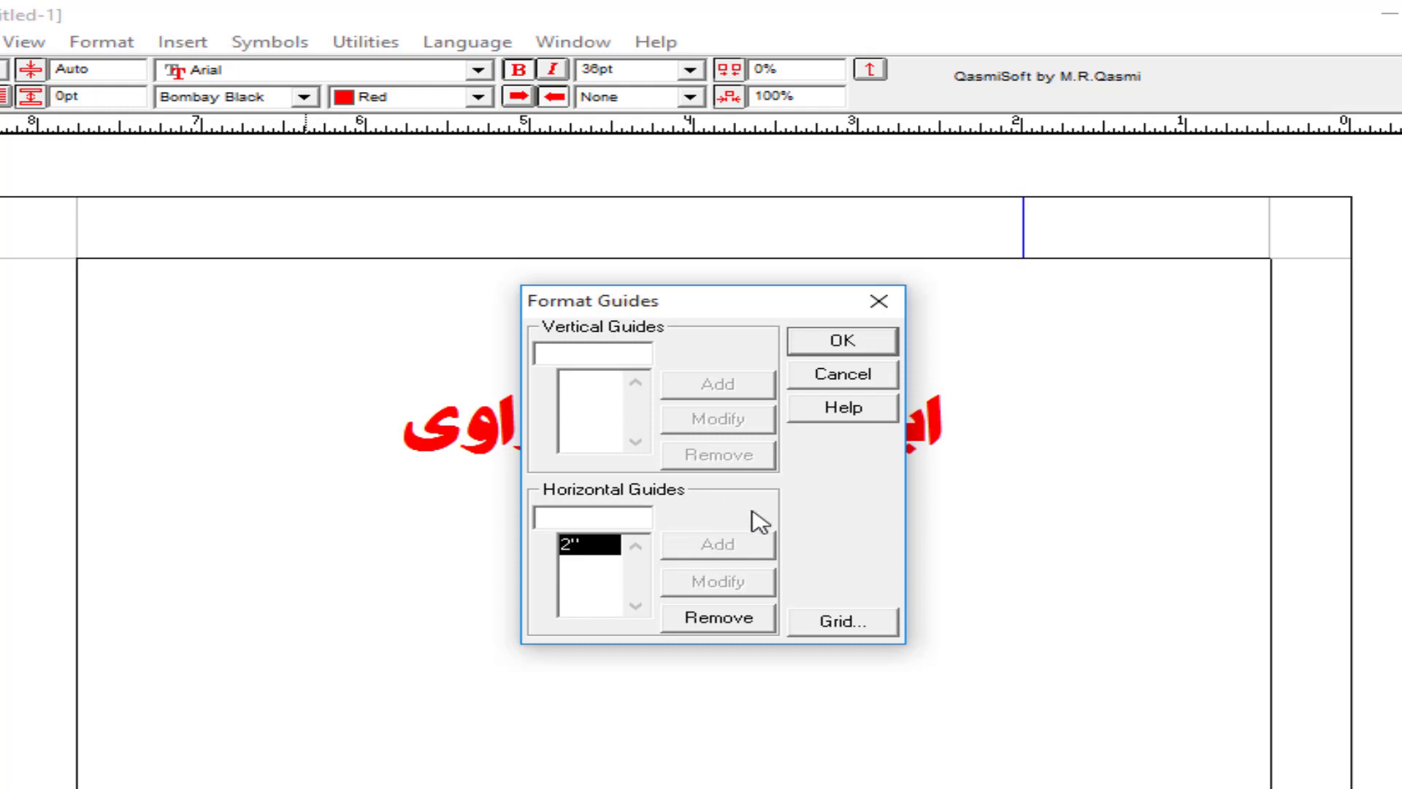
left_click(860, 344)
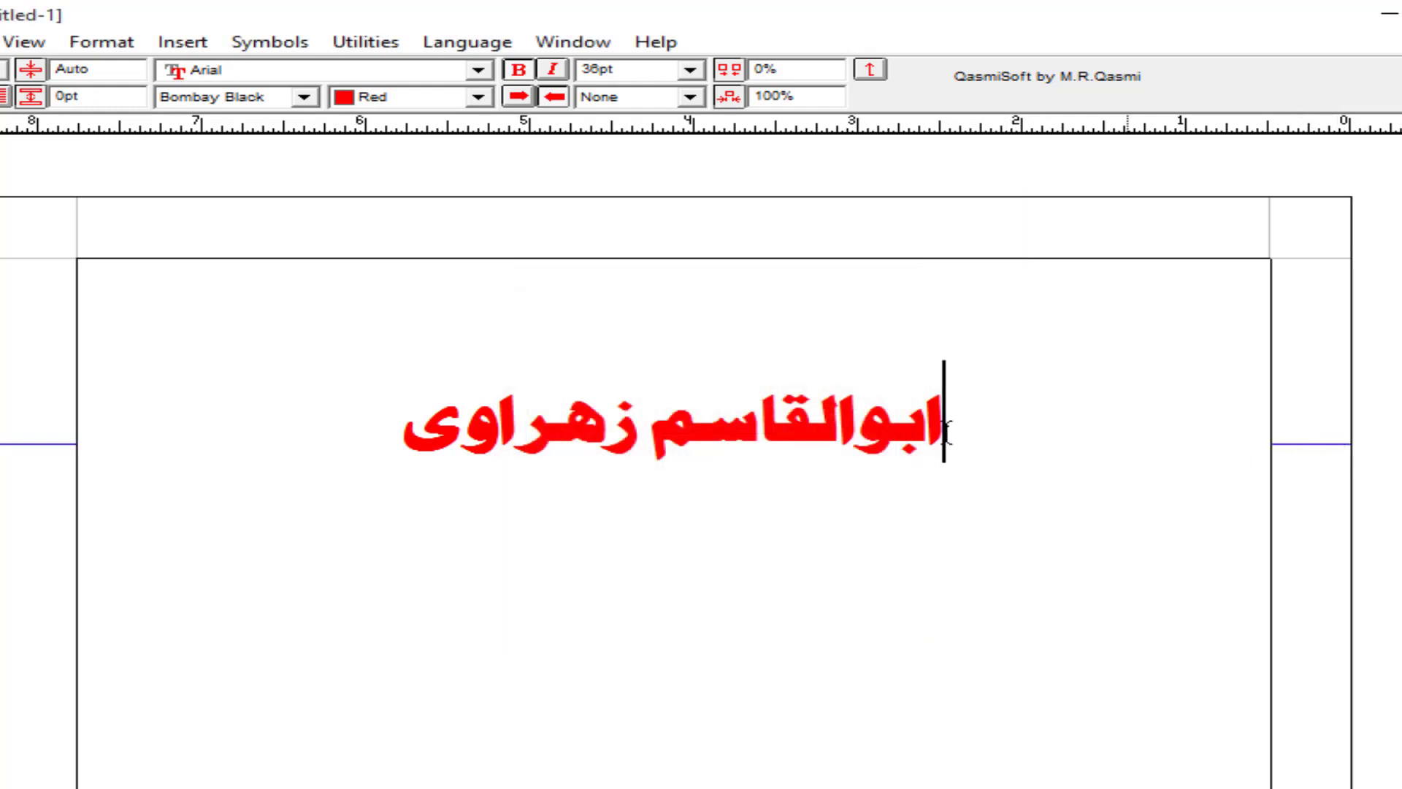
Step: Remove the 2-inch horizontal guide from the page and apply the change
left_click(110, 44)
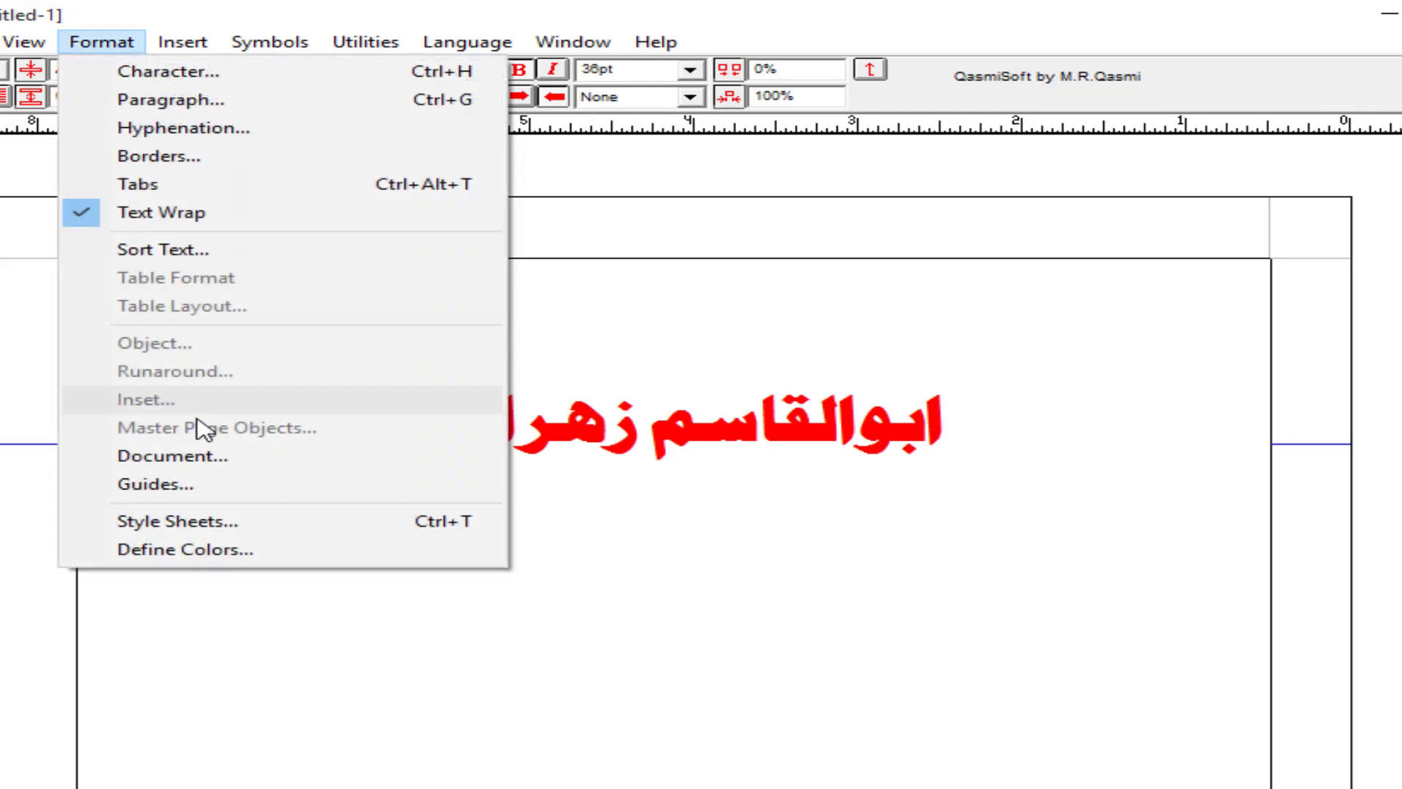
left_click(192, 485)
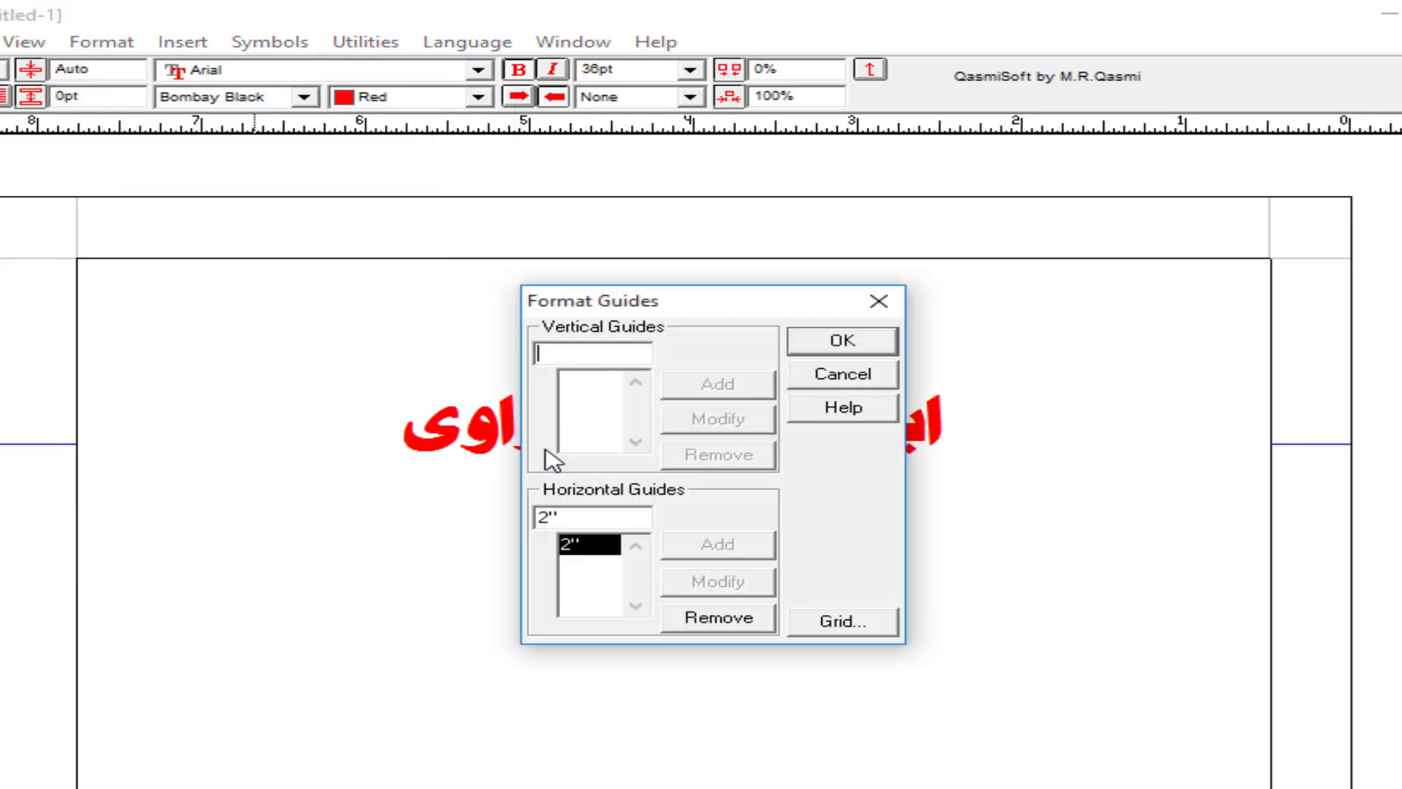
left_click(730, 617)
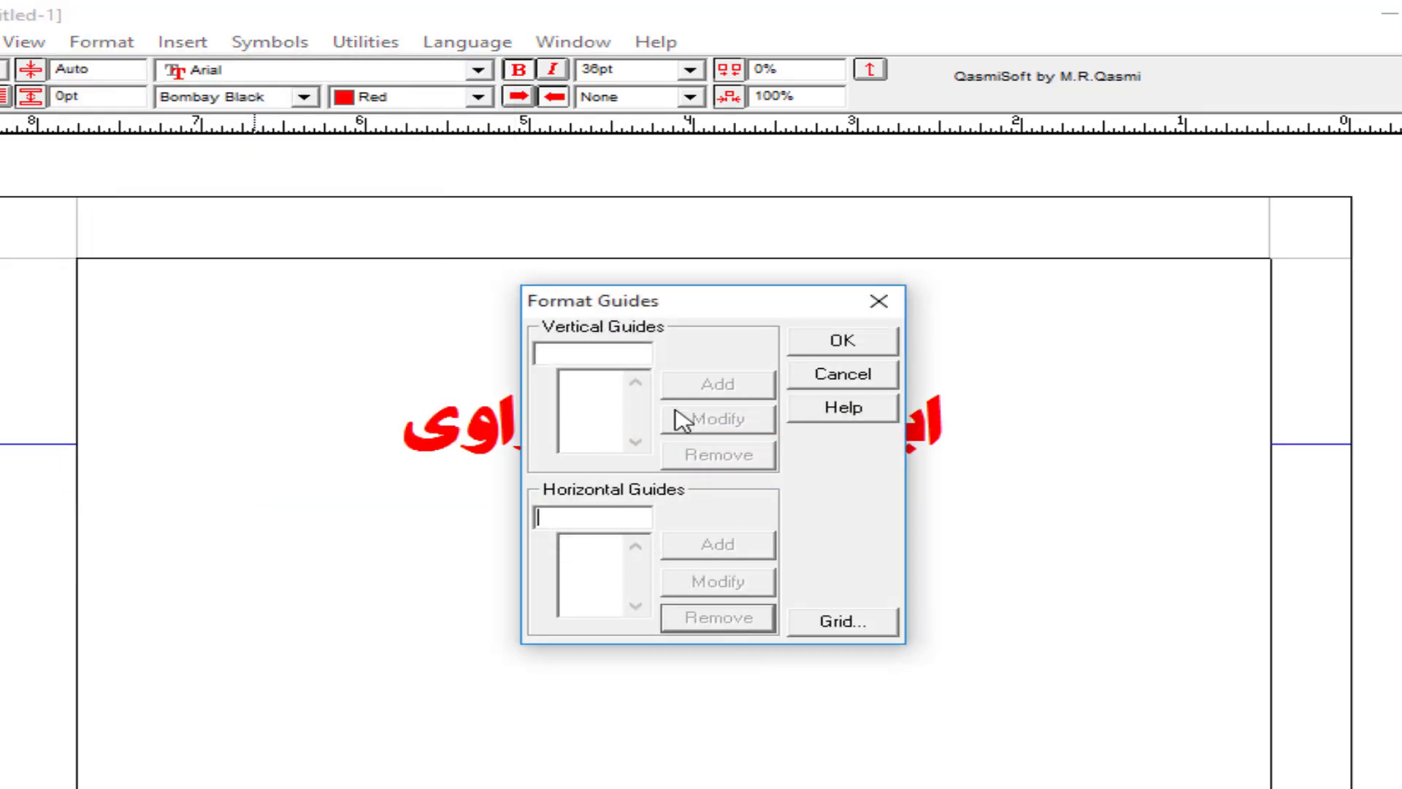
left_click(841, 343)
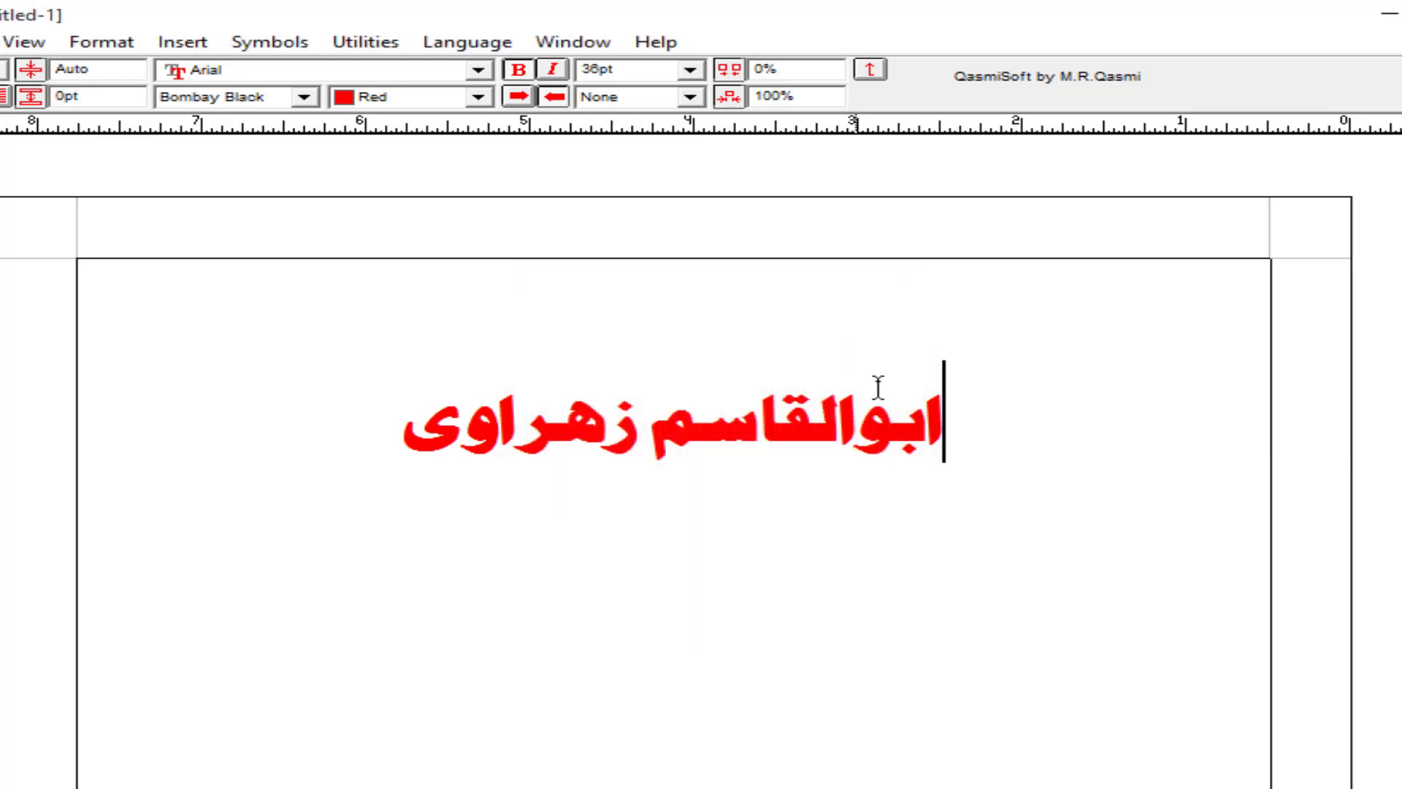
Step: Open the document's color definitions and look through the list of existing colors, selecting Magenta
left_click(111, 50)
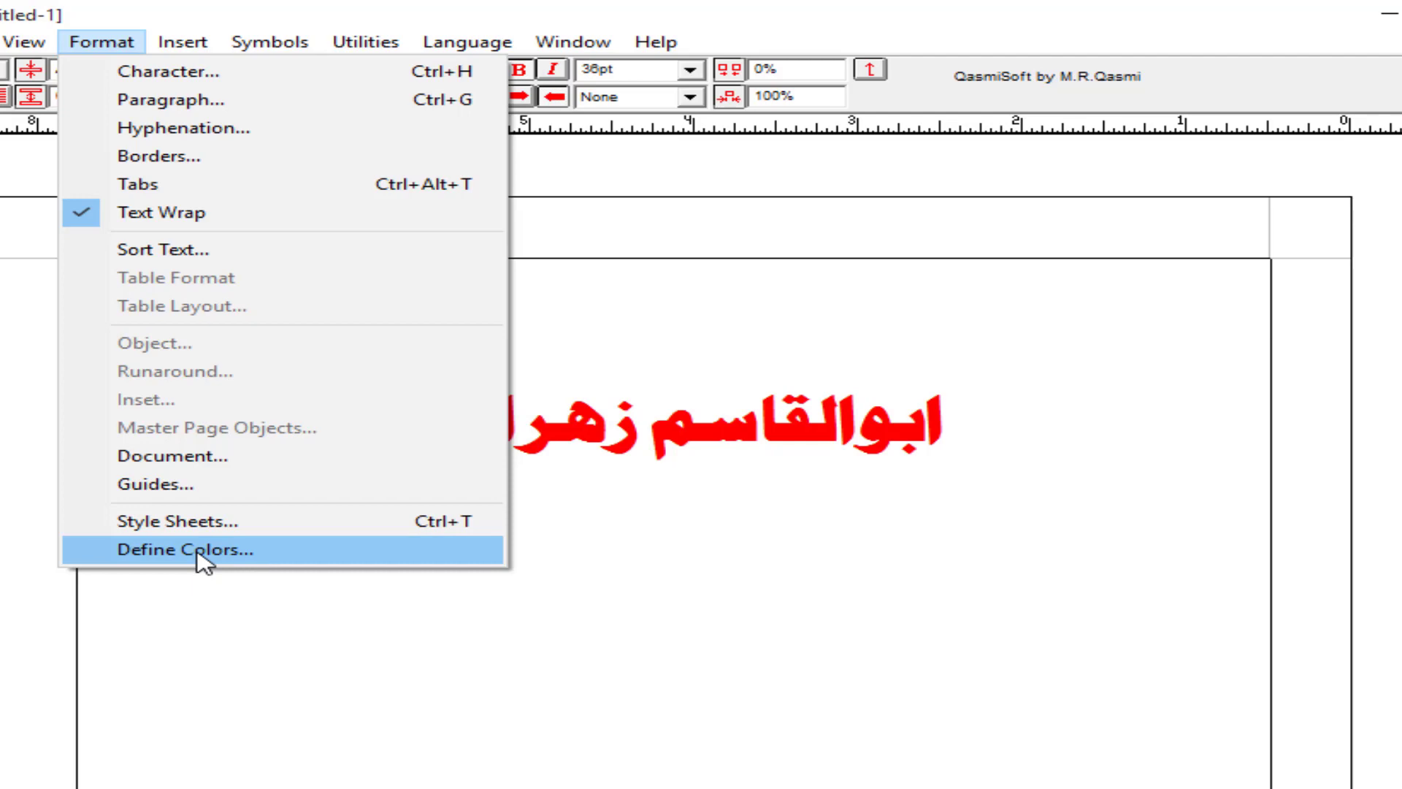
left_click(636, 350)
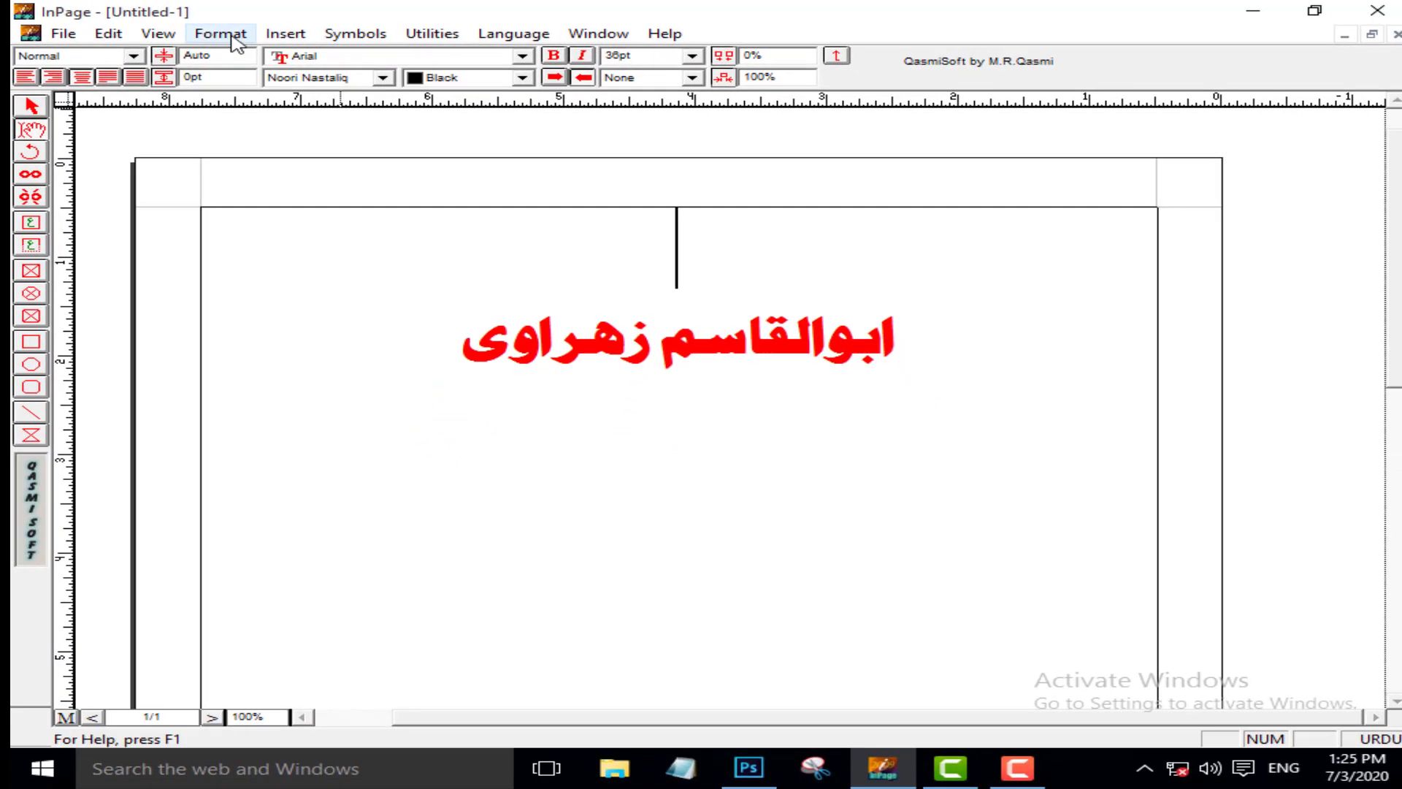
left_click(221, 33)
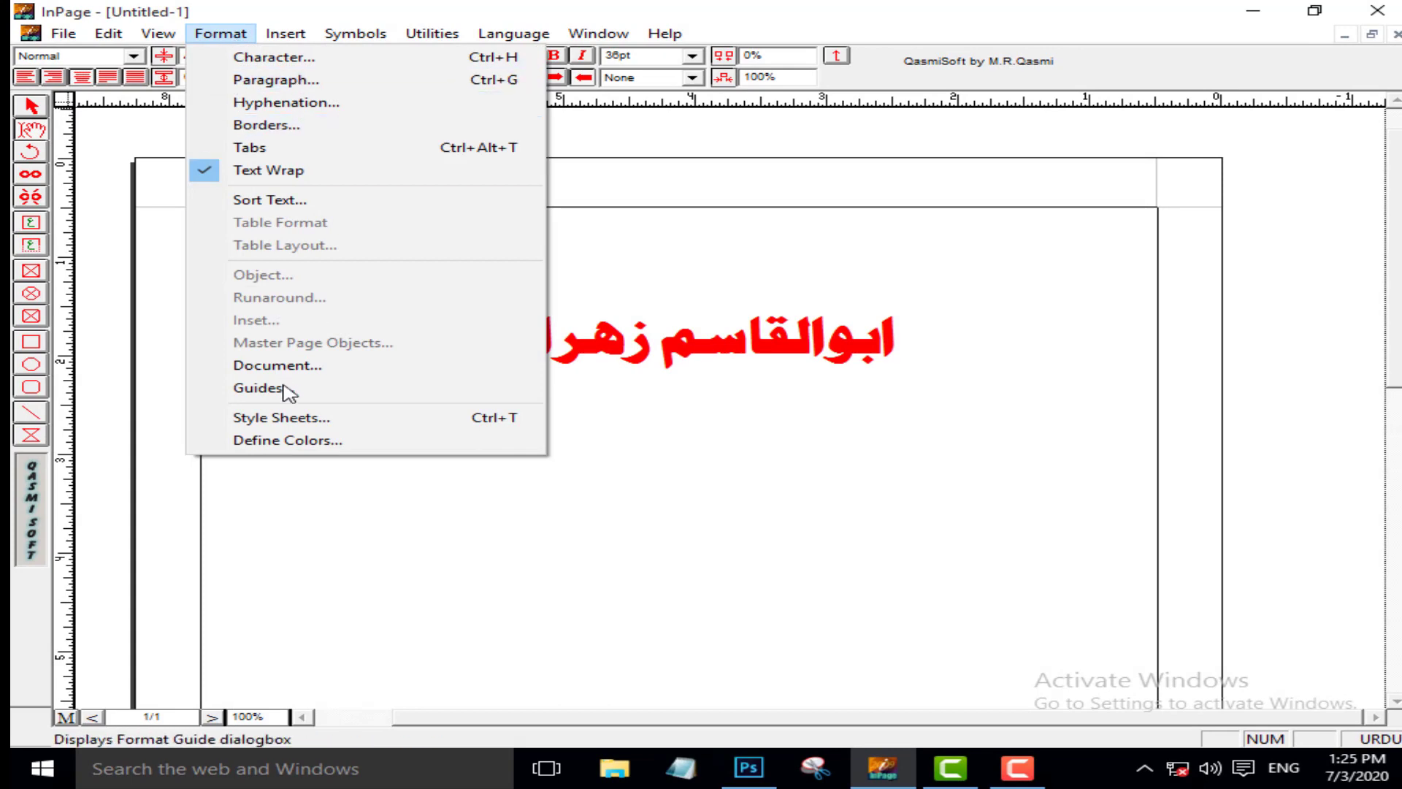
left_click(314, 440)
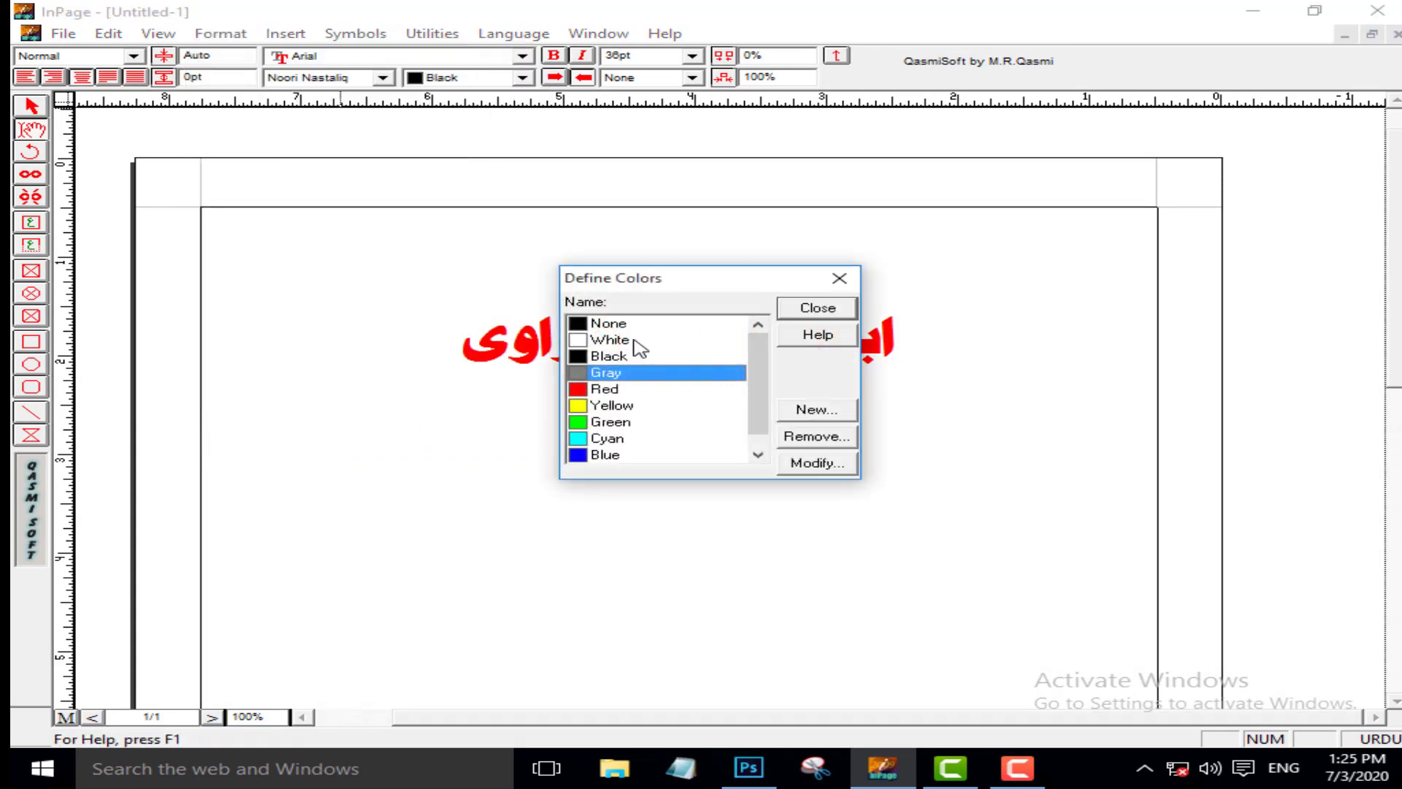
left_click_drag(706, 277, 739, 387)
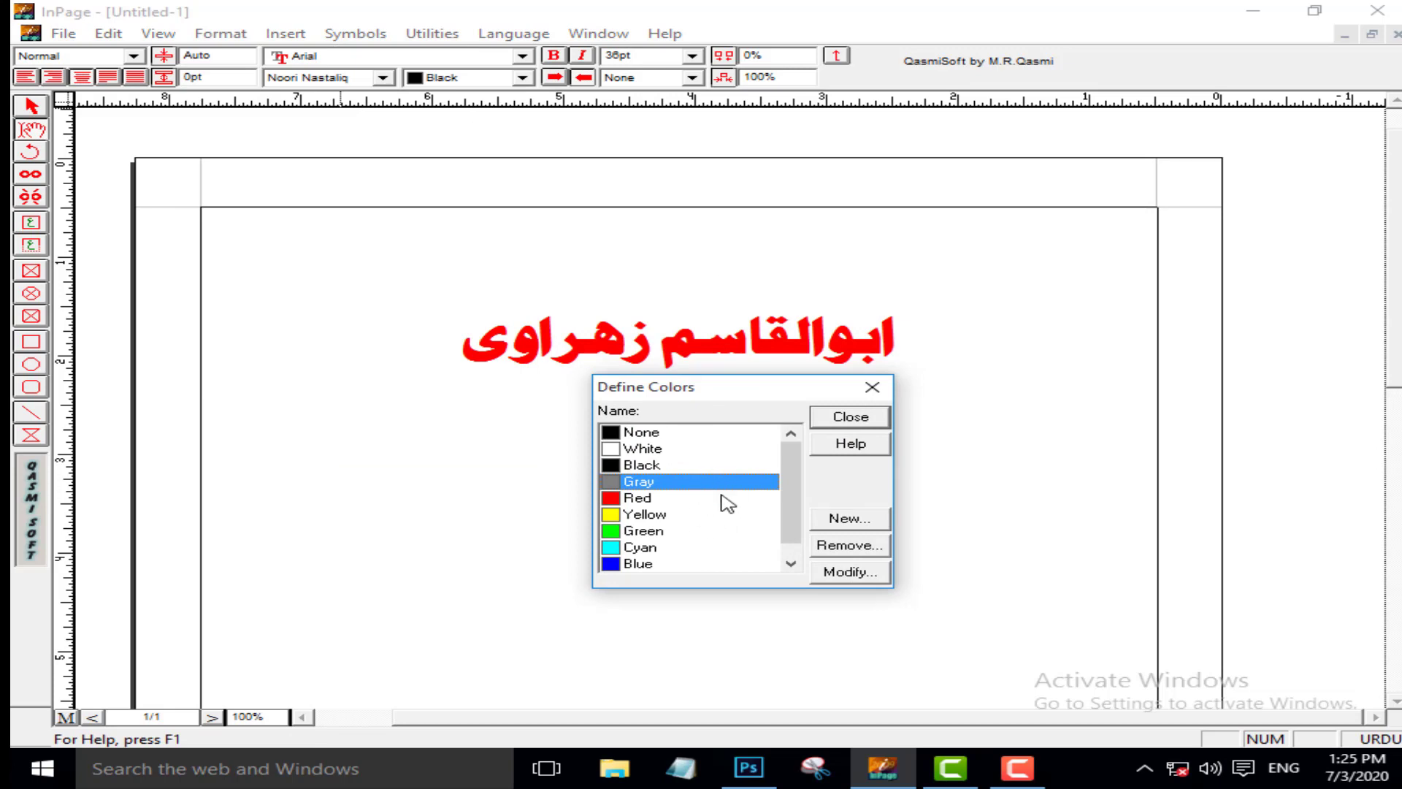
scroll(726, 496, "down", 1)
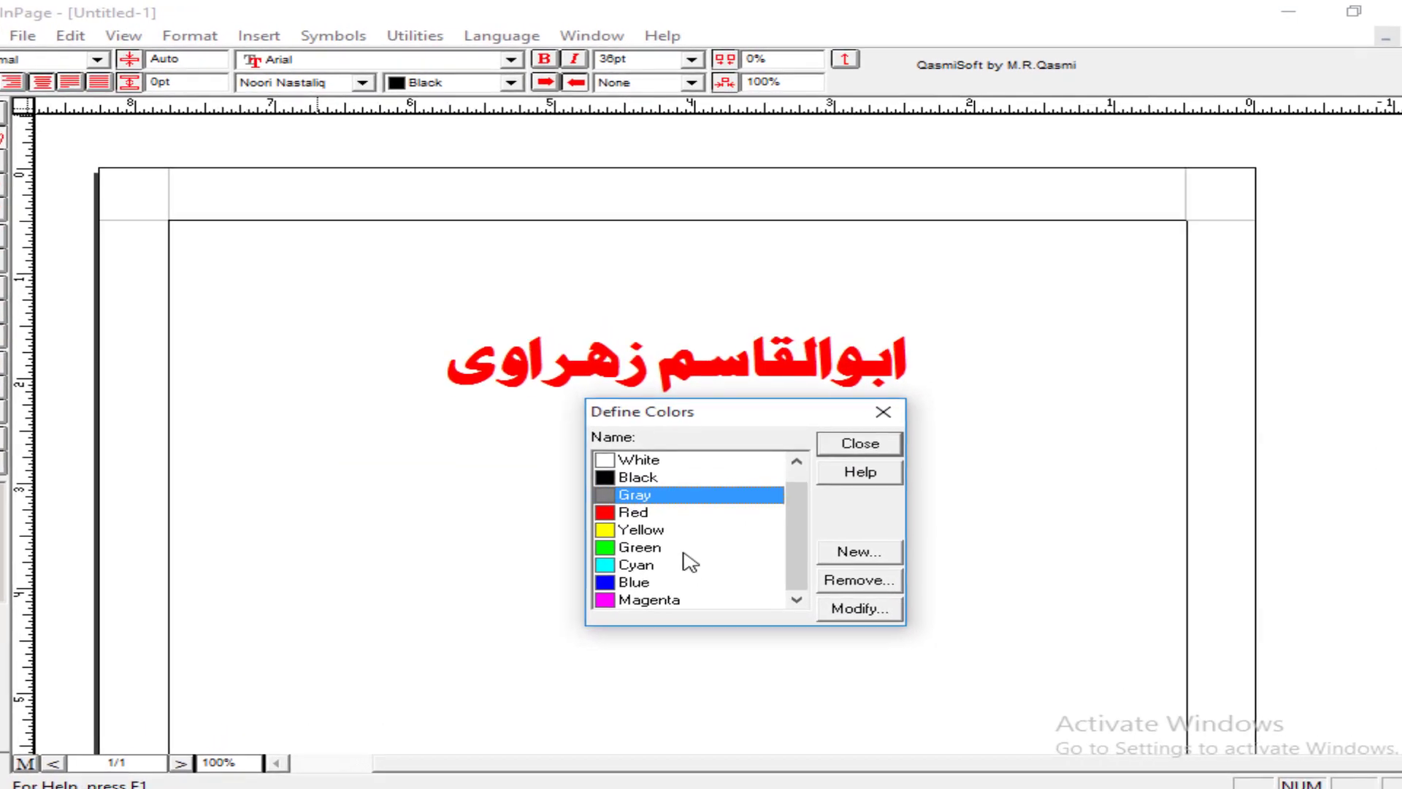
scroll(723, 548, "up", 1)
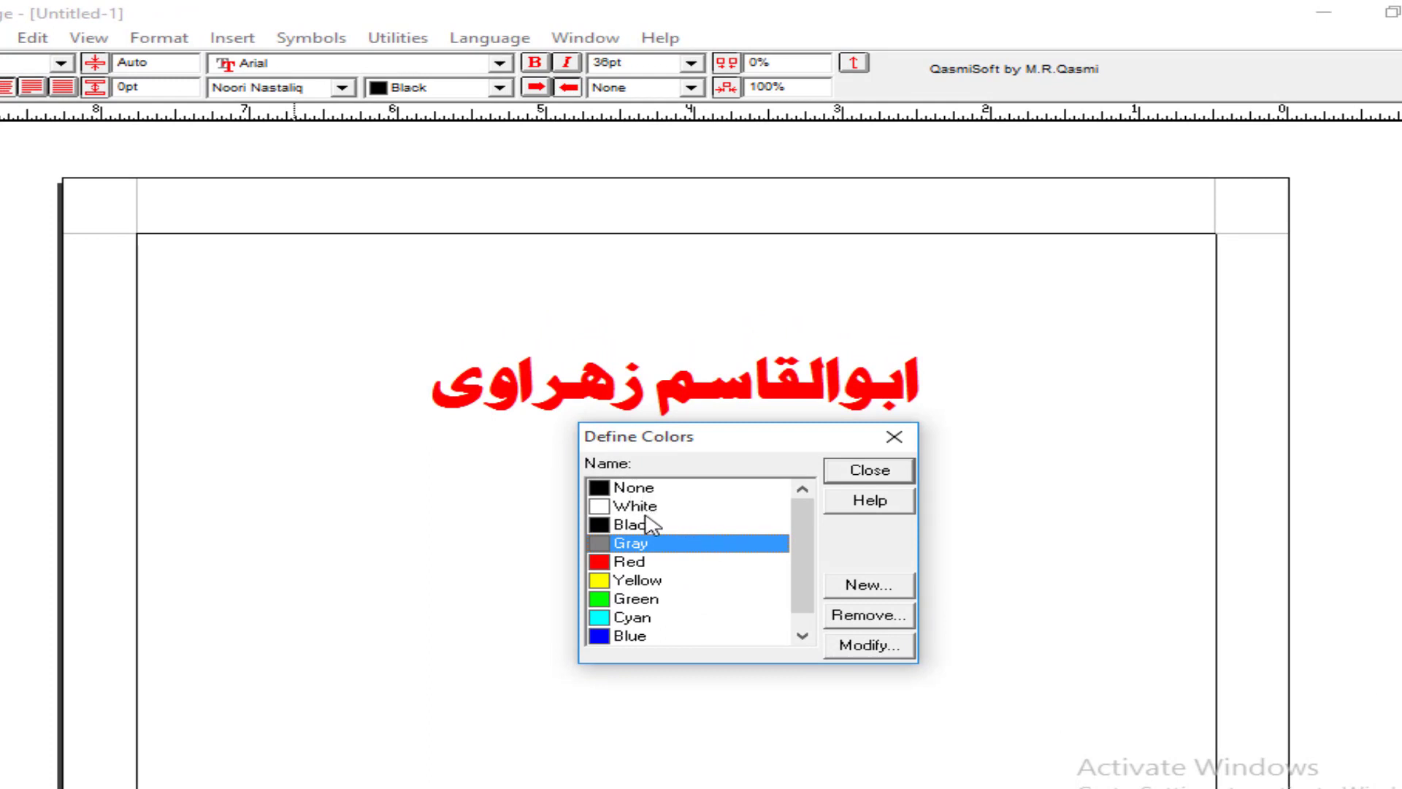
scroll(657, 547, "down", 1)
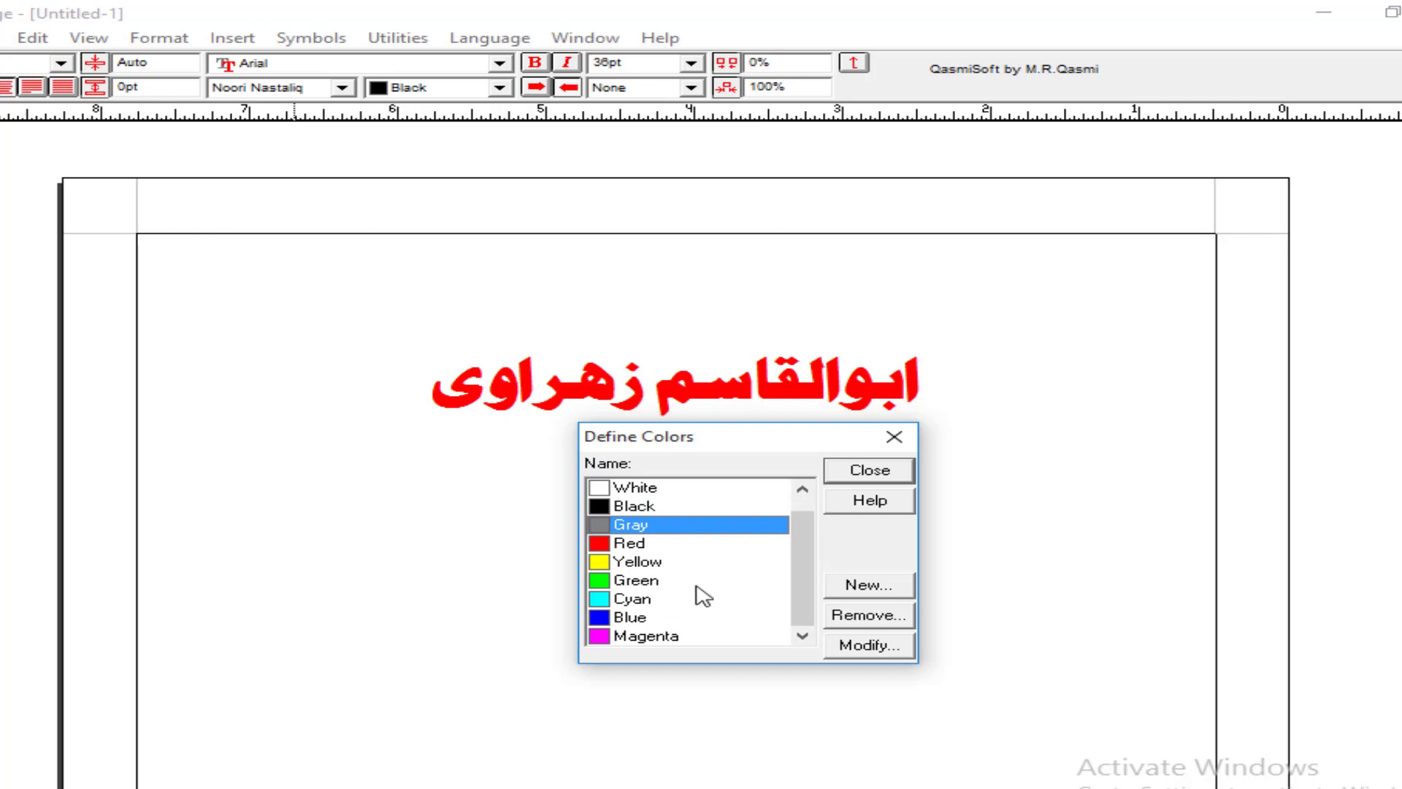
left_click(698, 639)
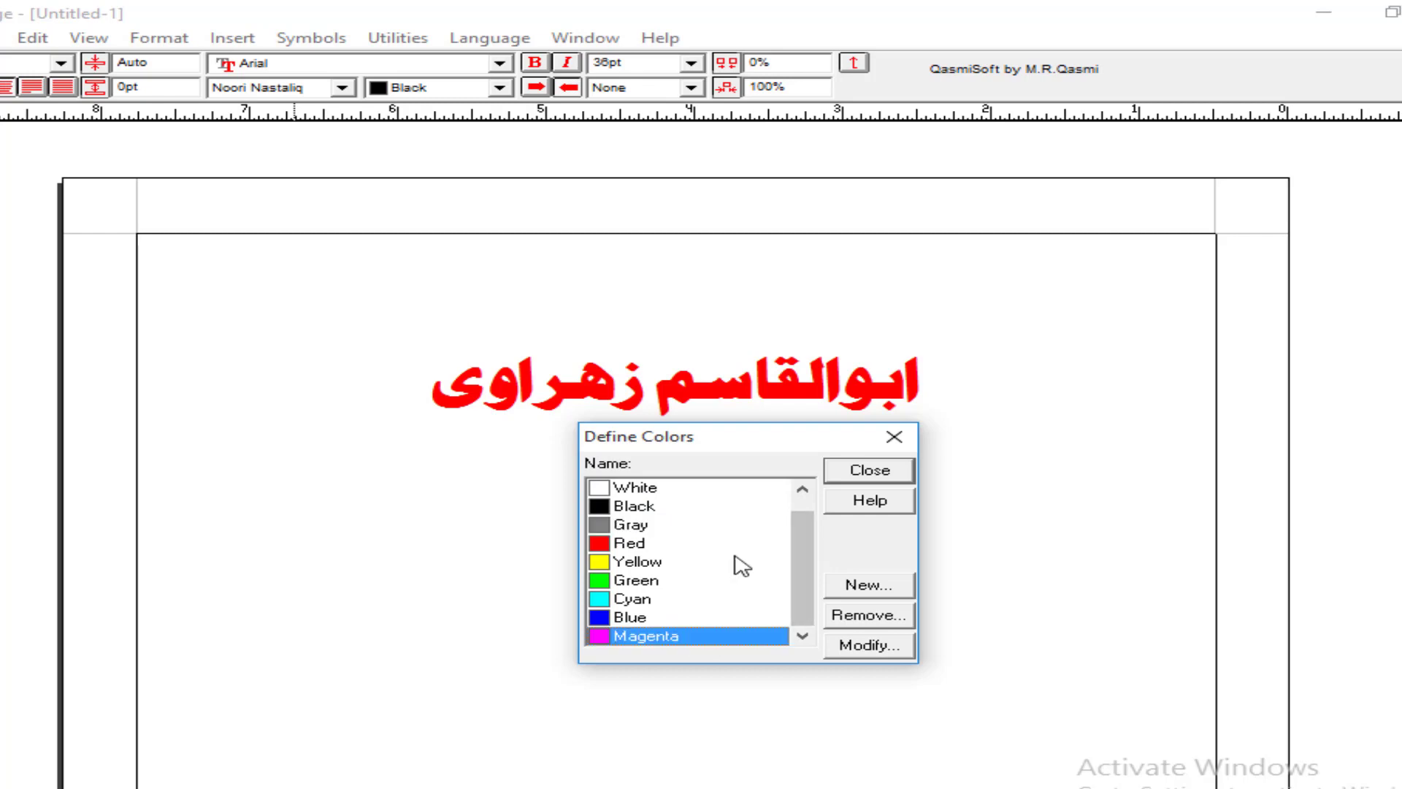
scroll(743, 567, "up", 1)
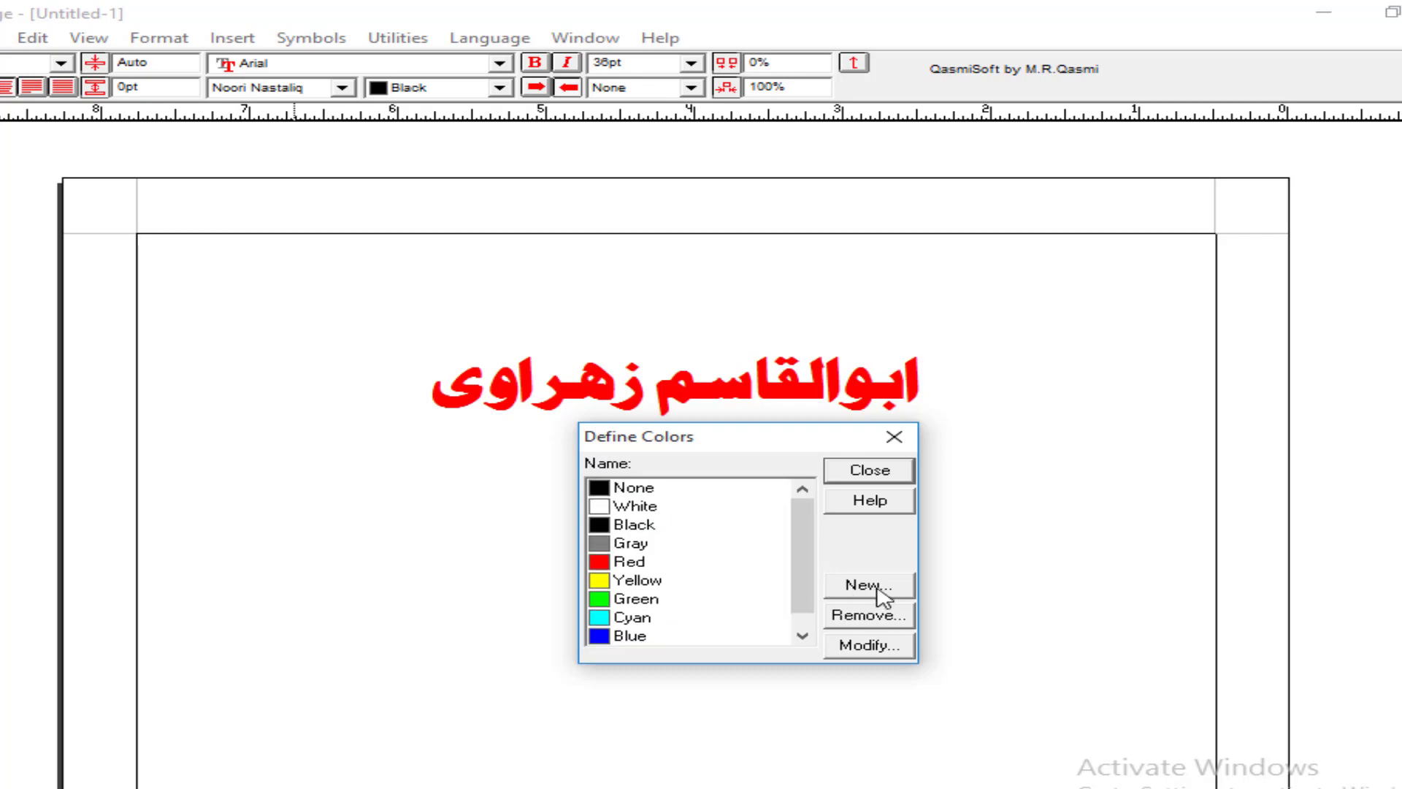
Step: Create a new color named with a person's first name and pick a bright green, about RGB 40, 215, 45
left_click(881, 593)
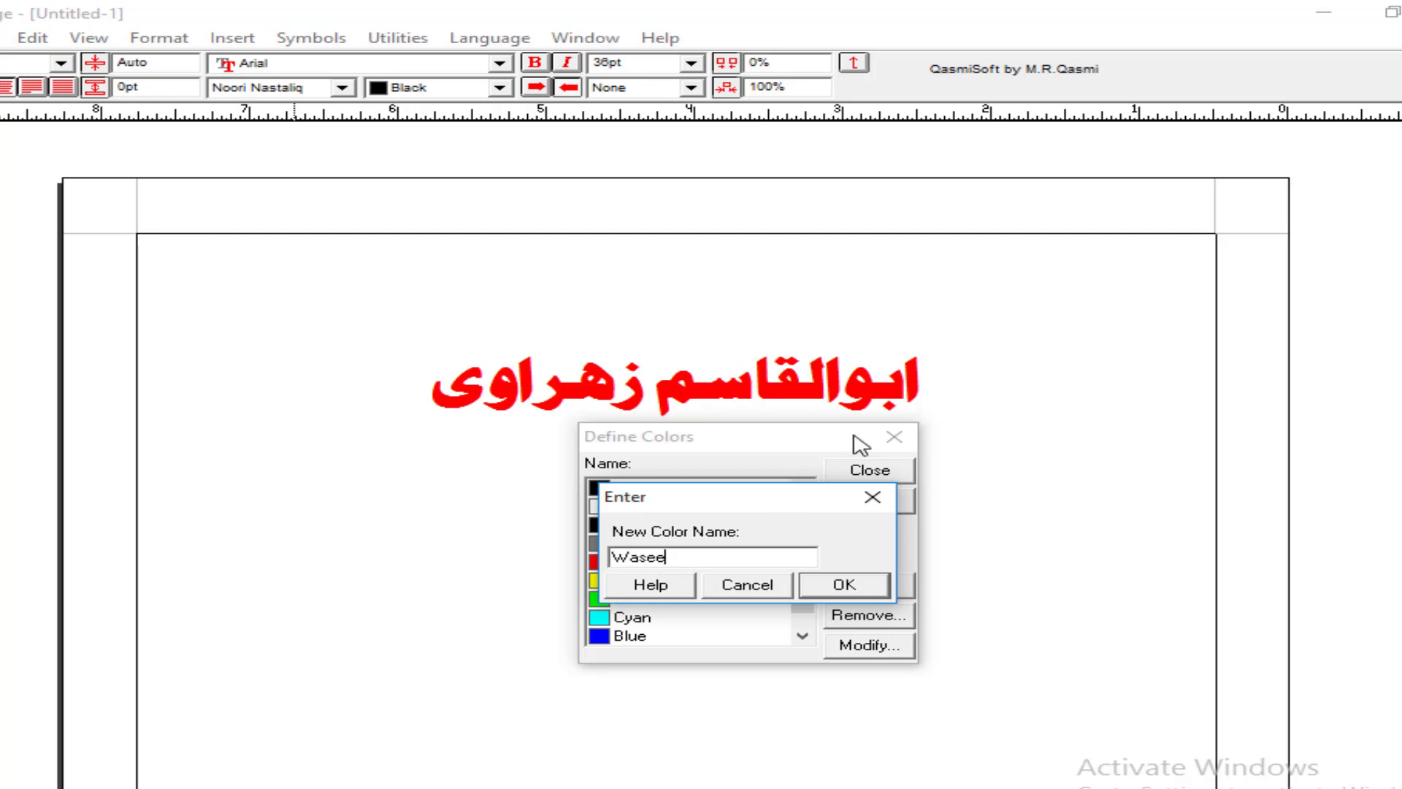
left_click(845, 585)
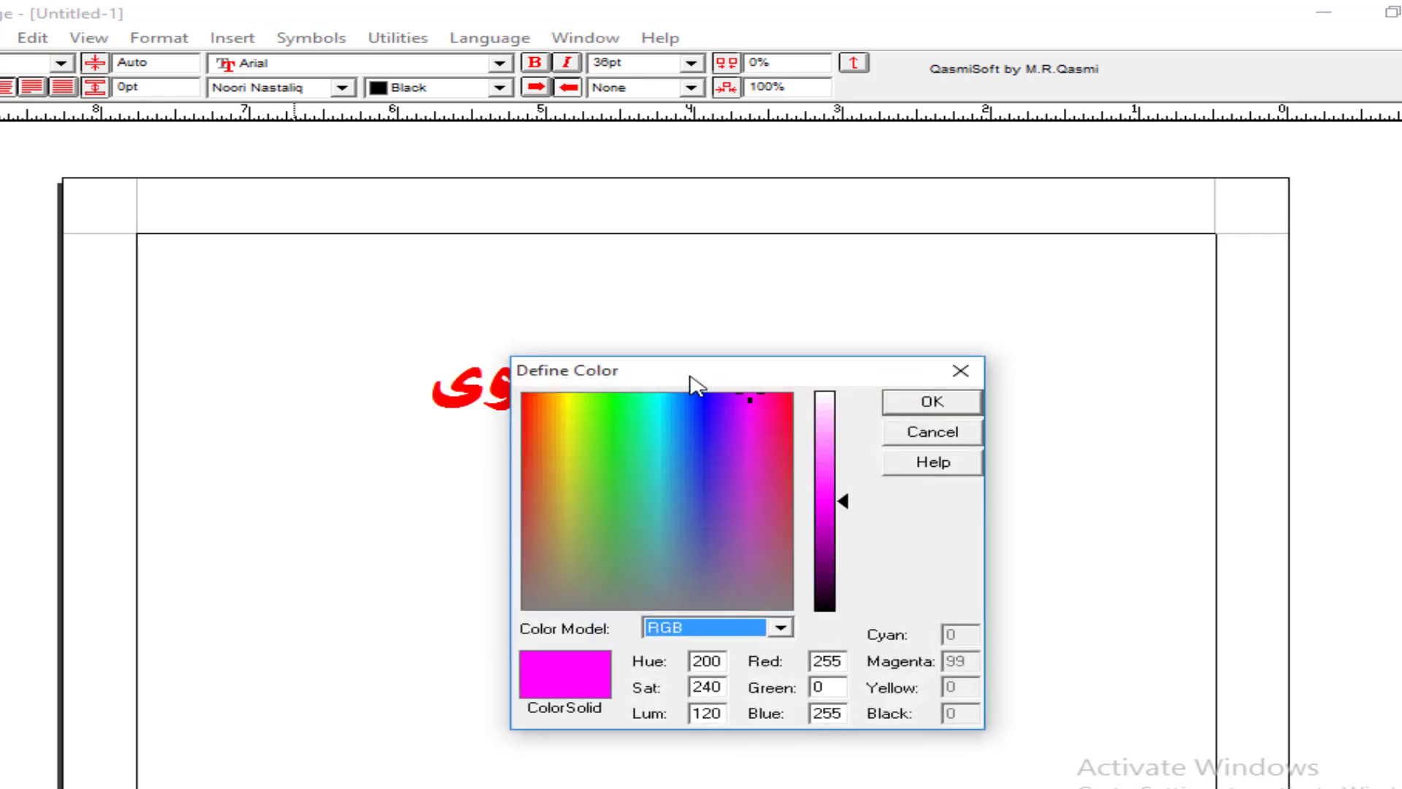
mouse_move(694, 385)
left_mouse_down()
mouse_move(679, 407)
mouse_move(674, 385)
left_mouse_up()
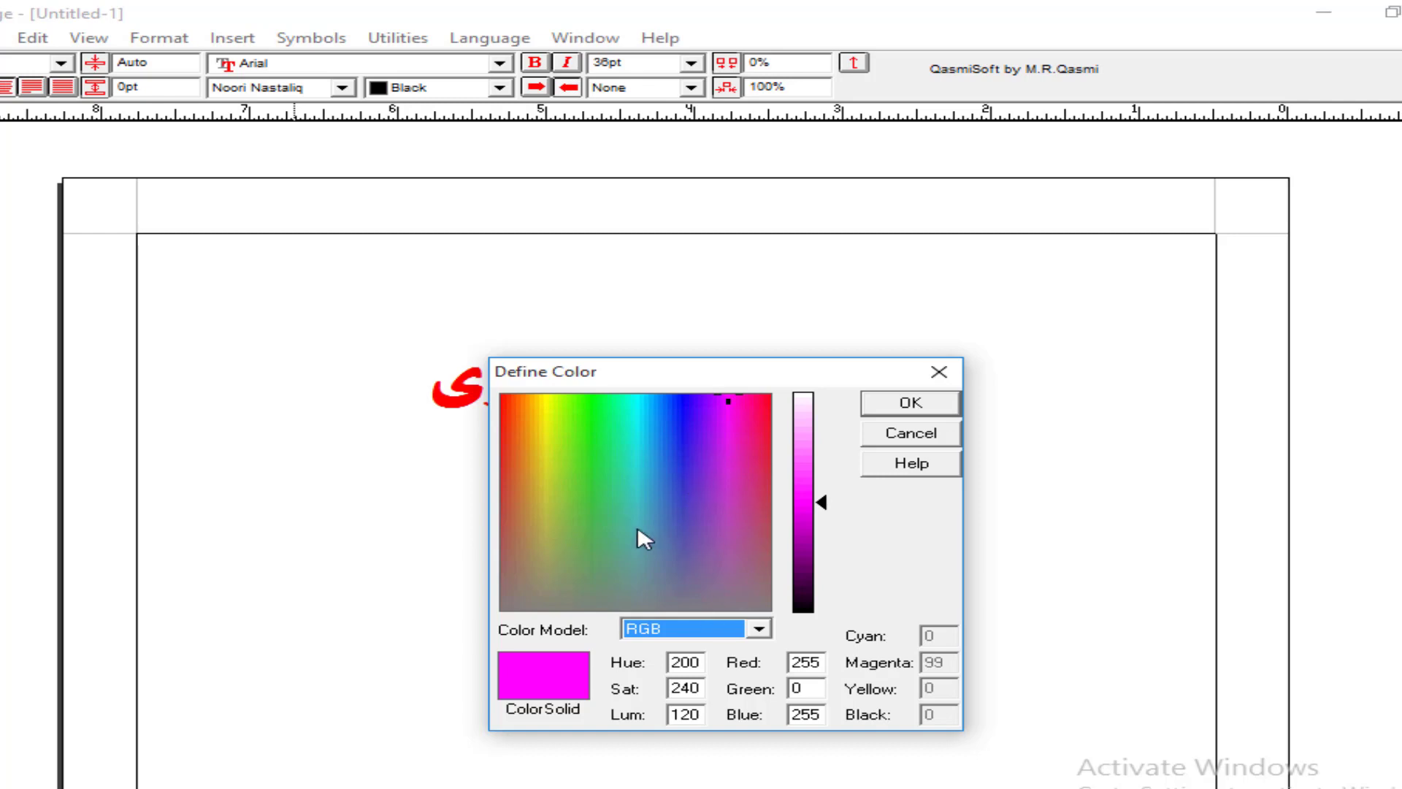
left_click(596, 478)
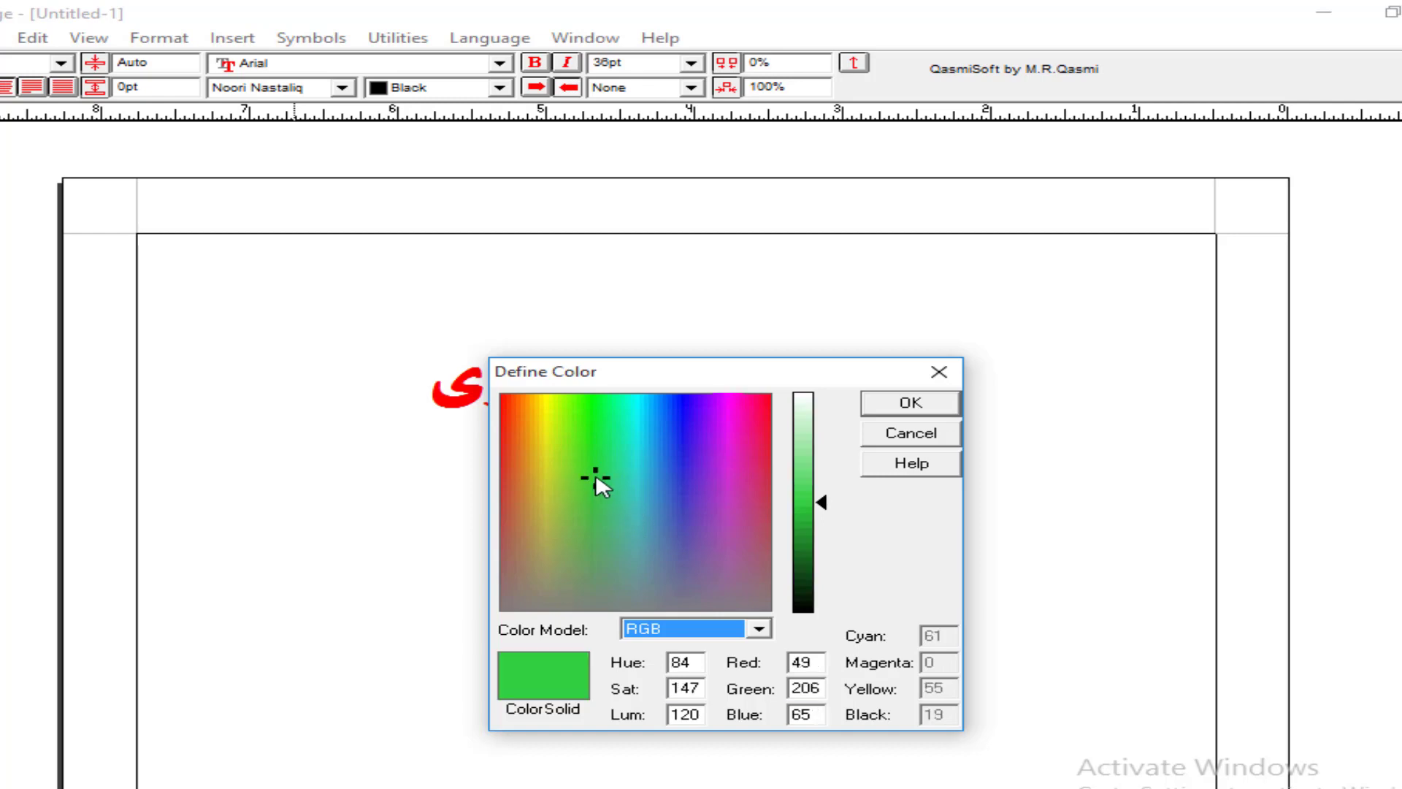
left_click(589, 457)
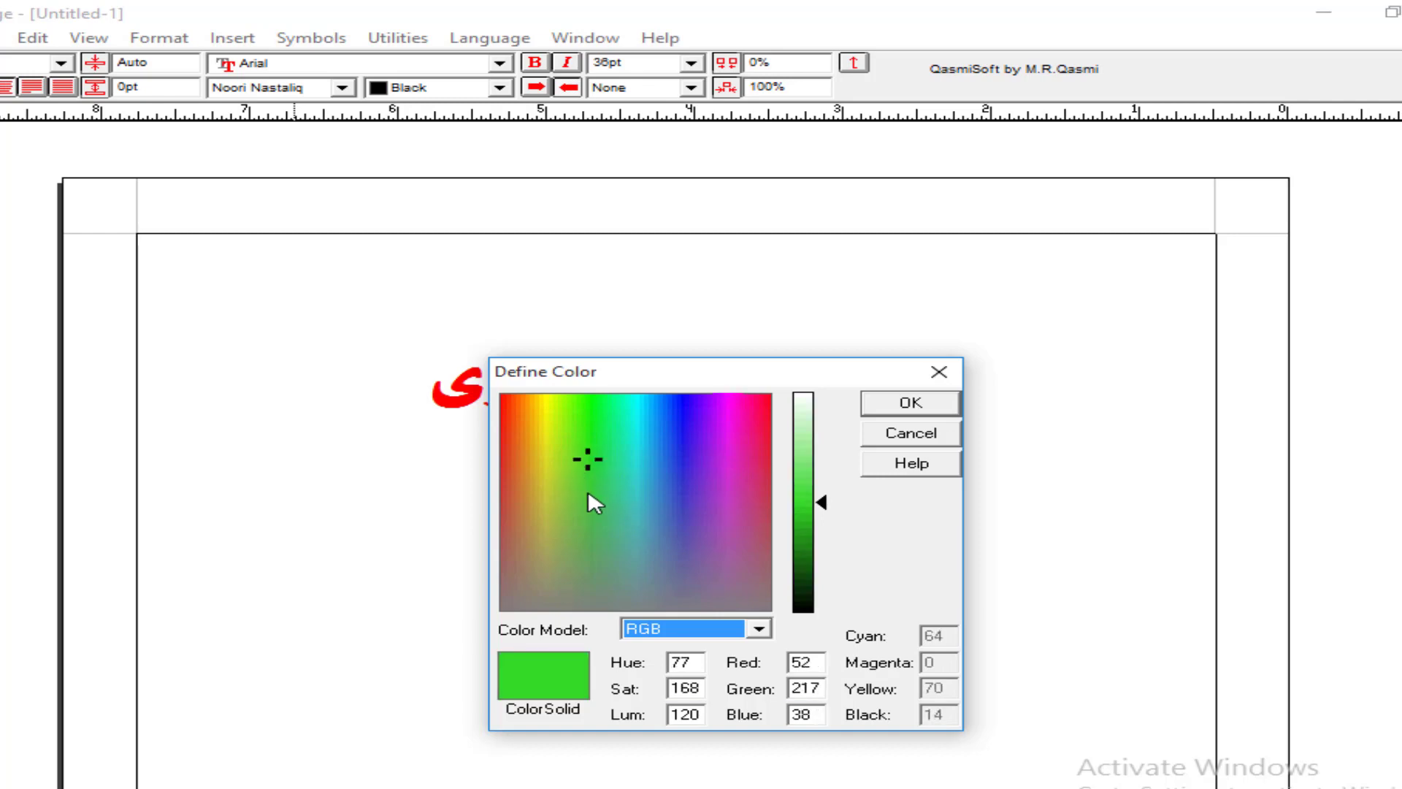
left_click(589, 493)
left_click(585, 465)
left_click(591, 445)
left_click(592, 461)
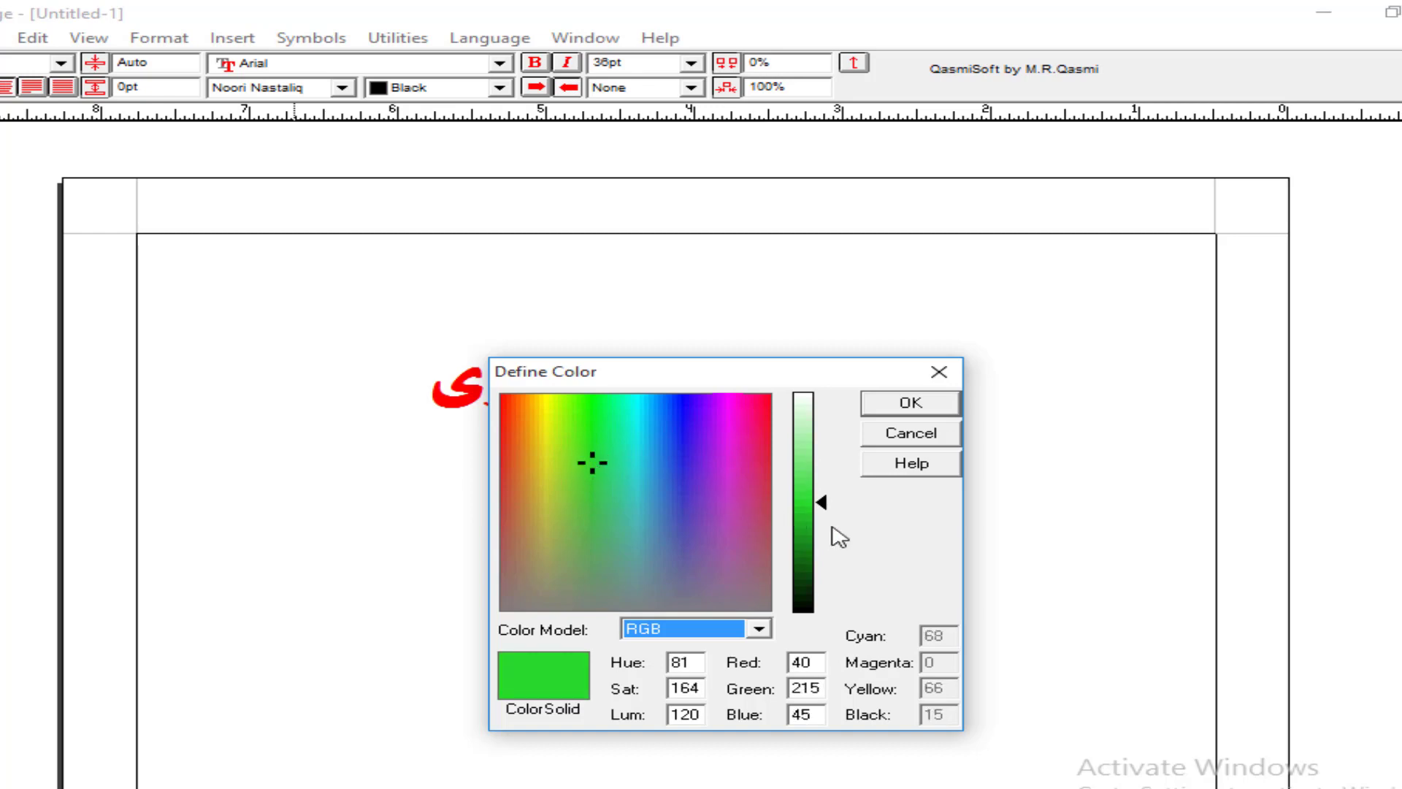
Step: Darken the new green to about RGB 20, 105, 22, save it and close the color definitions
left_click_drag(825, 504, 825, 549)
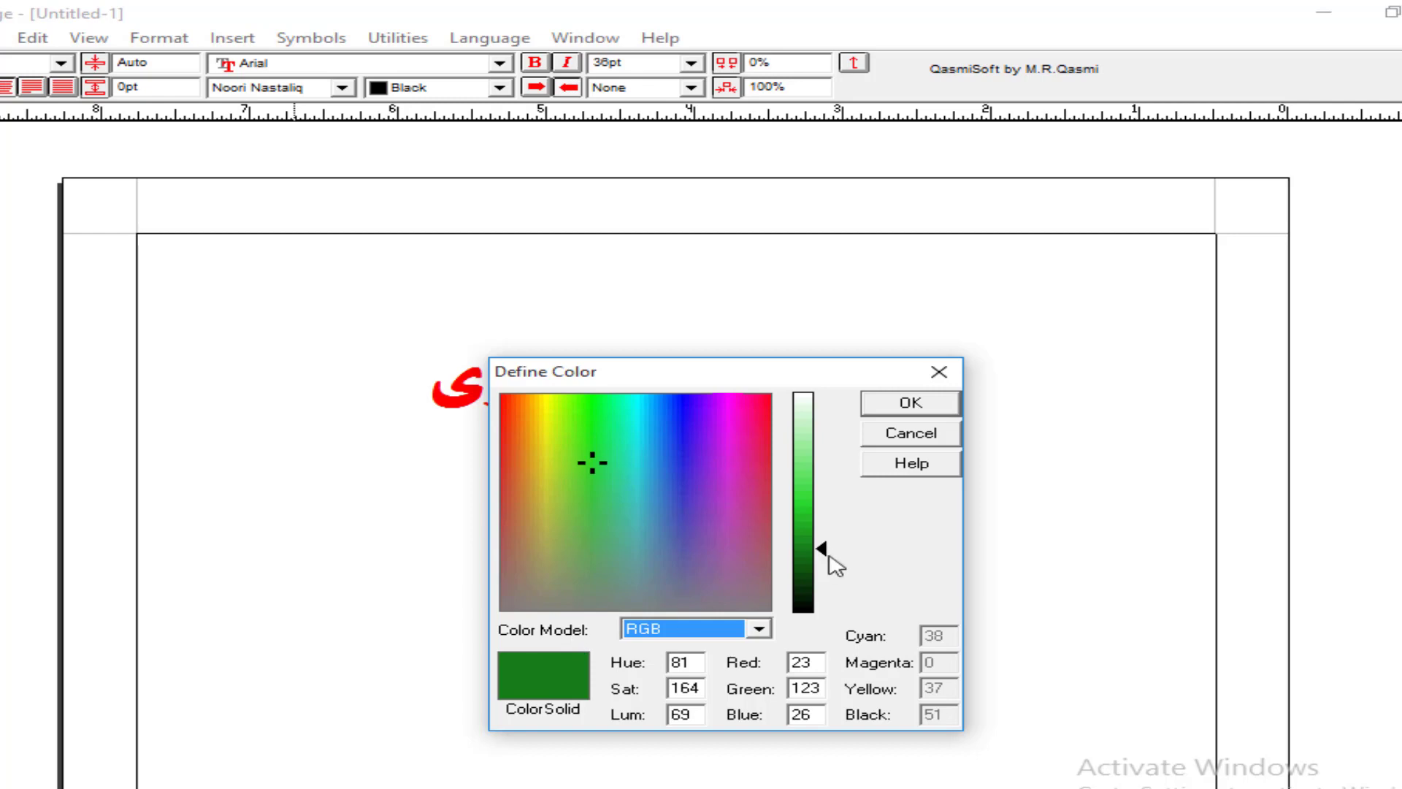
left_click_drag(825, 550, 830, 565)
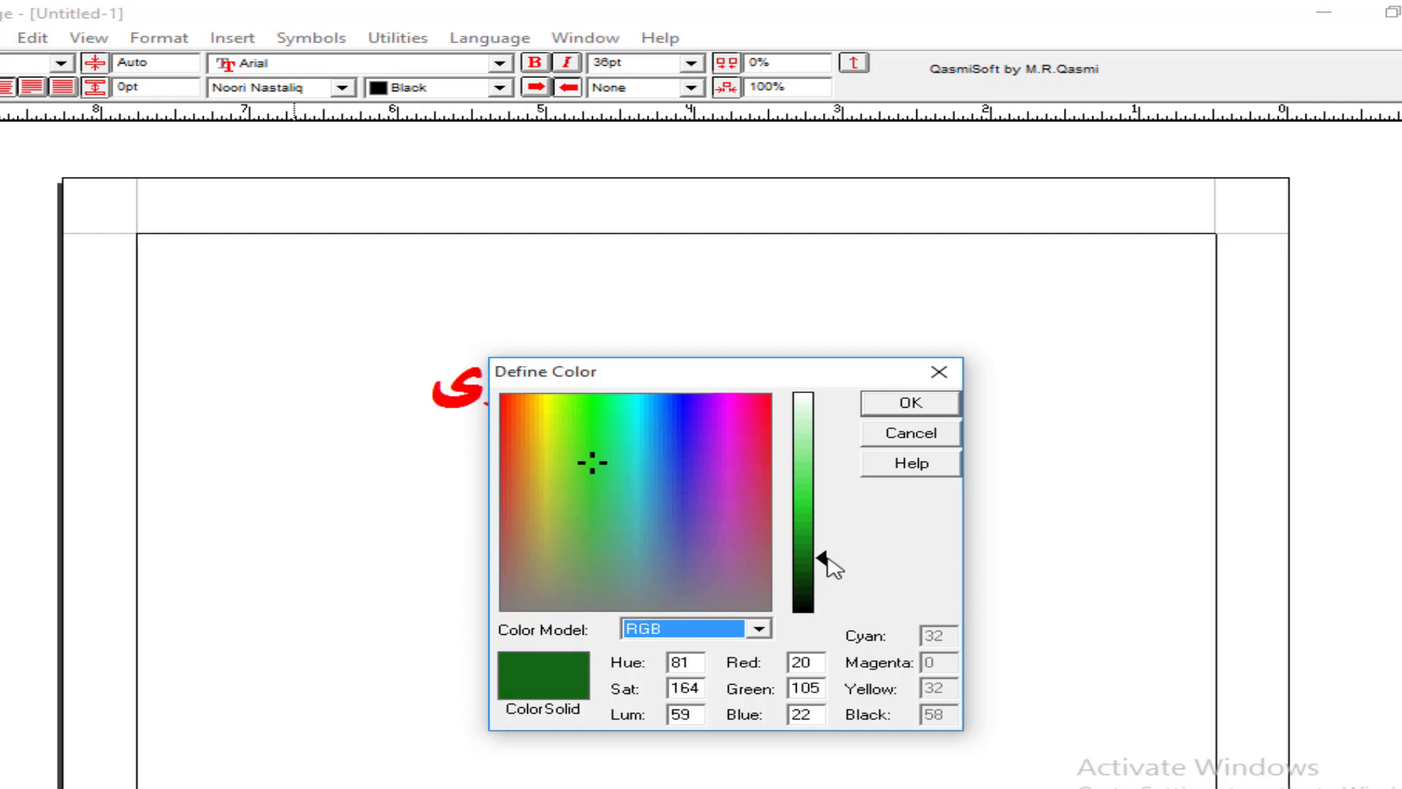
left_click(913, 404)
scroll(681, 602, "down", 1)
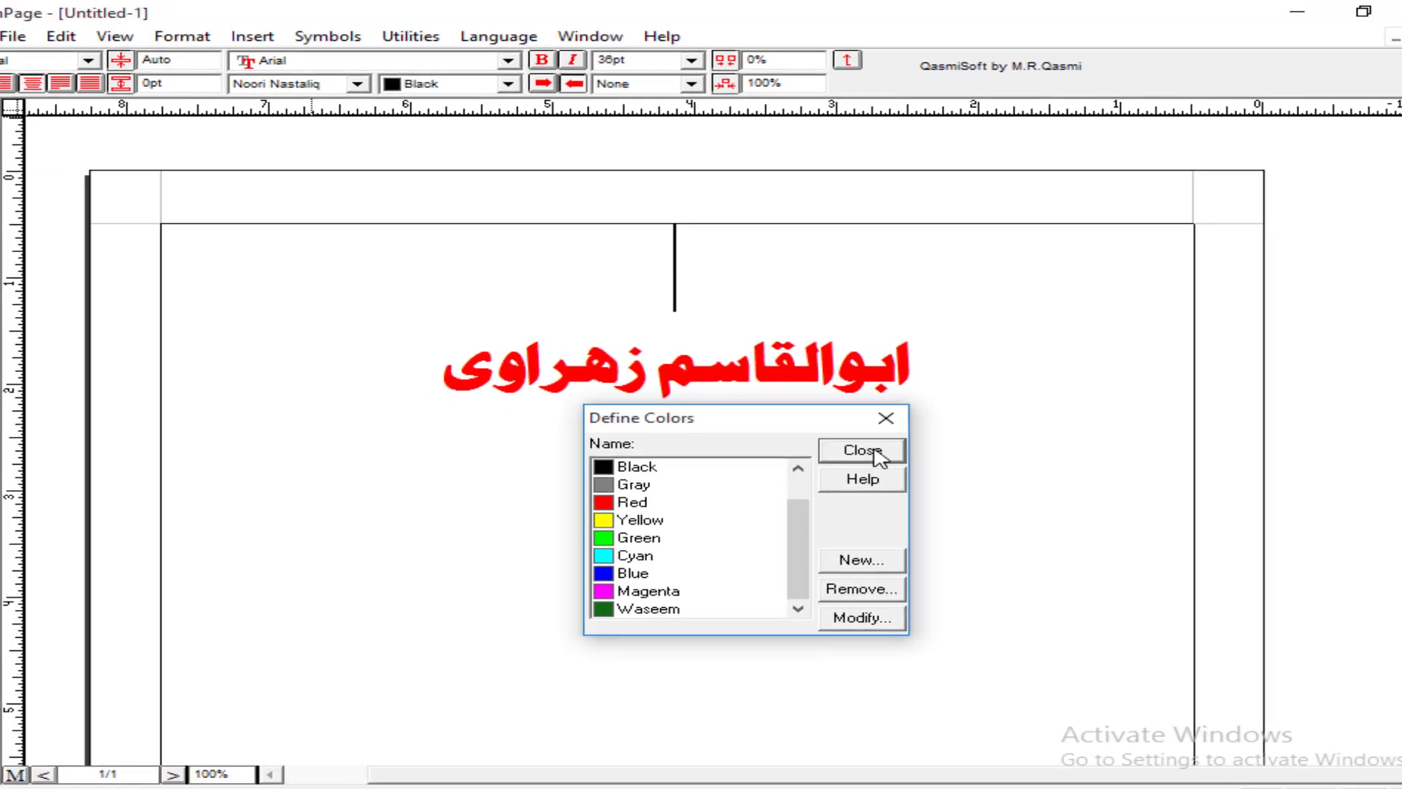
left_click(876, 452)
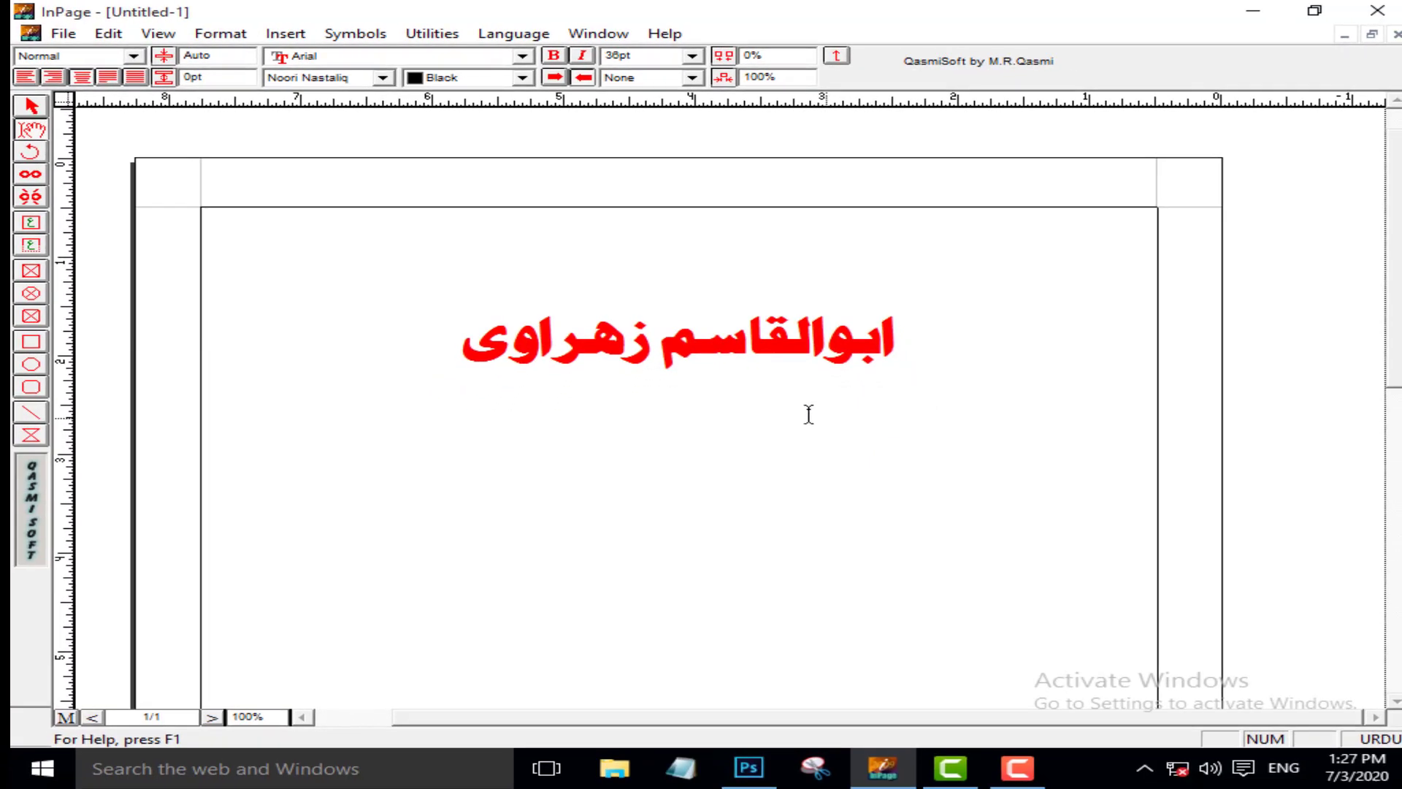
Step: Apply the new custom dark green color to the whole Urdu heading line
left_click(486, 84)
scroll(511, 134, "down", 2)
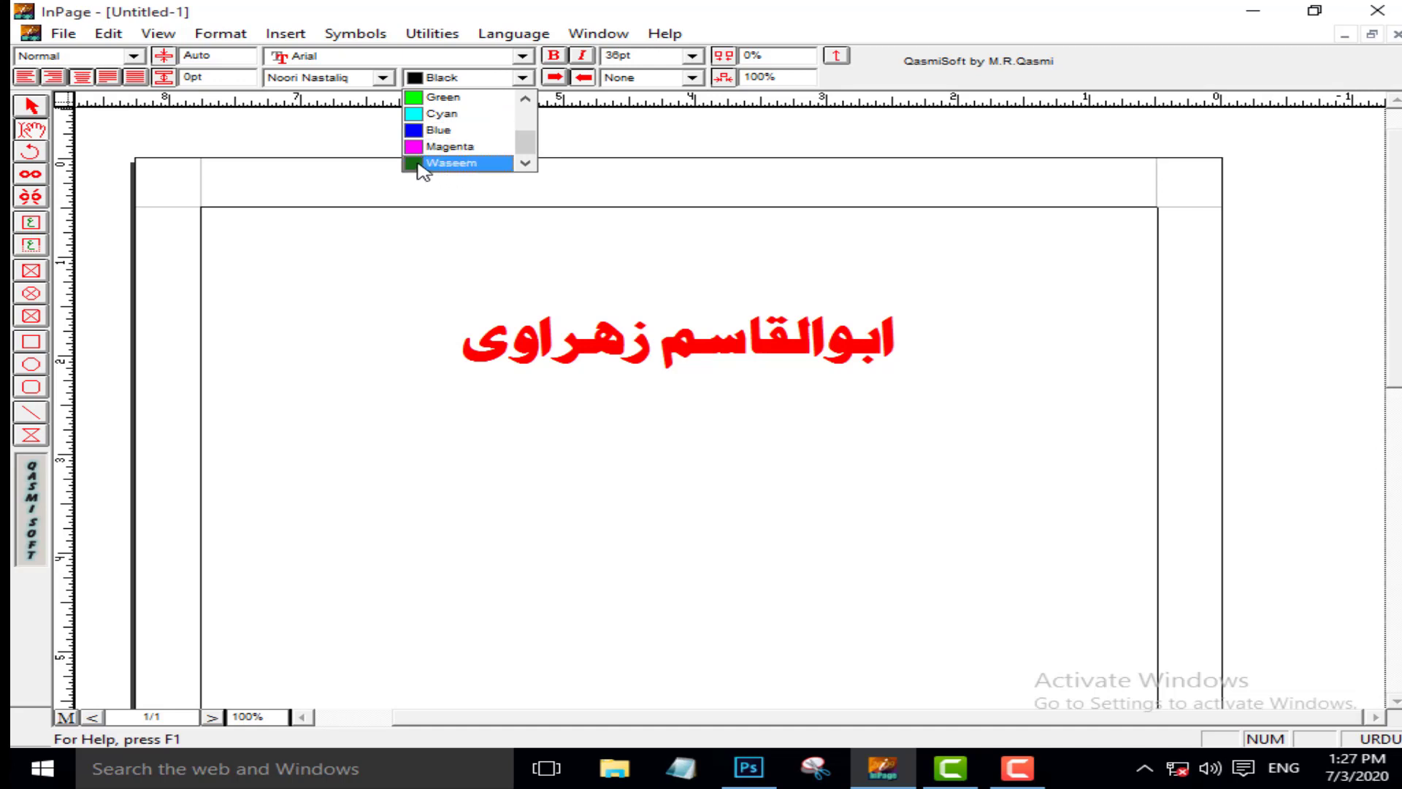
triple_click(664, 354)
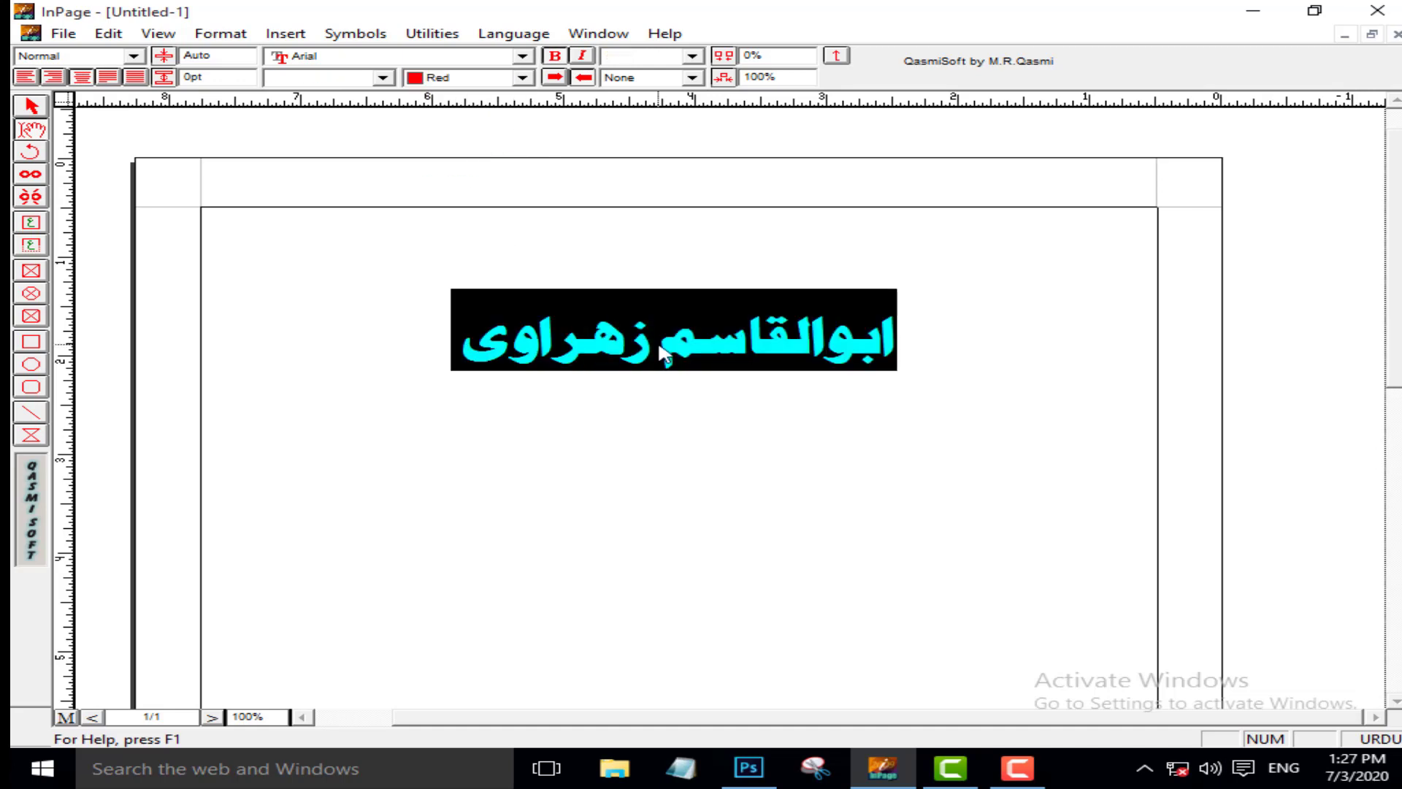
left_click(467, 77)
scroll(474, 122, "down", 2)
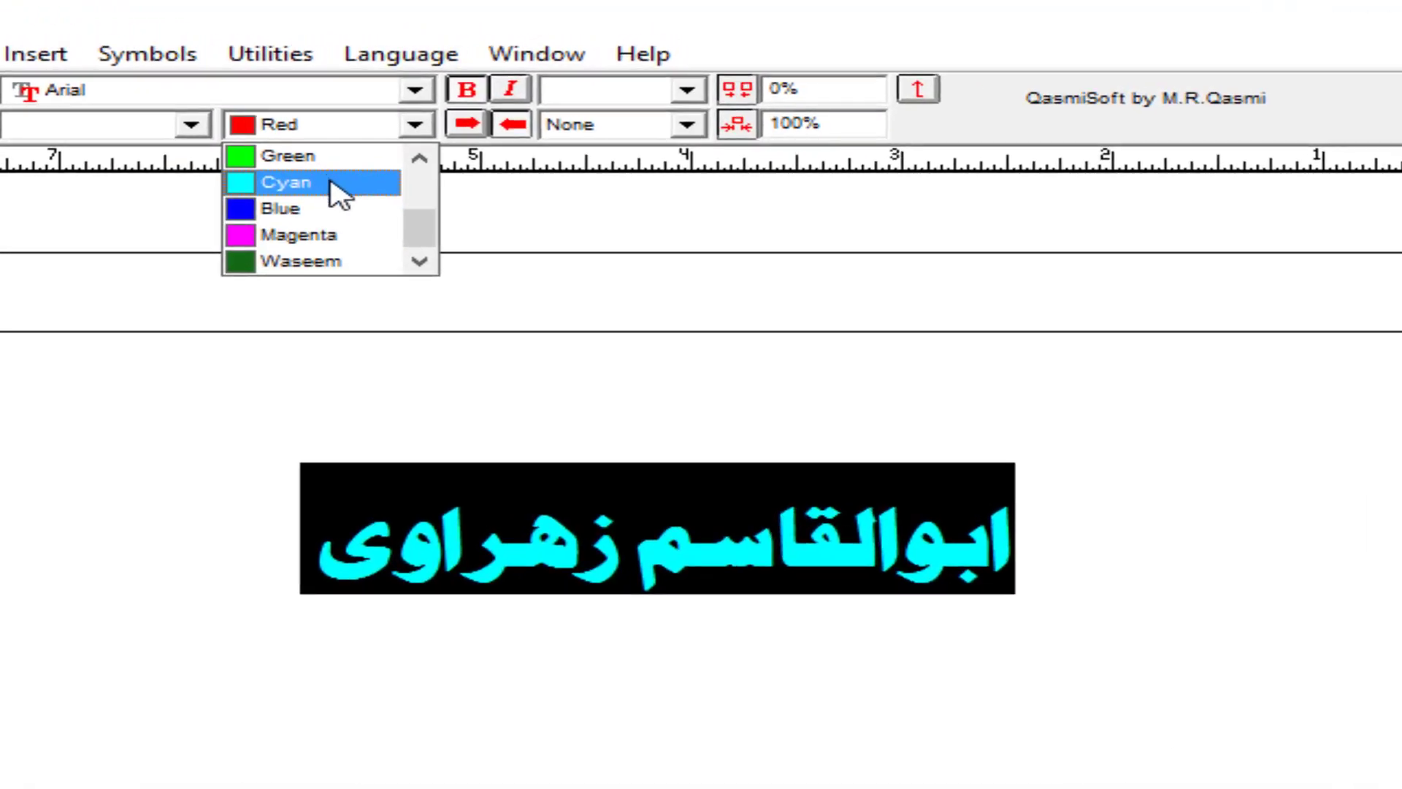
left_click(320, 268)
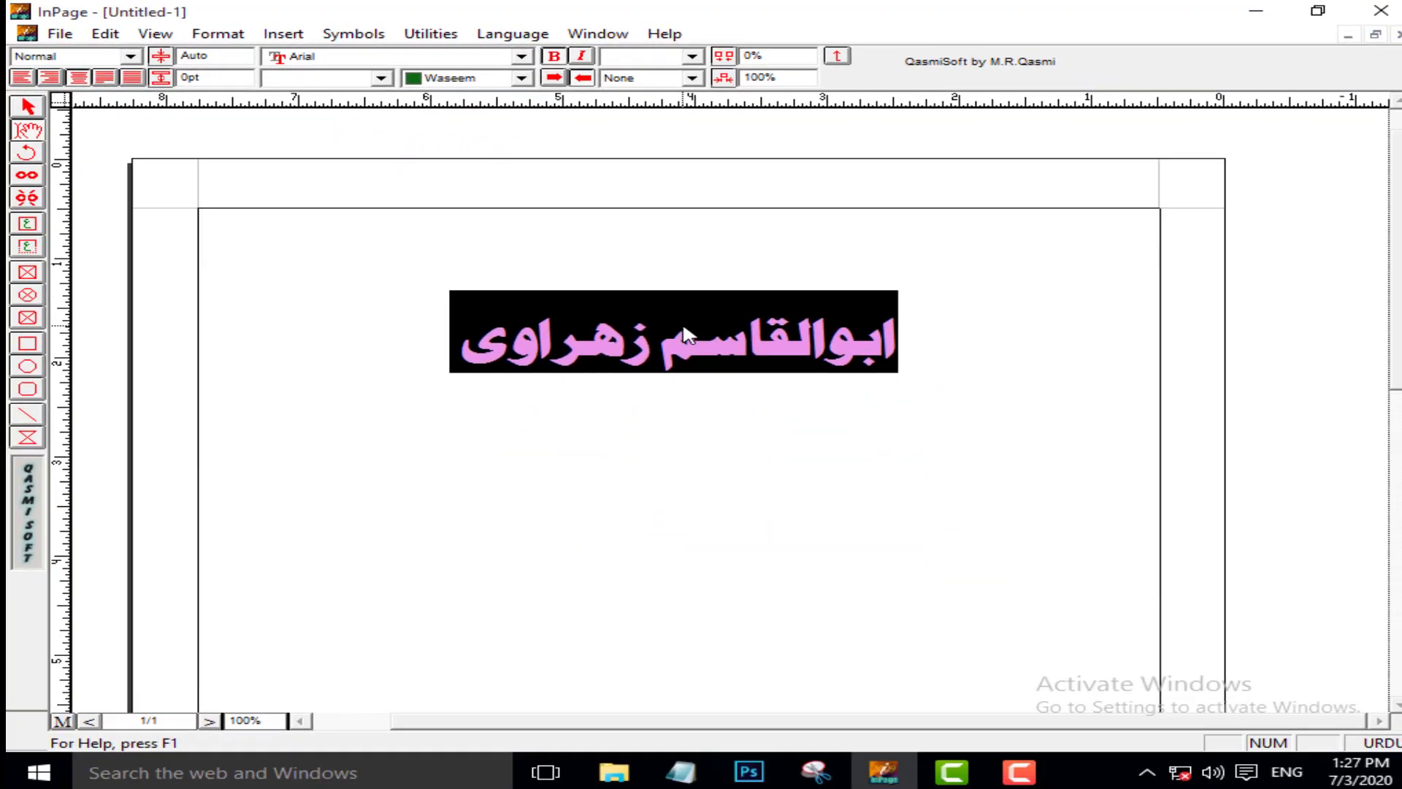
left_click(698, 559)
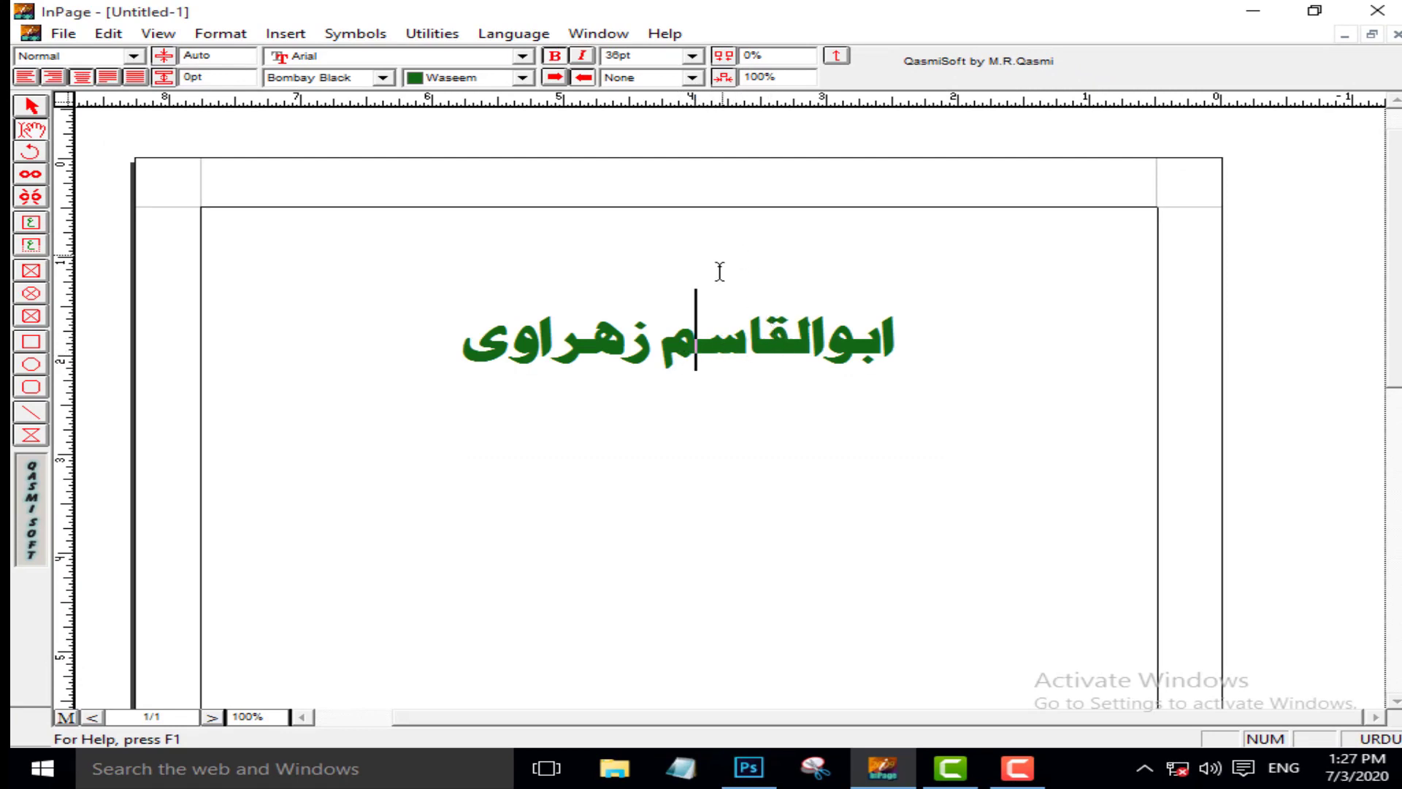
Step: Add a new color named Dark Blue to the document's color definitions
left_click(703, 361)
left_click(238, 34)
left_click(360, 440)
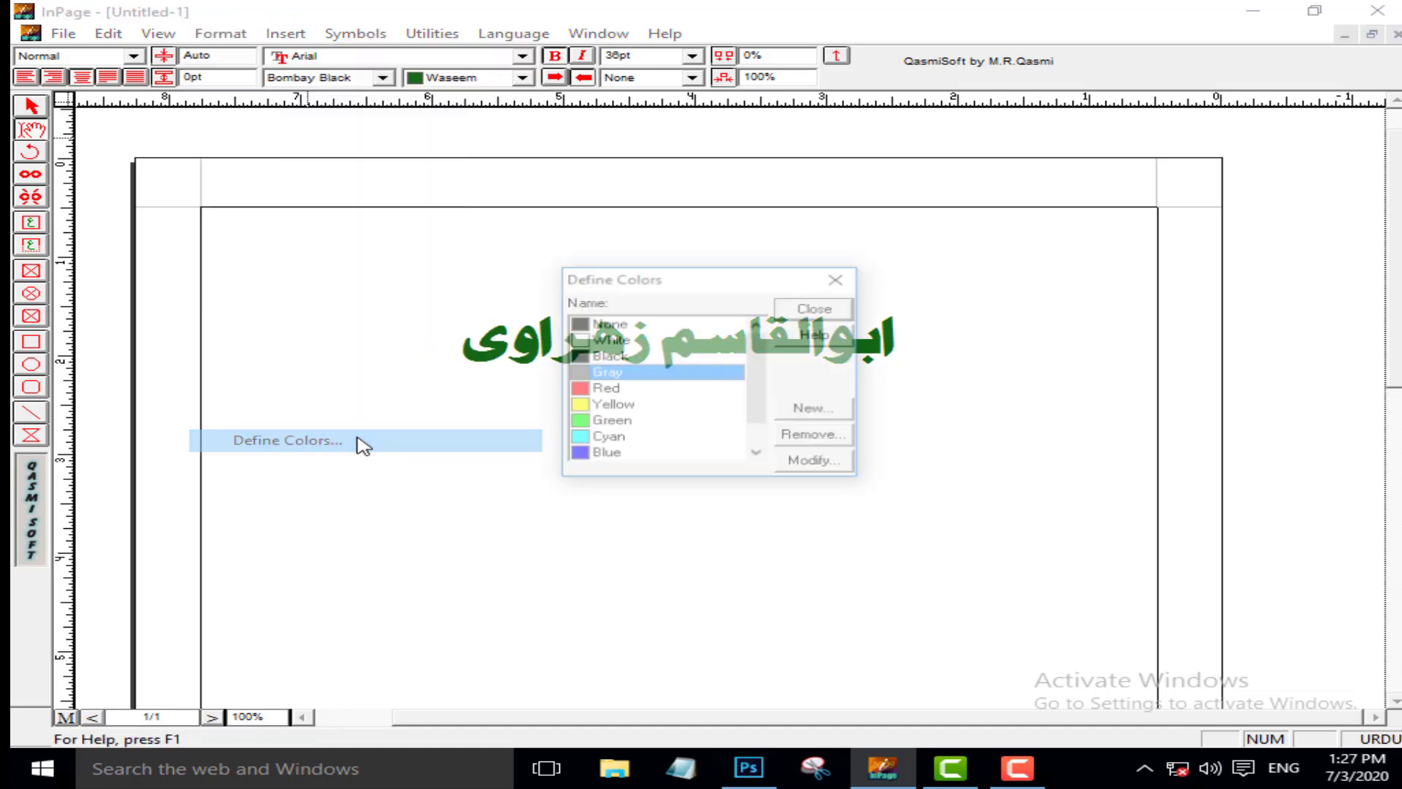
left_click(807, 414)
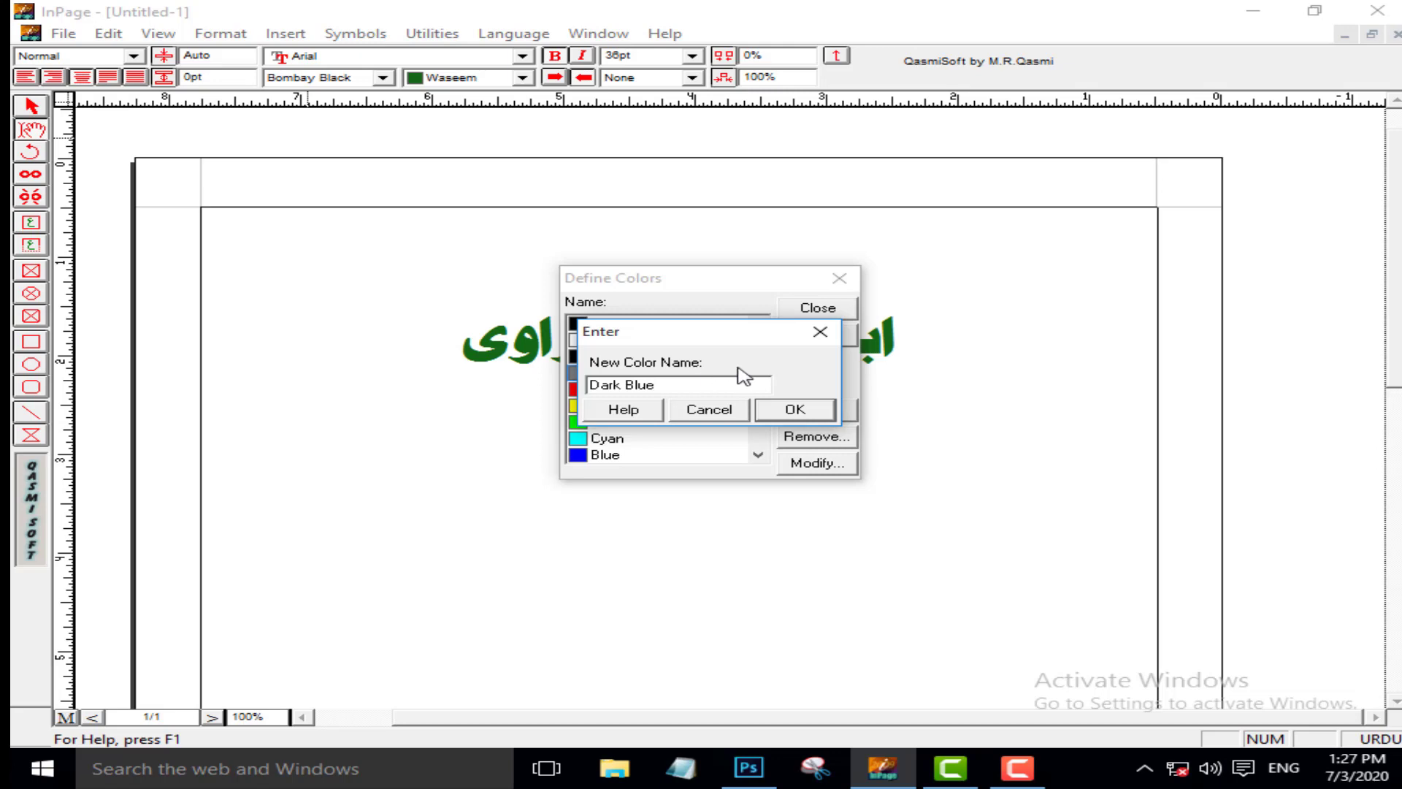
left_click(795, 410)
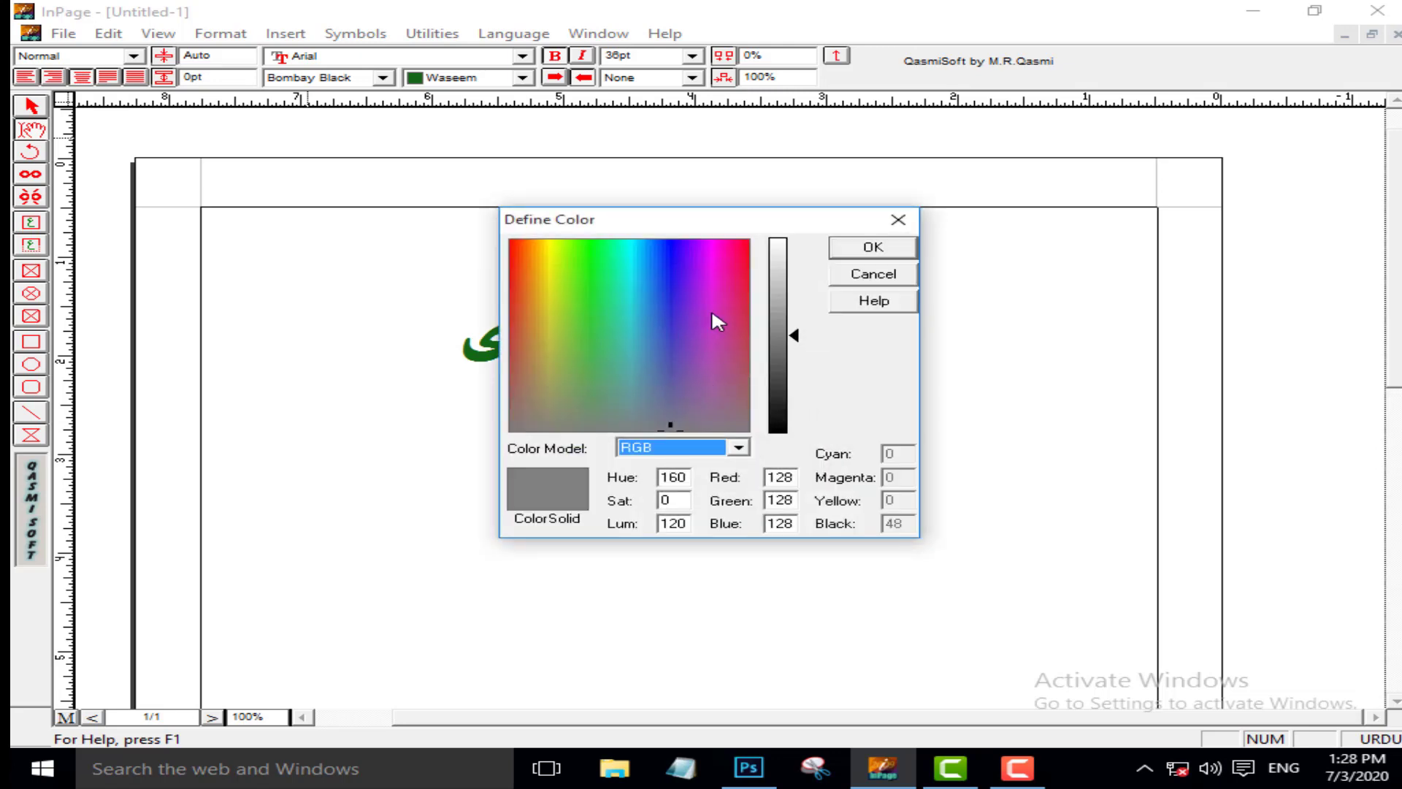
Step: Set the Dark Blue color to a deep navy, about RGB 7, 4, 138, save it and close the color definitions
left_click(673, 250)
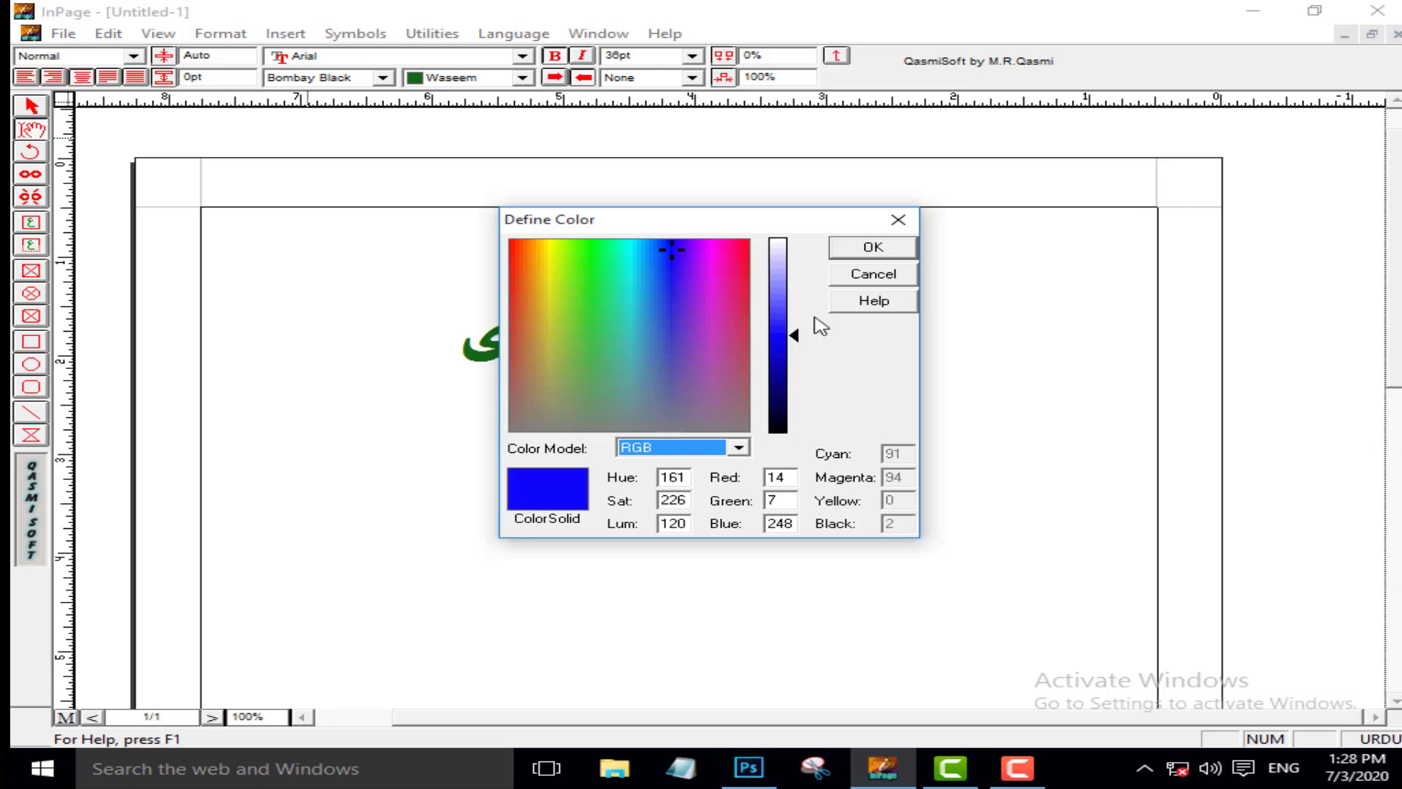
left_click_drag(798, 340, 804, 387)
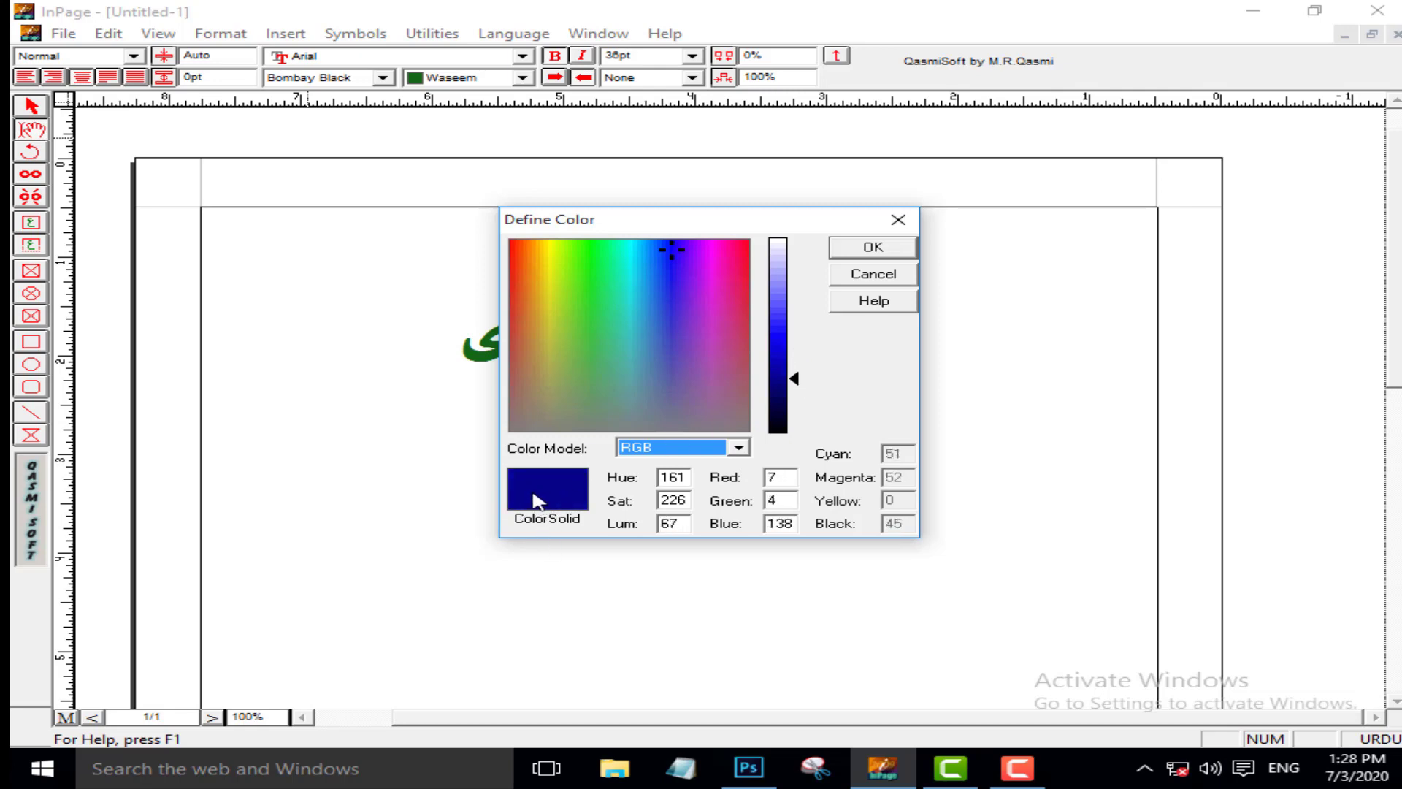
left_click(891, 254)
scroll(670, 398, "down", 1)
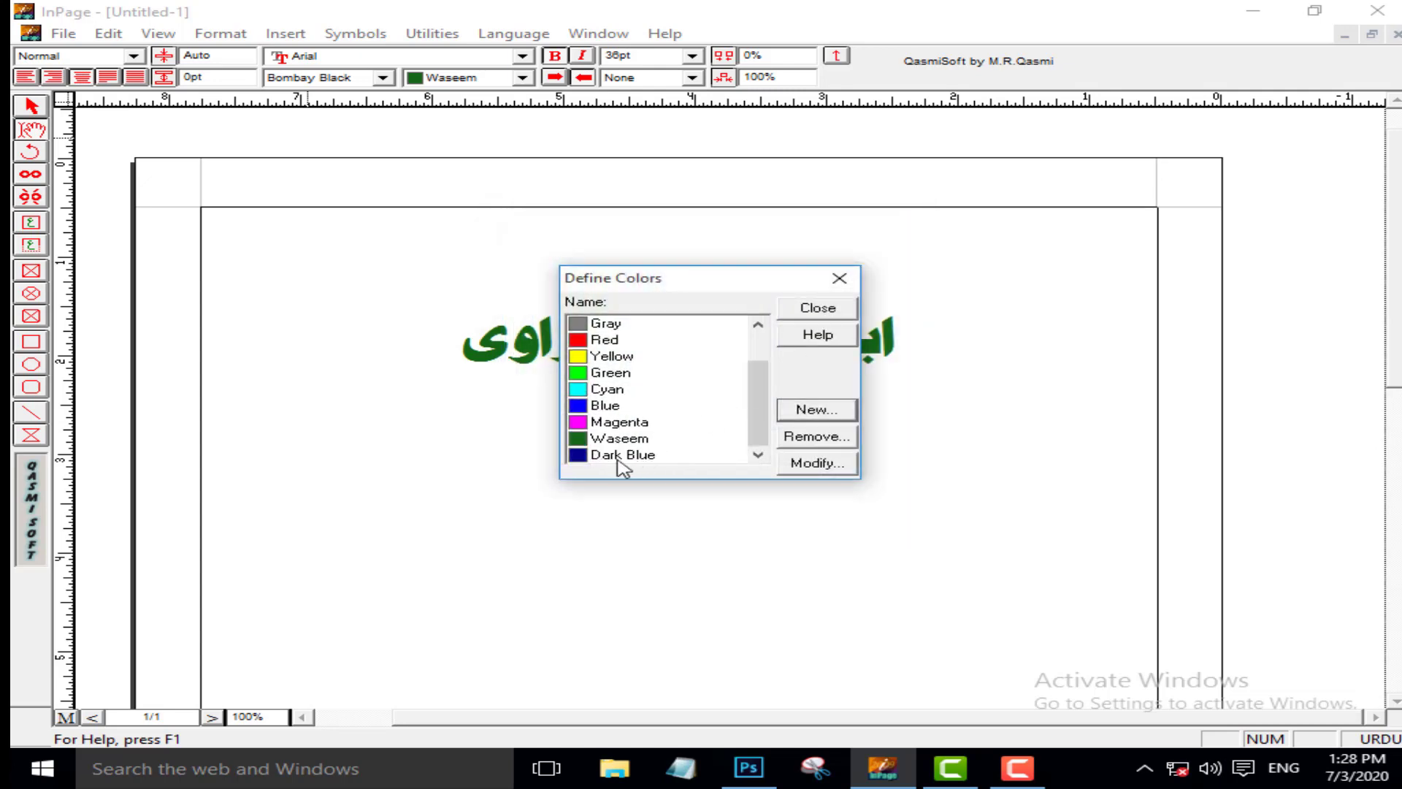
left_click(822, 311)
Step: Apply the custom Dark Blue color to the whole Urdu heading line
triple_click(641, 348)
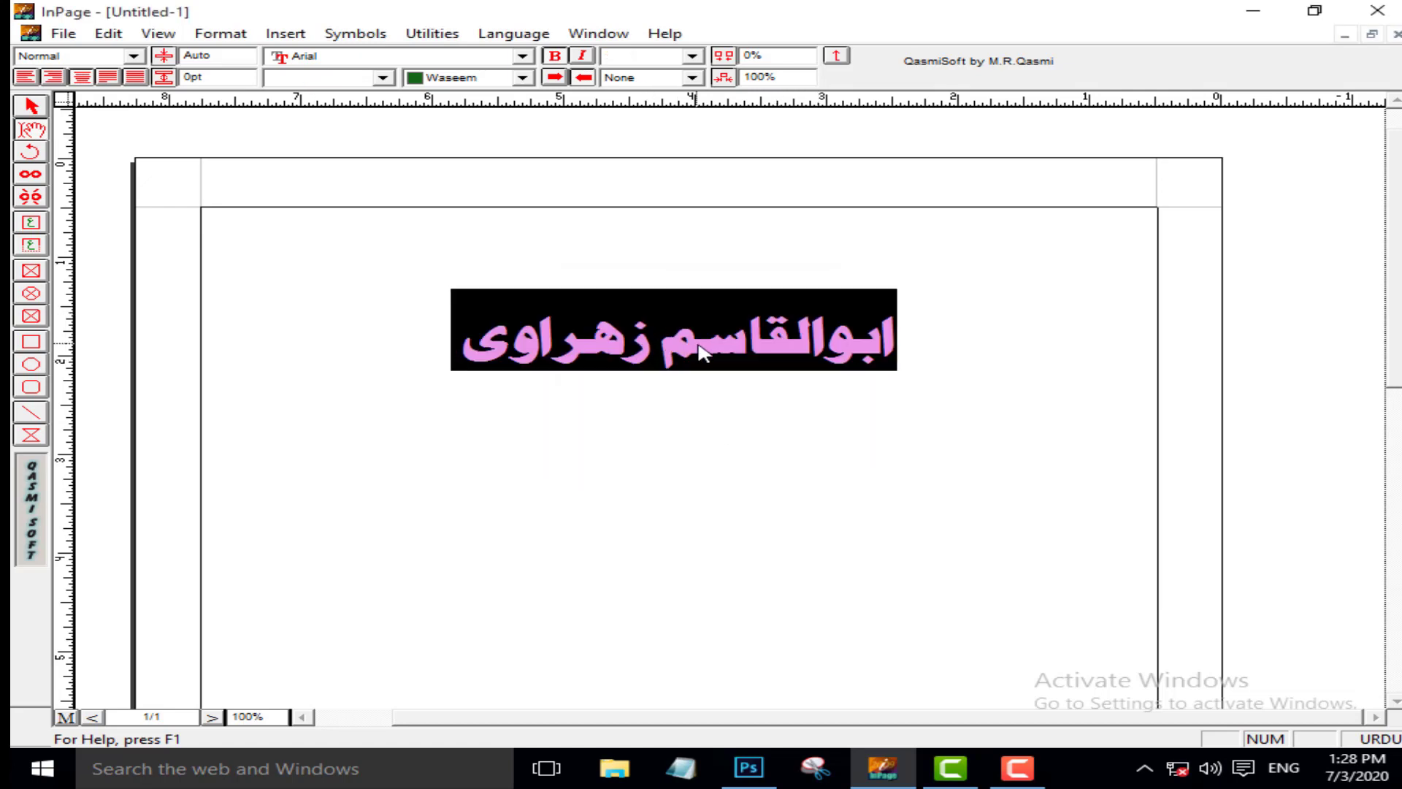
left_click(468, 78)
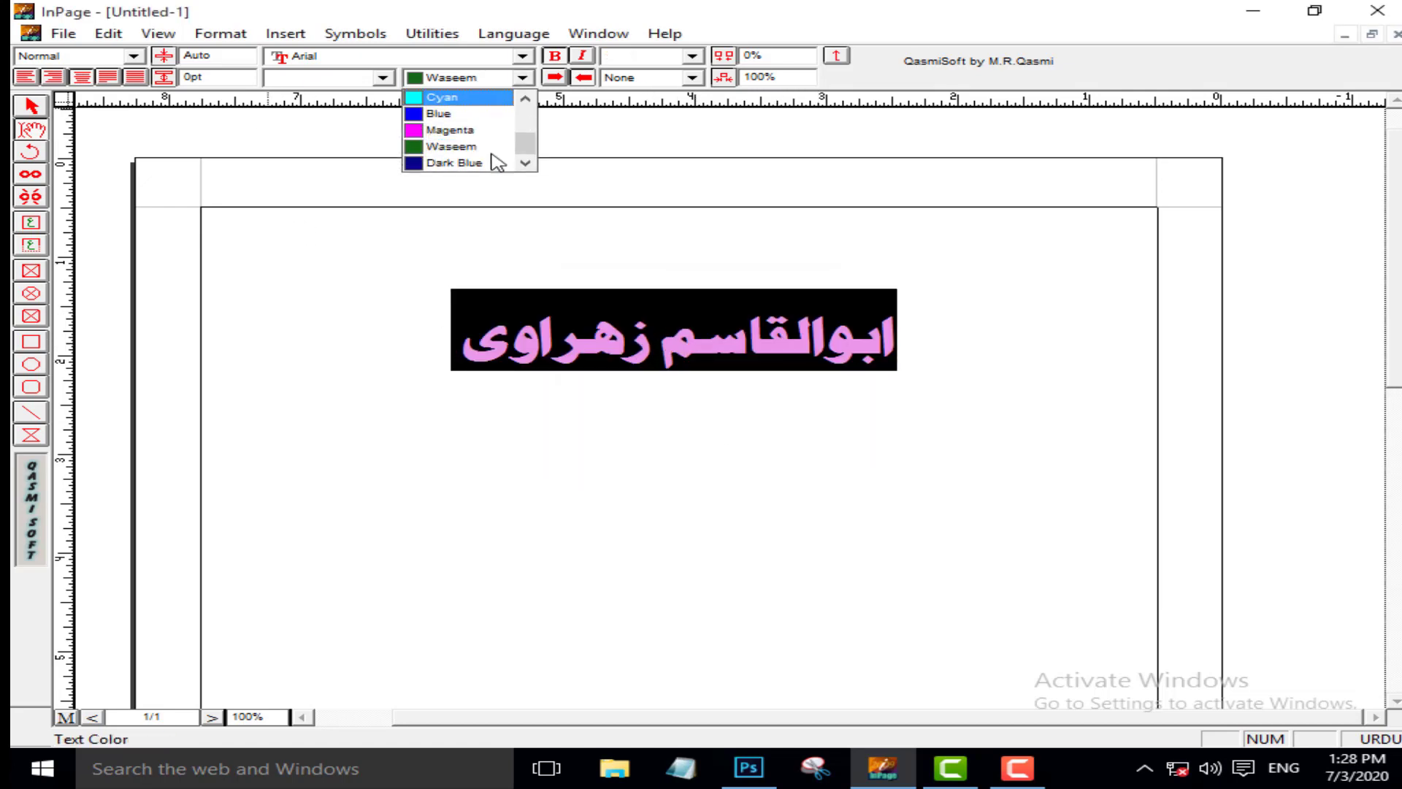
left_click(455, 165)
left_click(622, 329)
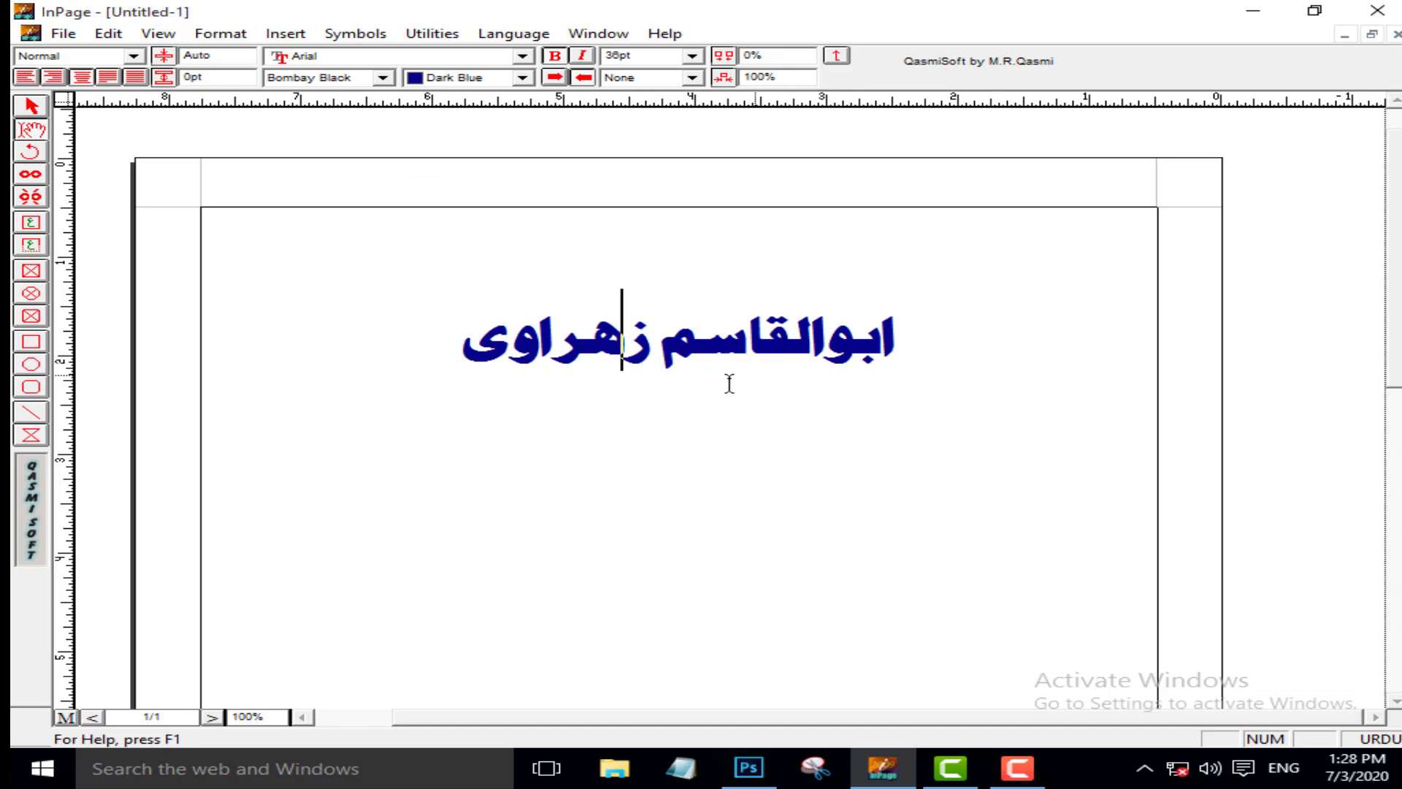
key("ctrl+0")
key("ctrl+1")
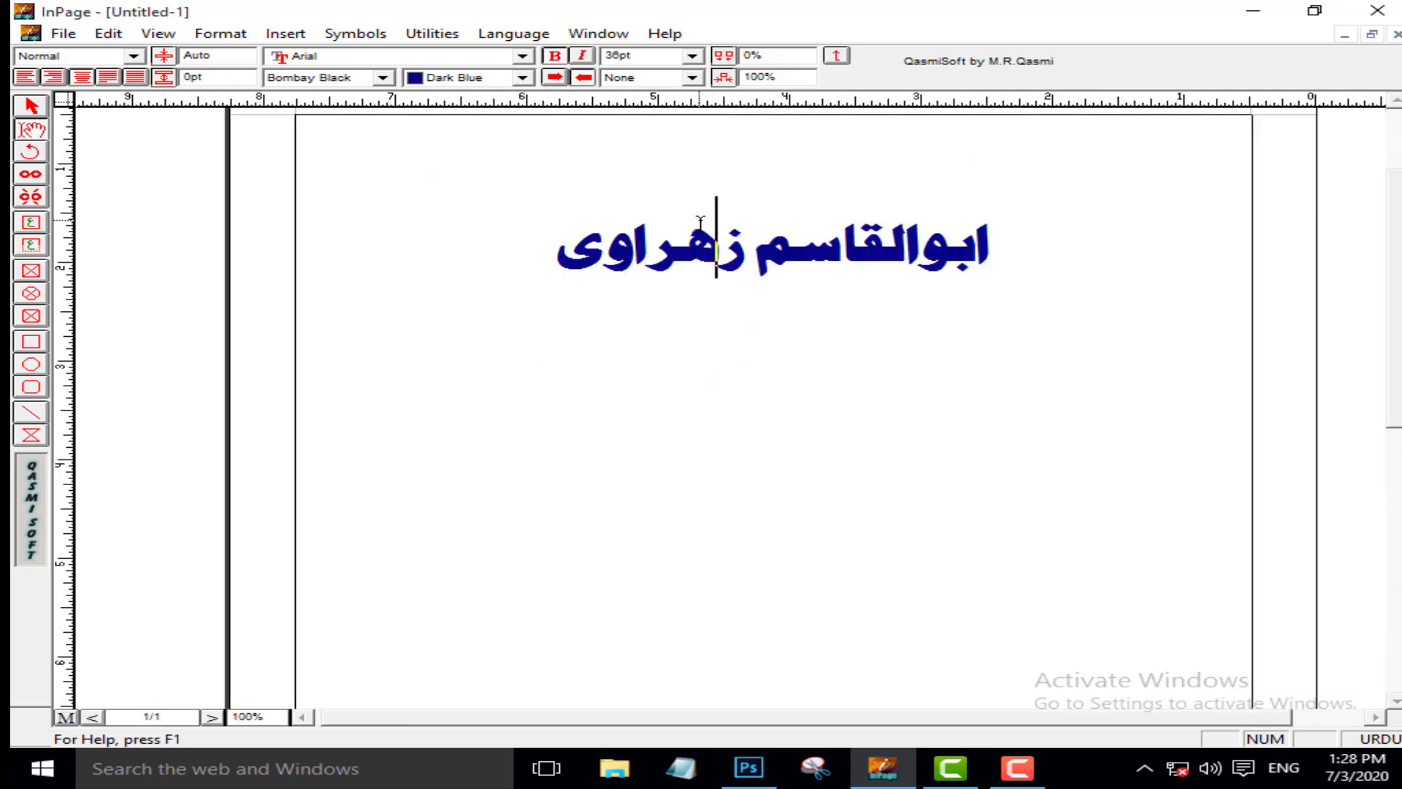
key("ctrl+0")
key("ctrl+1")
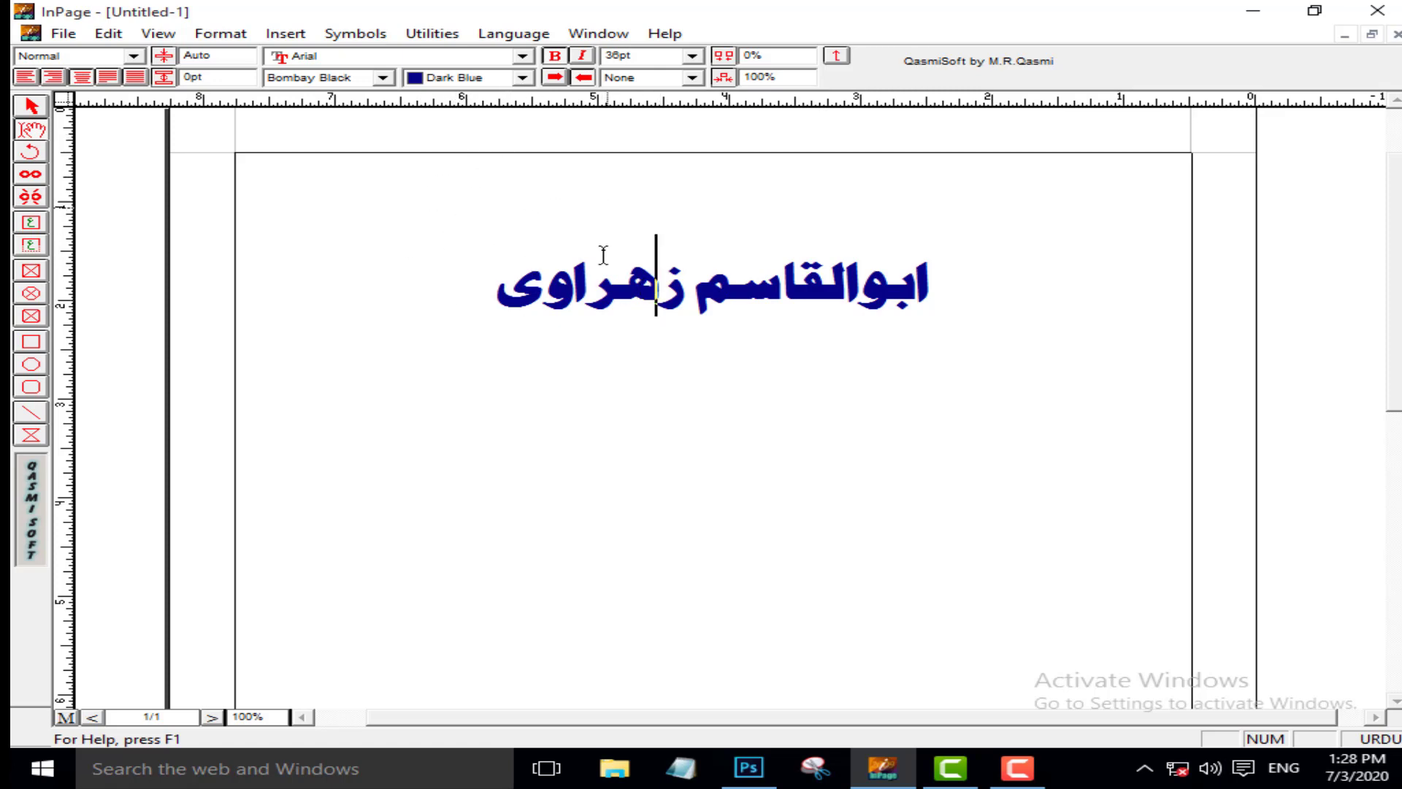
Step: Try to remove the Dark Blue color from the document's color definitions while the heading uses it
left_click(222, 36)
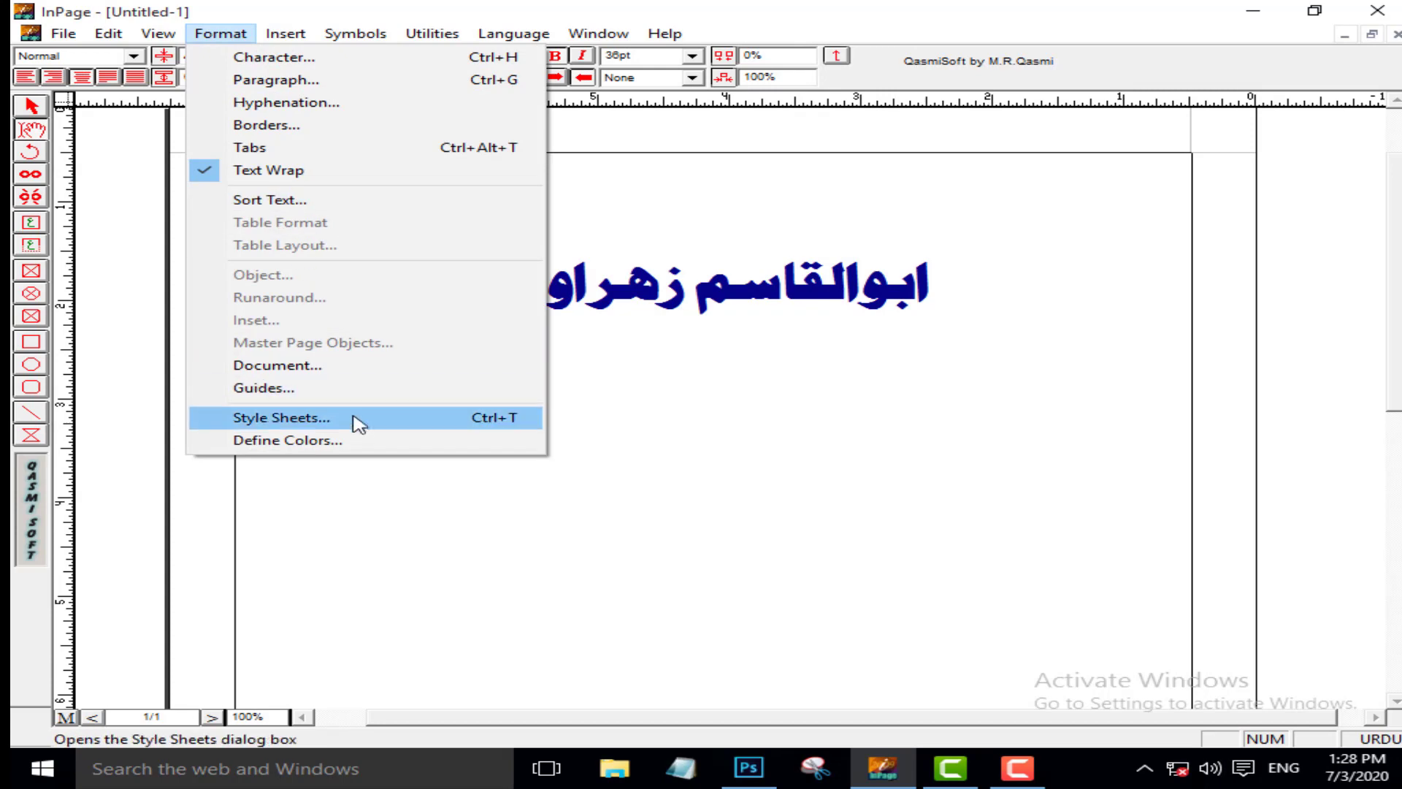
left_click(357, 442)
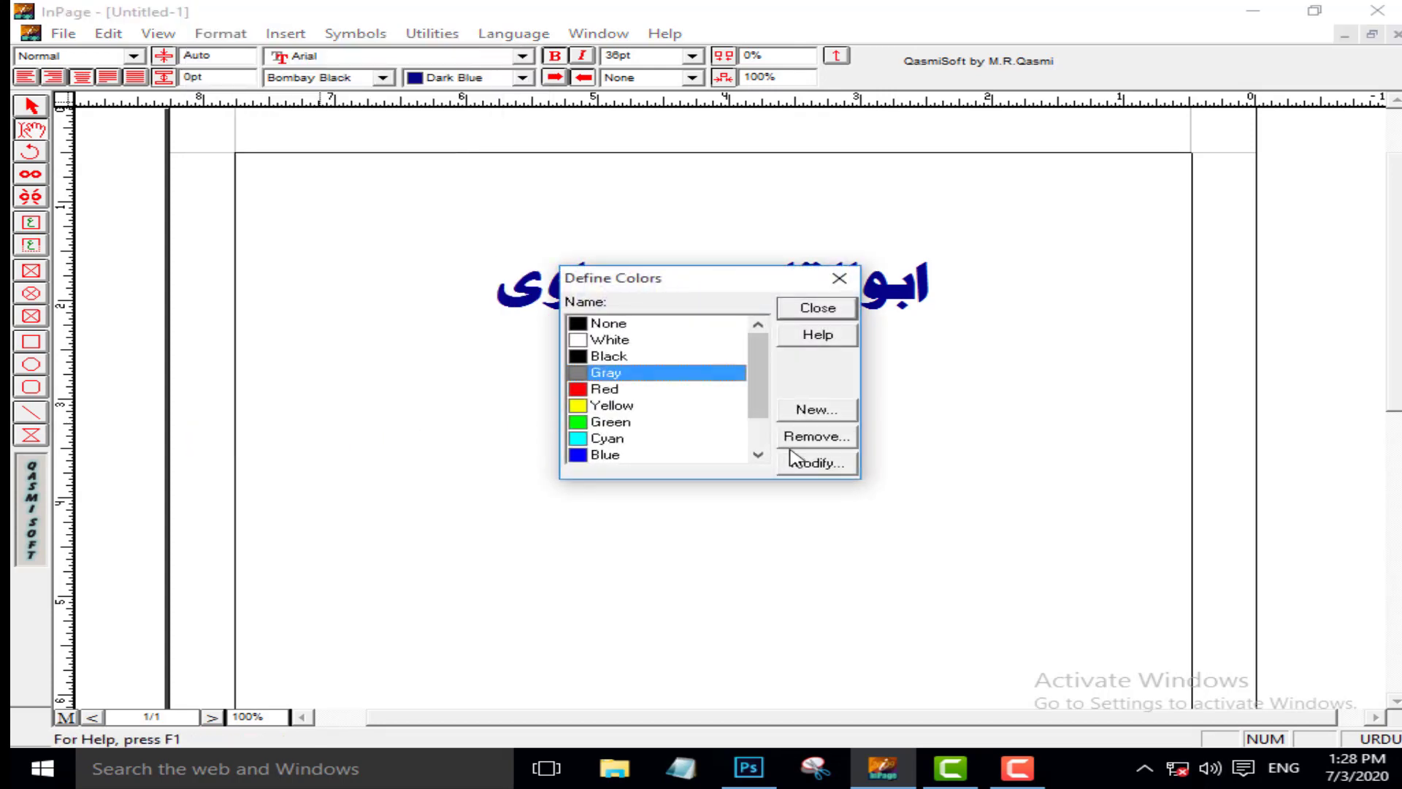
scroll(669, 413, "down", 1)
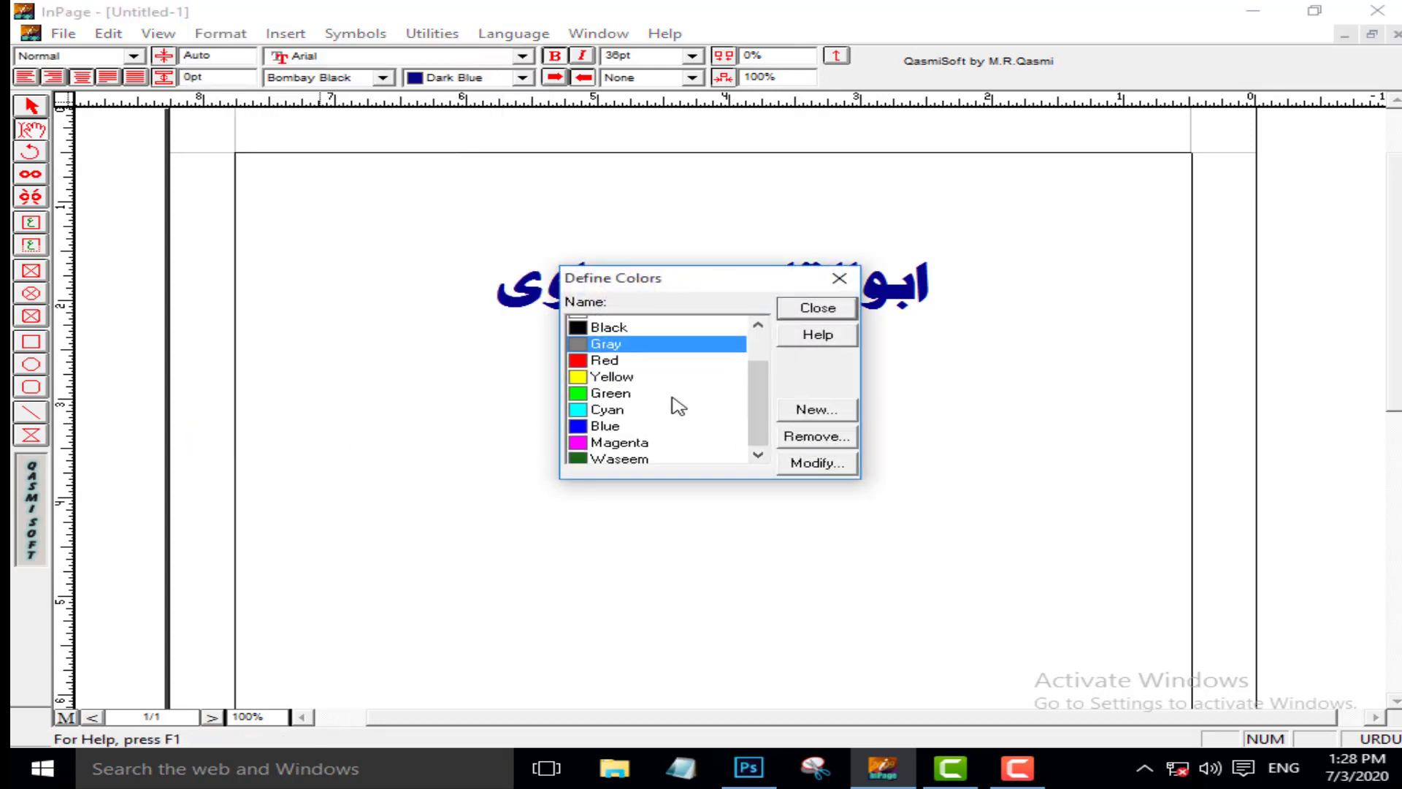
left_click(632, 456)
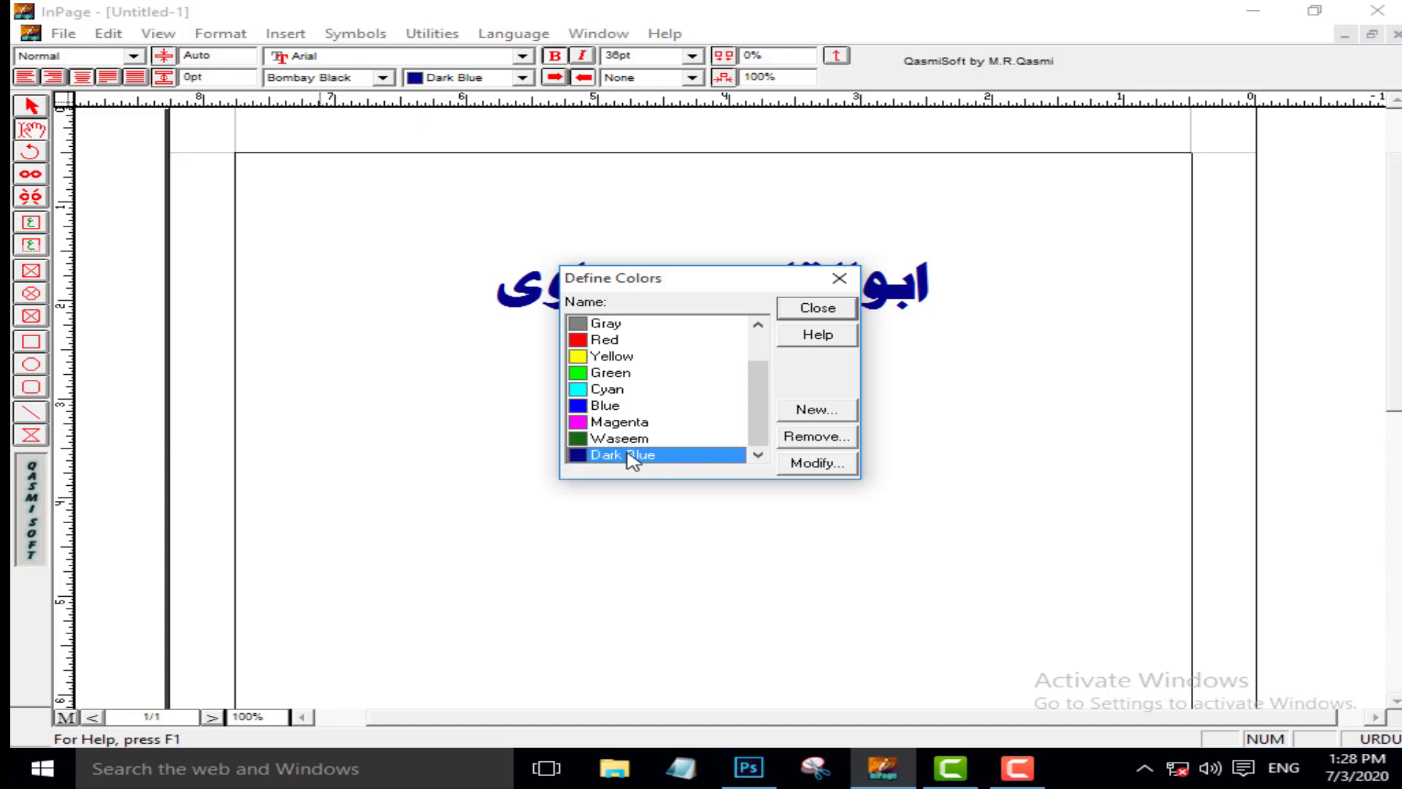
left_click(821, 437)
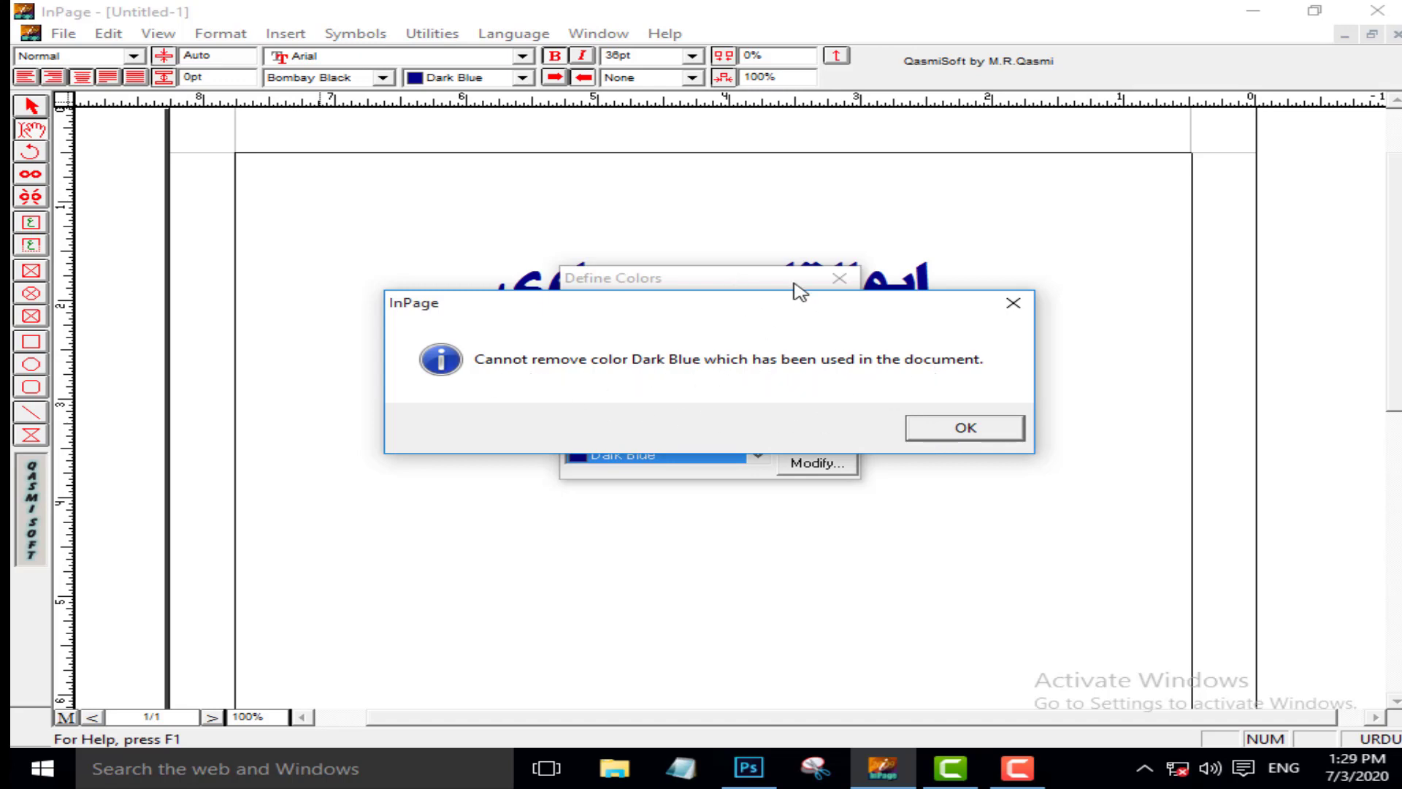
left_click(964, 428)
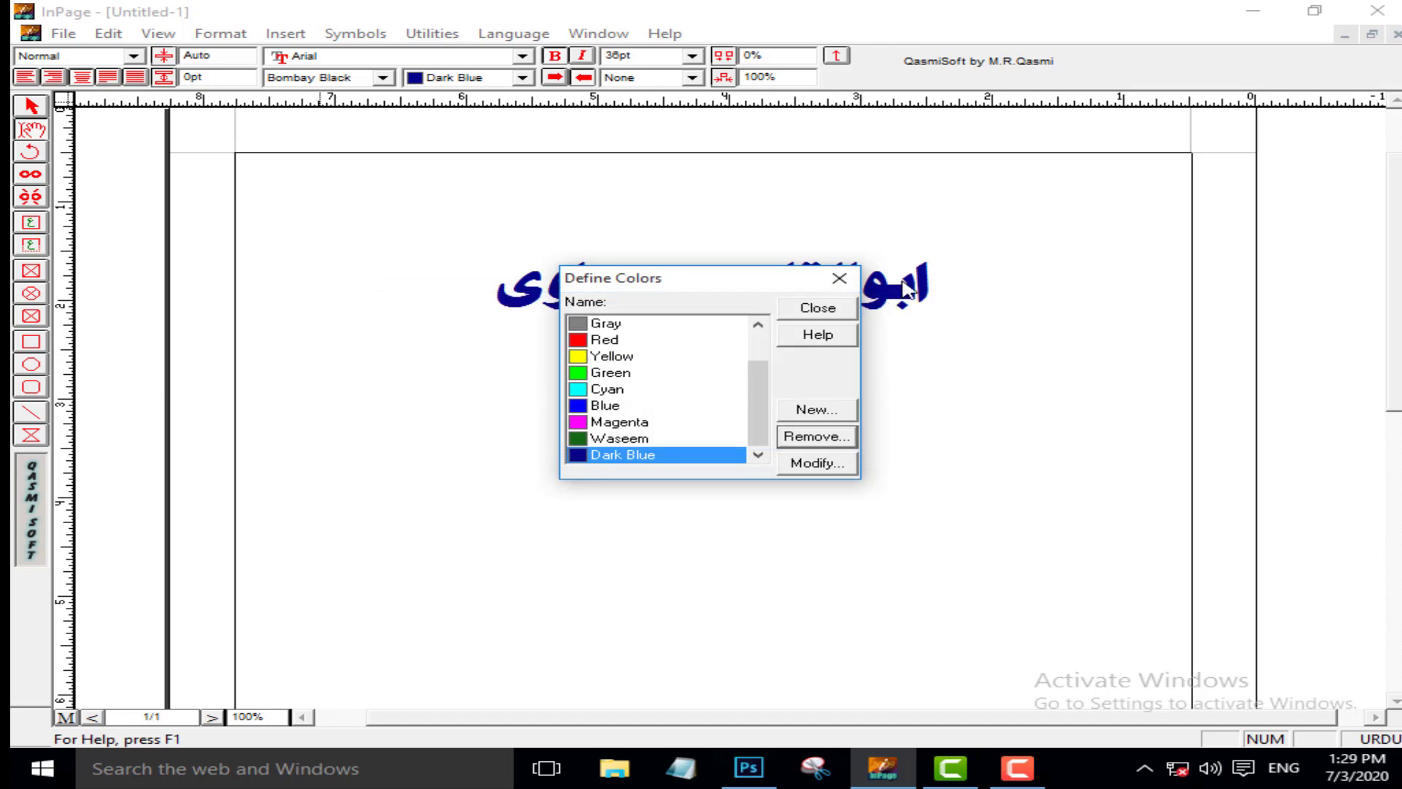
left_click(818, 308)
Step: Change the whole Urdu heading line's text color to Magenta
key("Right")
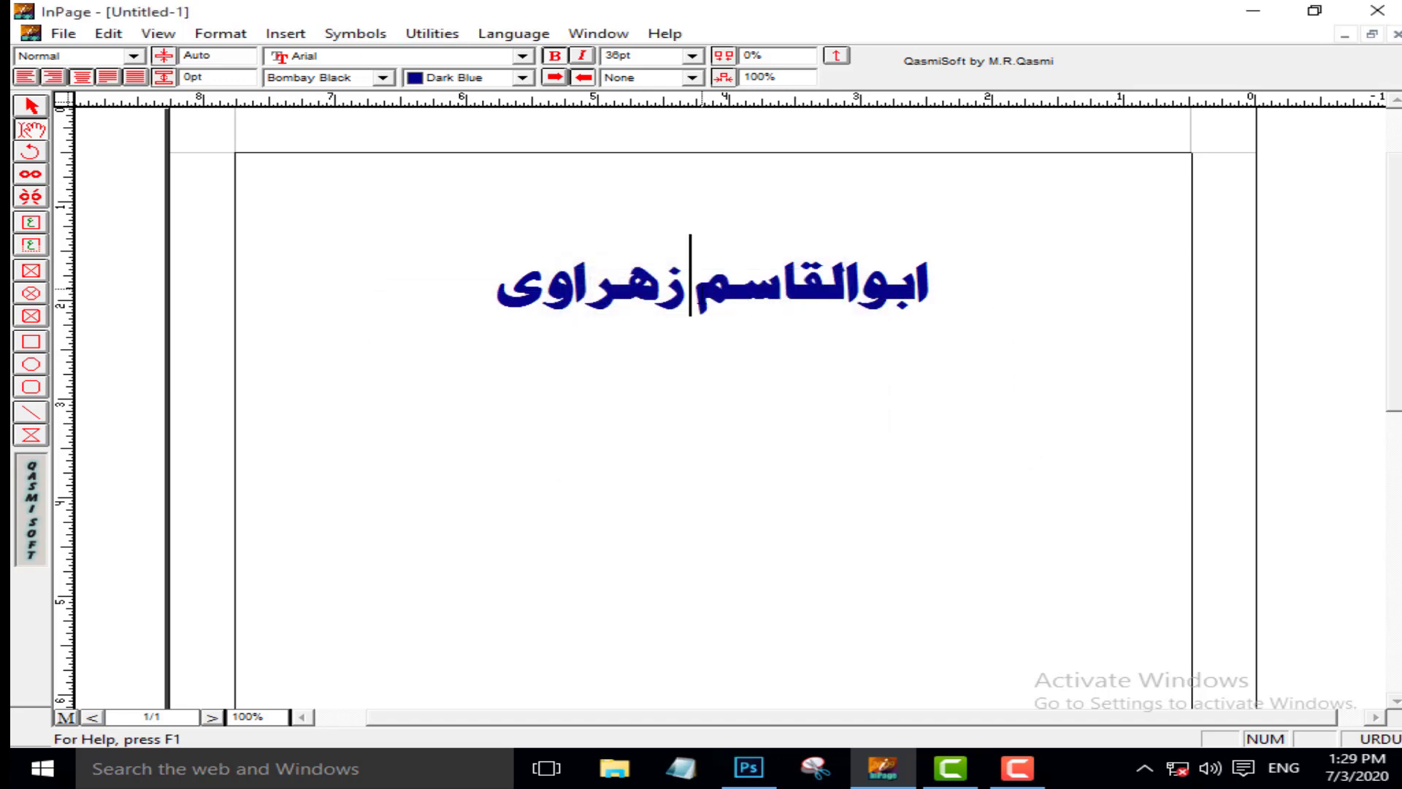
key("ctrl+a")
left_click(460, 78)
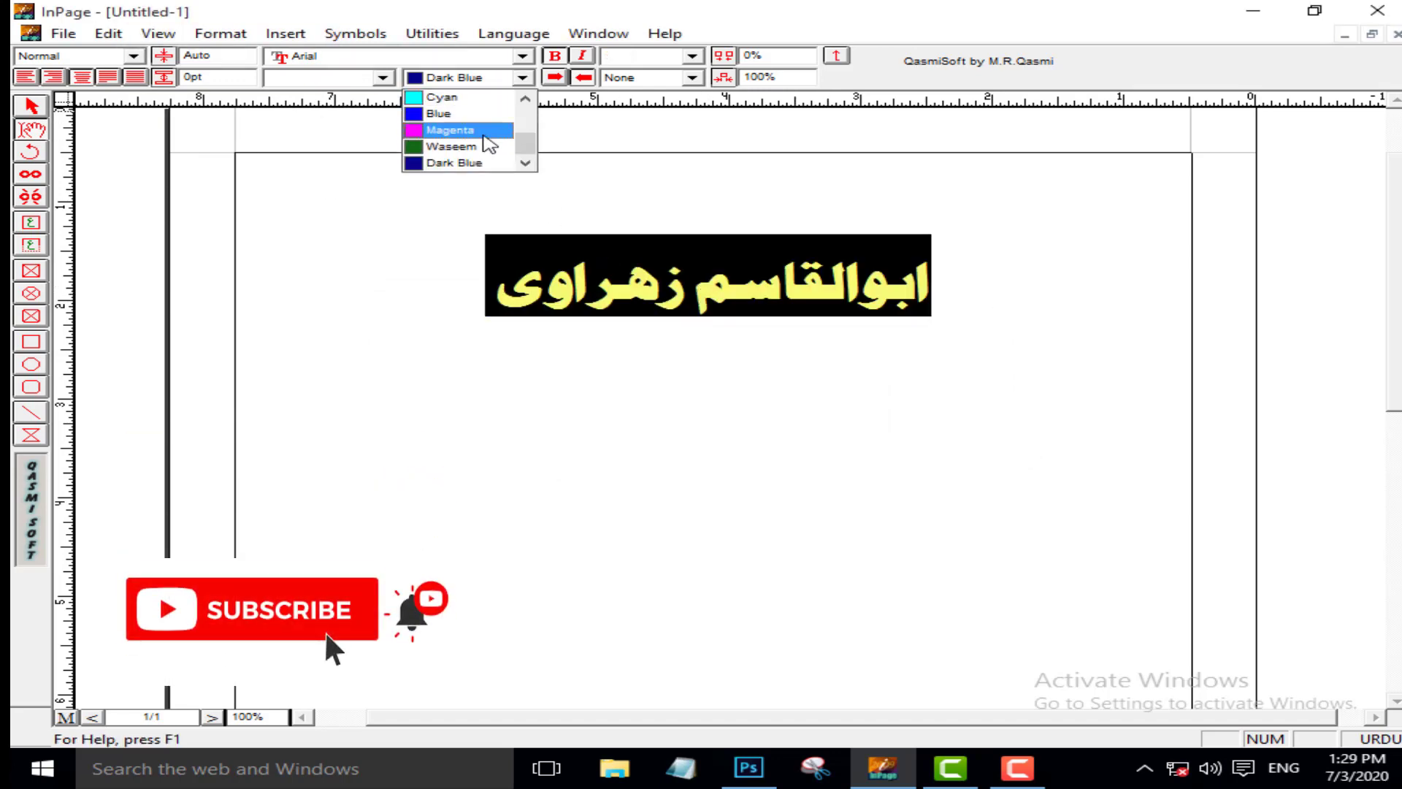
left_click(475, 129)
left_click(610, 273)
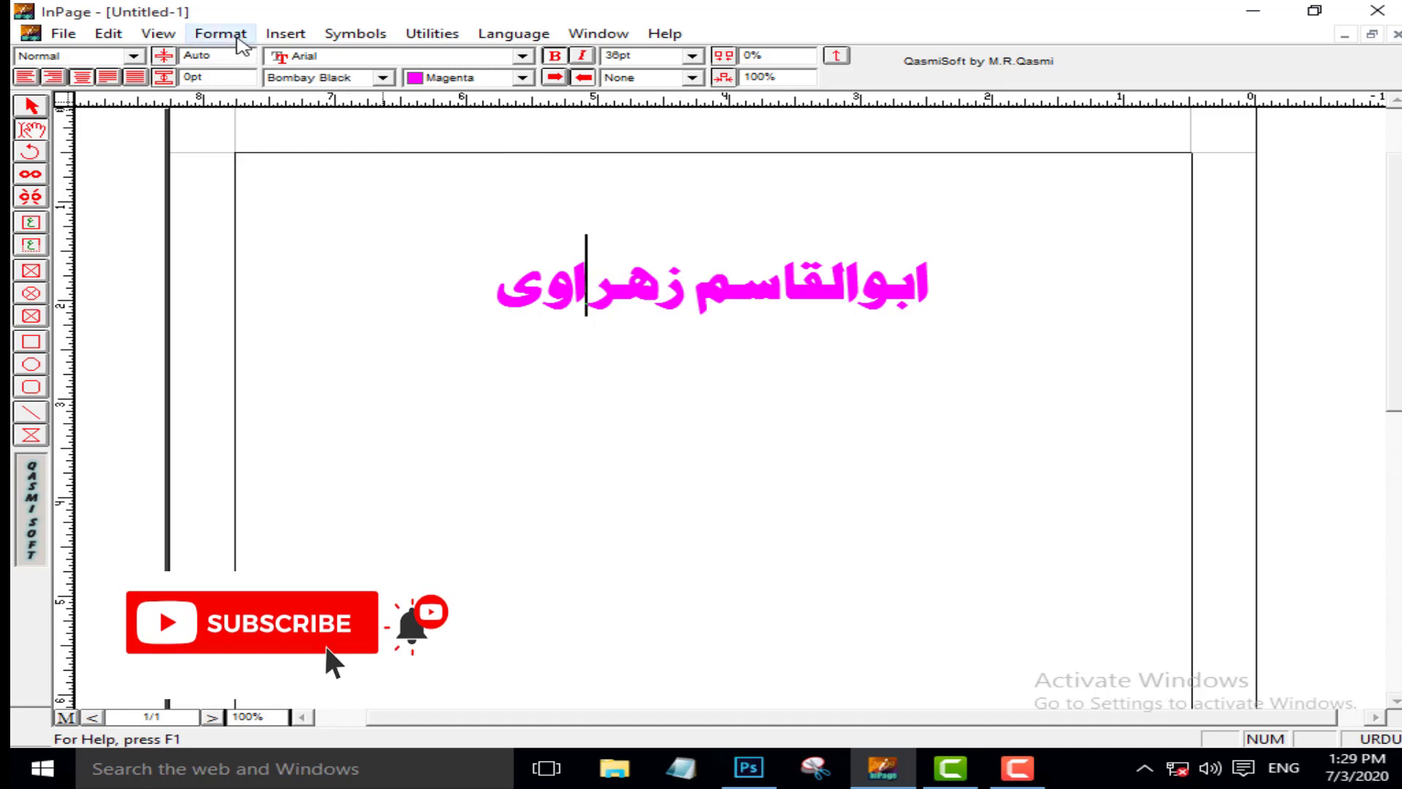
Step: Remove the unused Dark Blue color from the document's color definitions
left_click(237, 36)
left_click(370, 440)
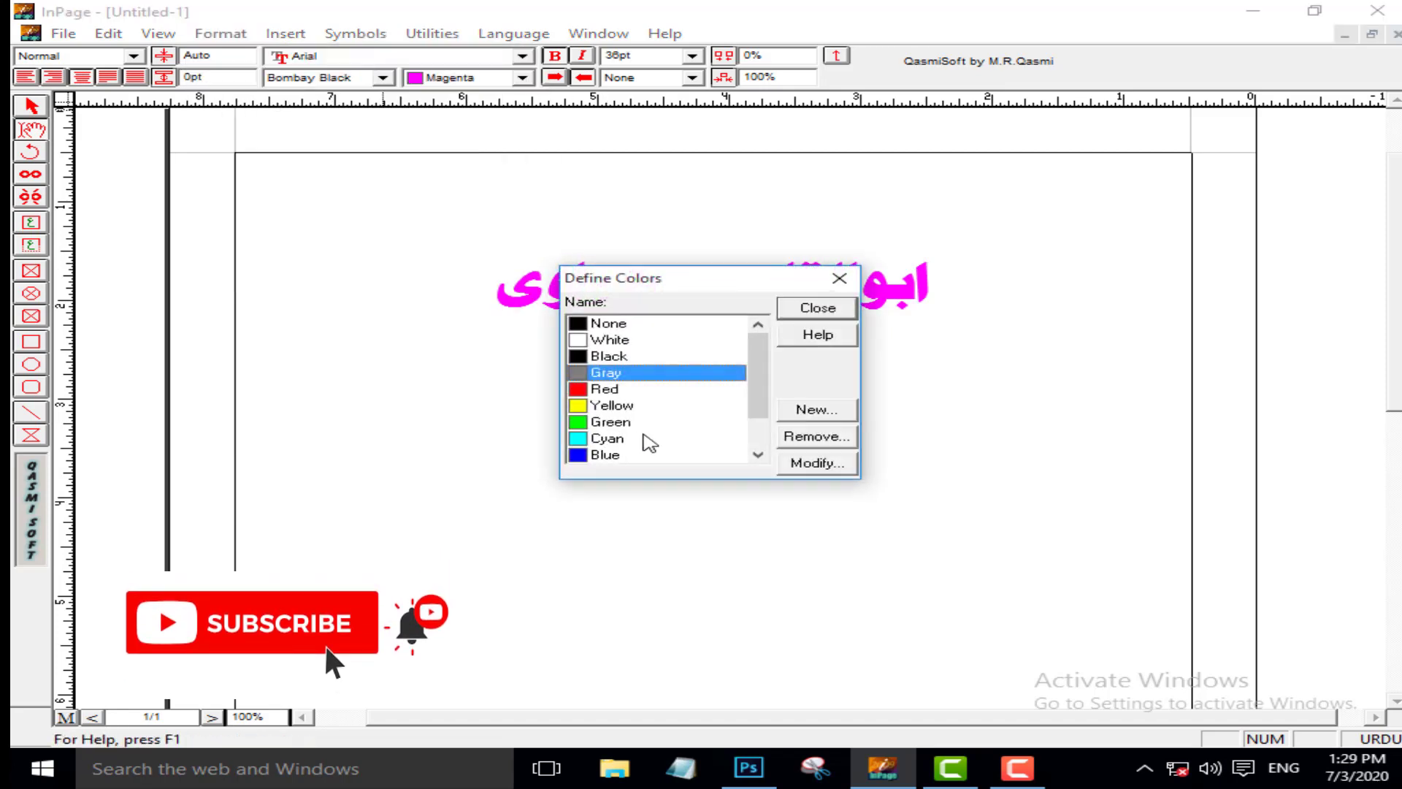
scroll(646, 438, "down", 1)
left_click(635, 455)
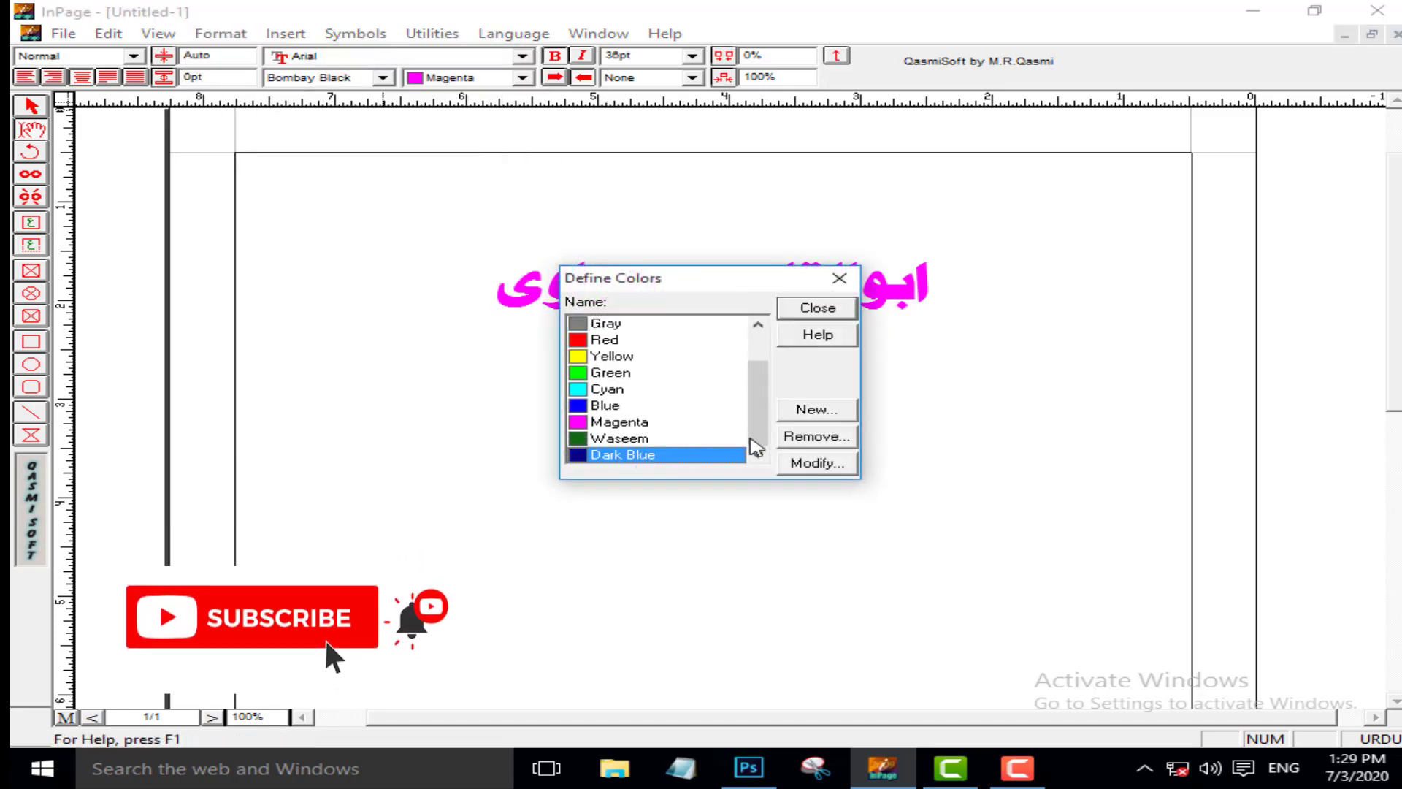
left_click(809, 438)
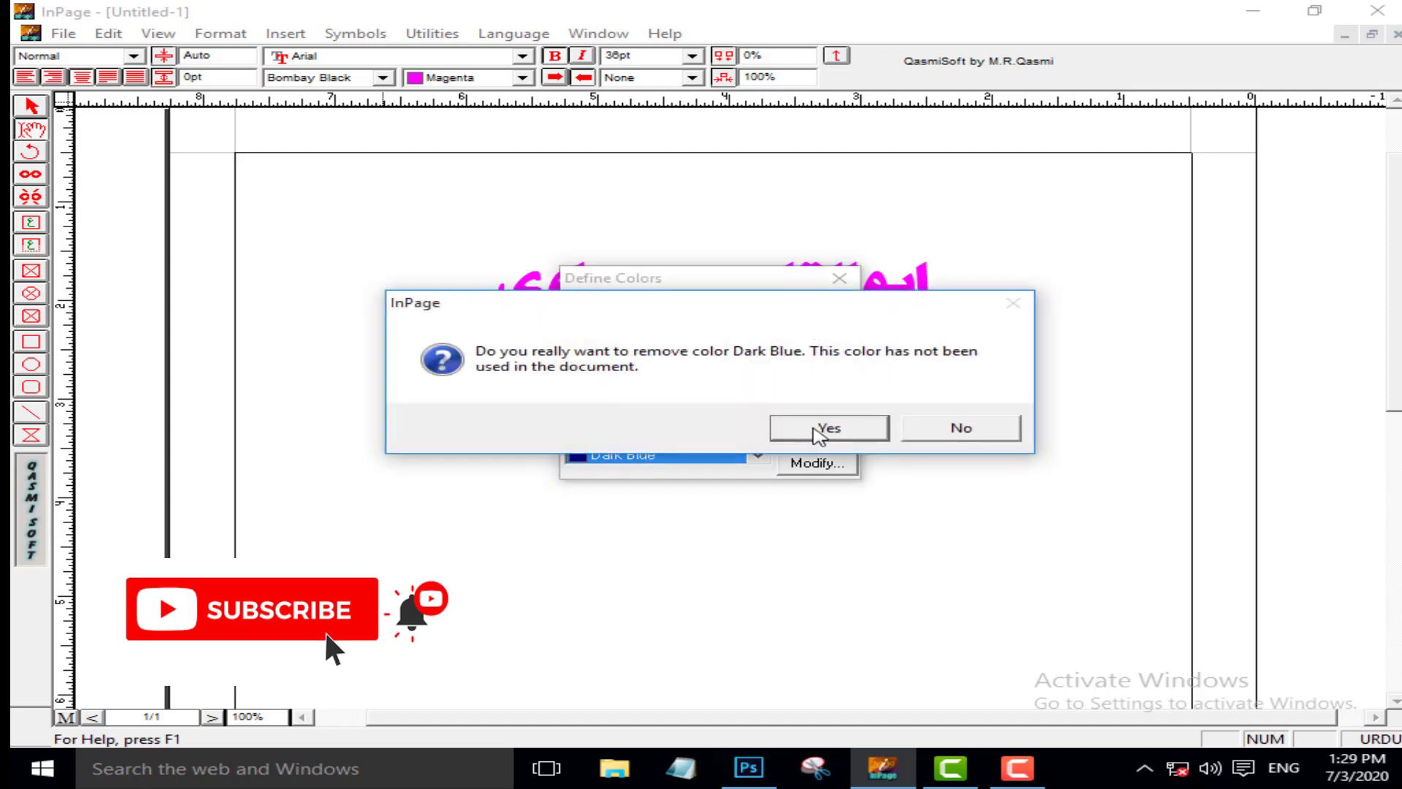
left_click(822, 429)
Step: Modify the custom dark green color to a bright pink, about RGB 253, 38, 221, and close the color definitions
scroll(629, 431, "up", 1)
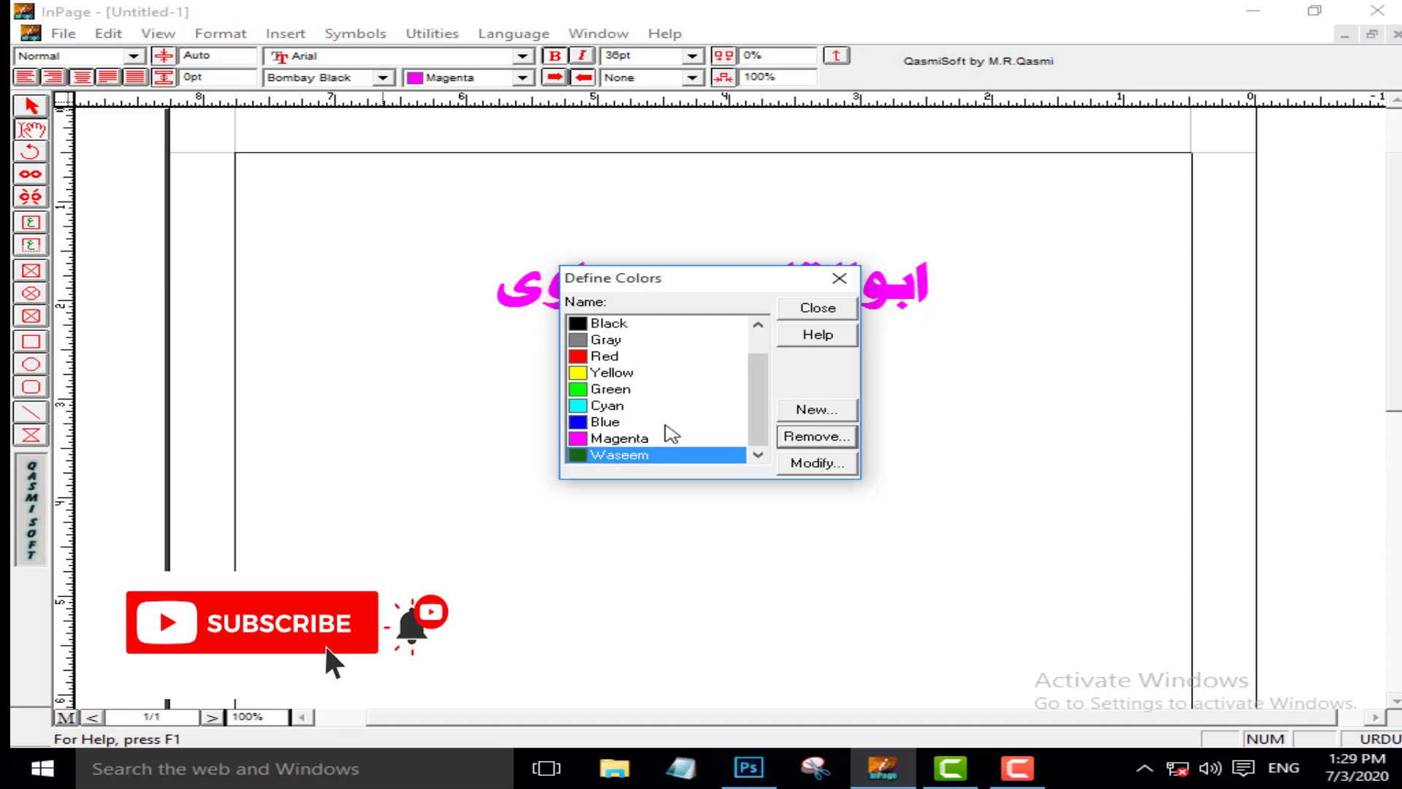
scroll(667, 433, "up", 2)
scroll(667, 432, "down", 2)
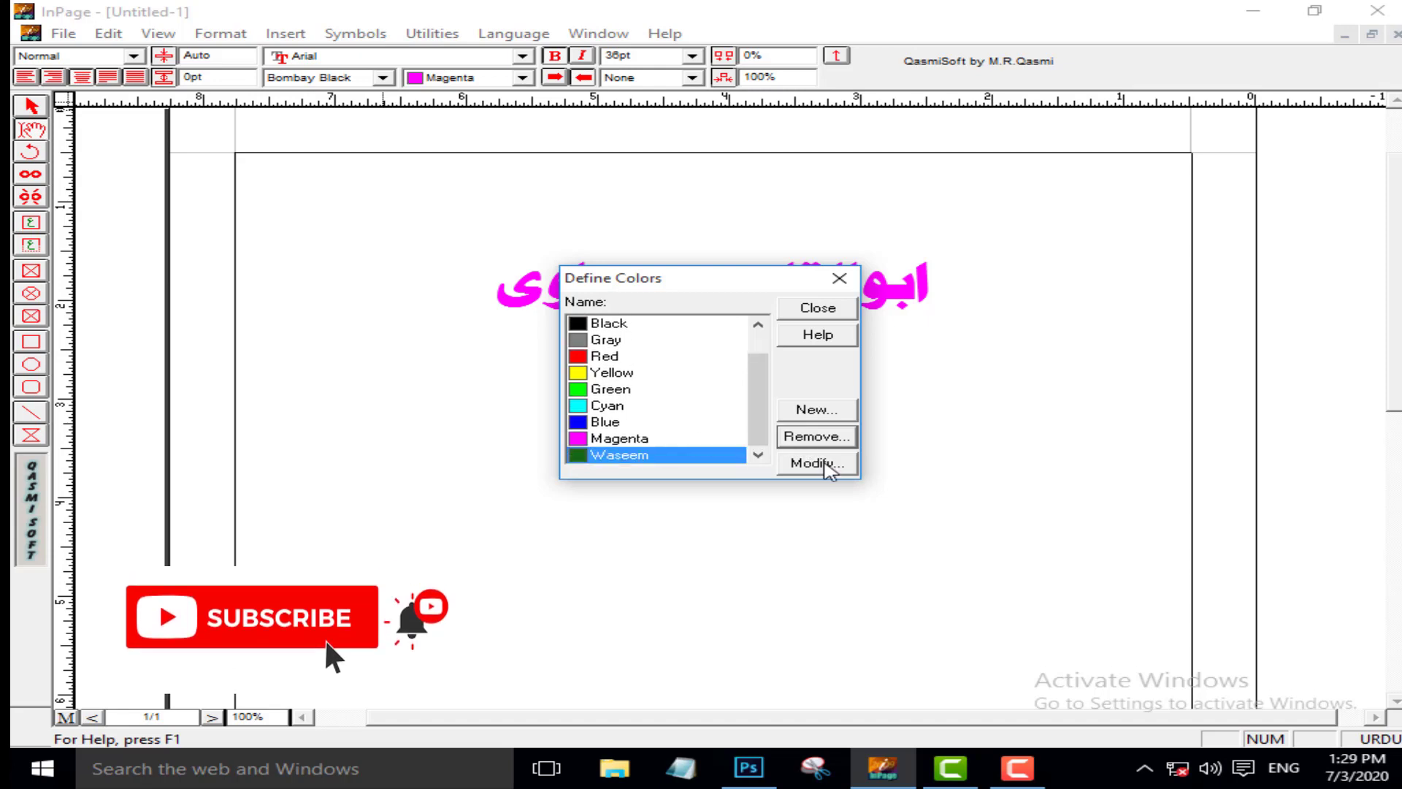
left_click(821, 464)
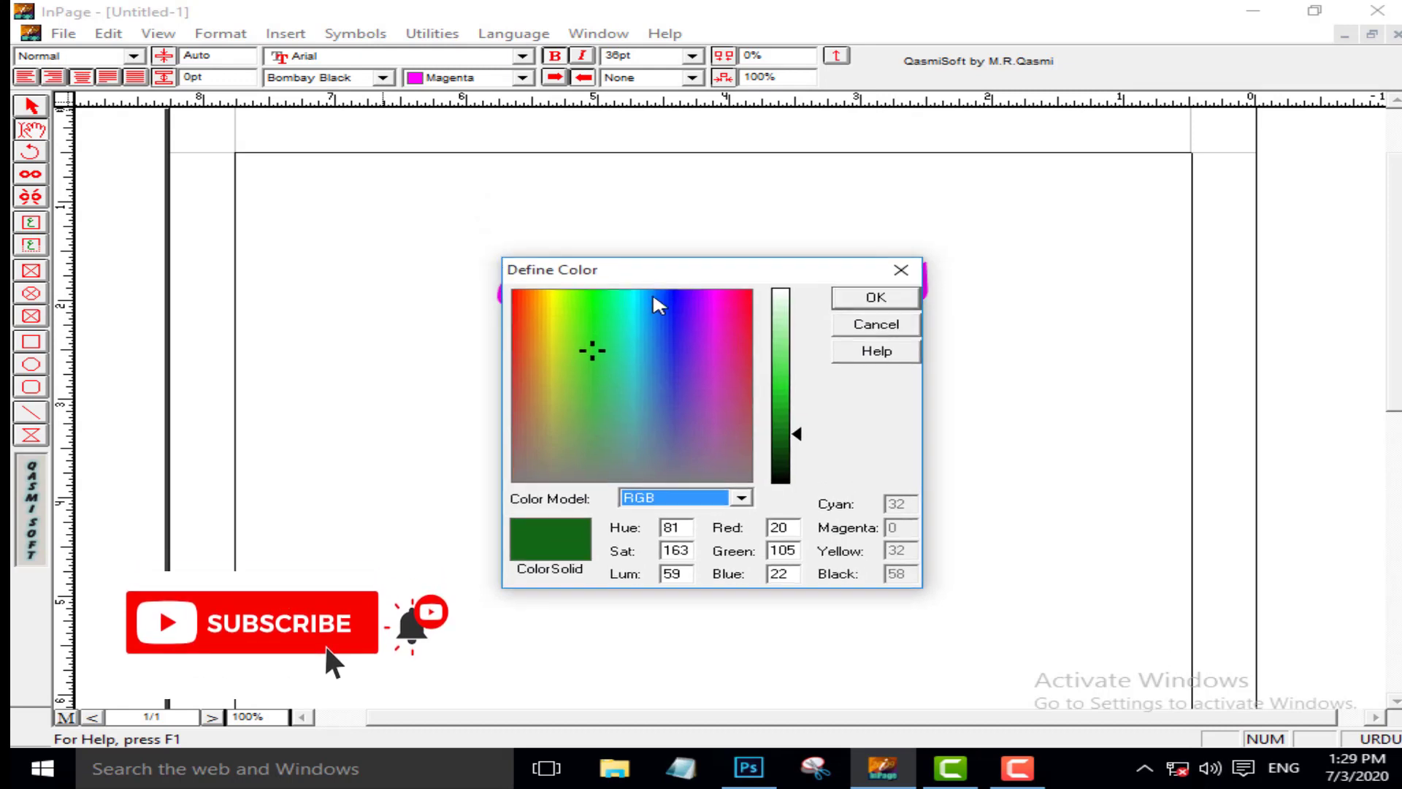
left_click_drag(656, 301, 600, 330)
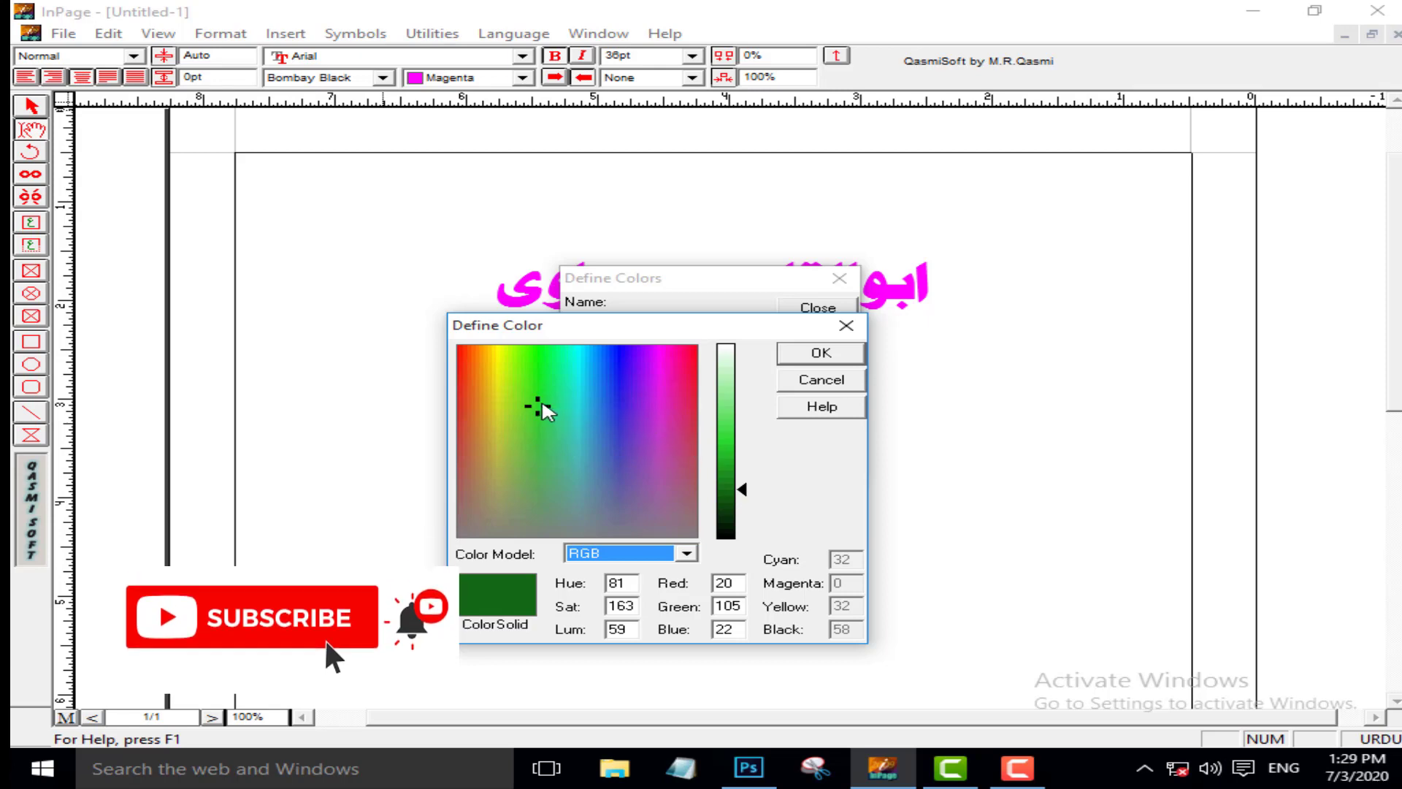
left_click_drag(538, 407, 458, 347)
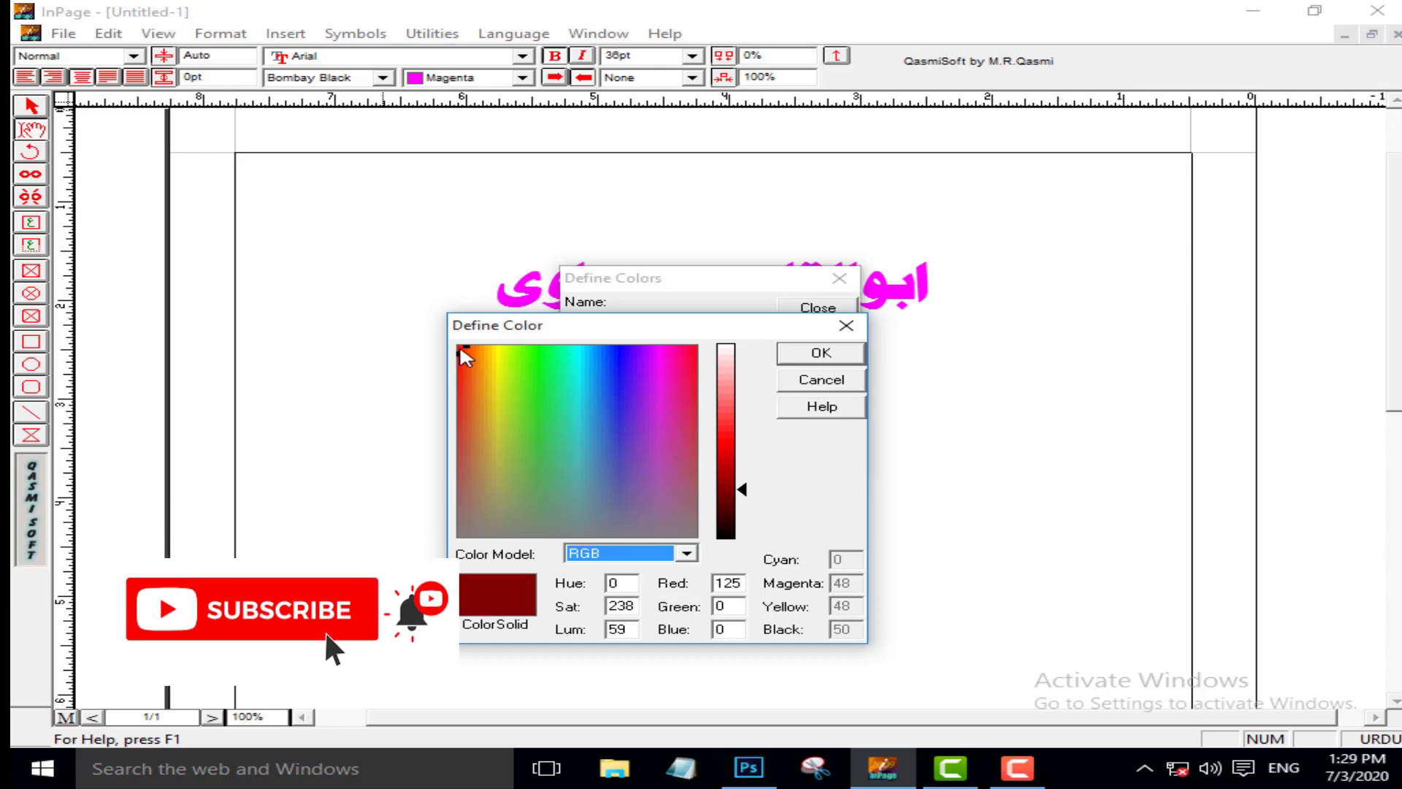
left_click_drag(463, 355, 666, 350)
left_click_drag(742, 490, 741, 431)
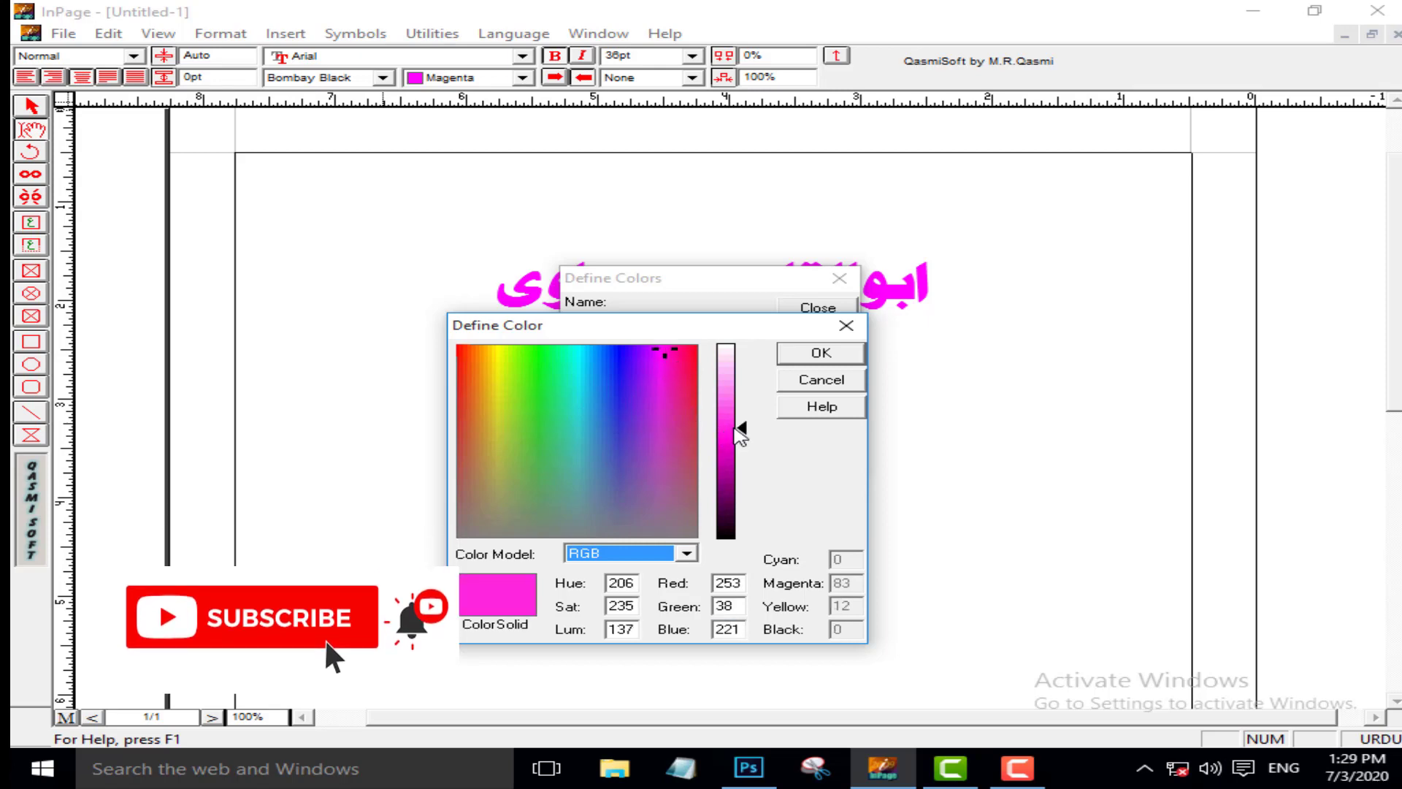
left_click(839, 359)
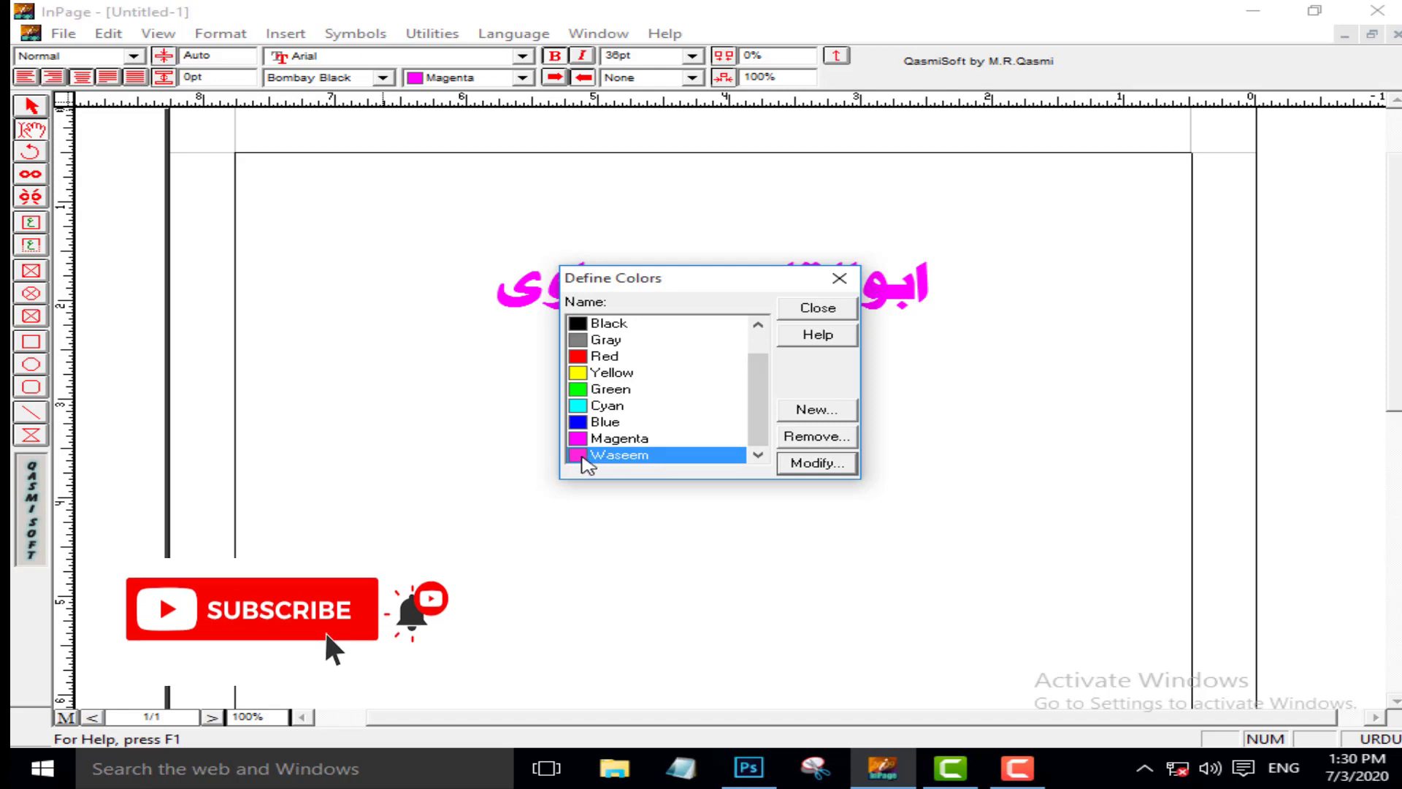
left_click(818, 310)
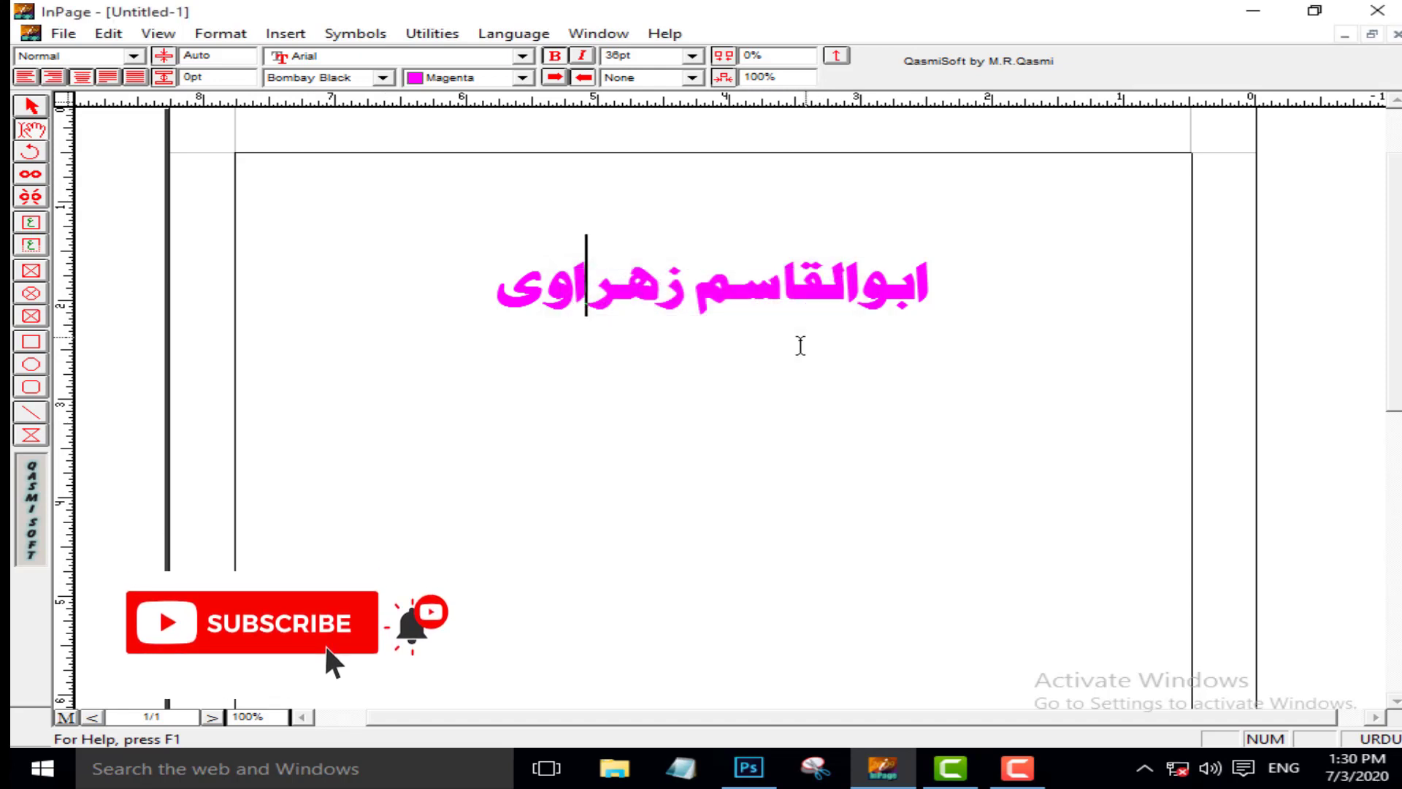
Step: Apply the modified custom pink color to the whole Urdu heading line
triple_click(642, 290)
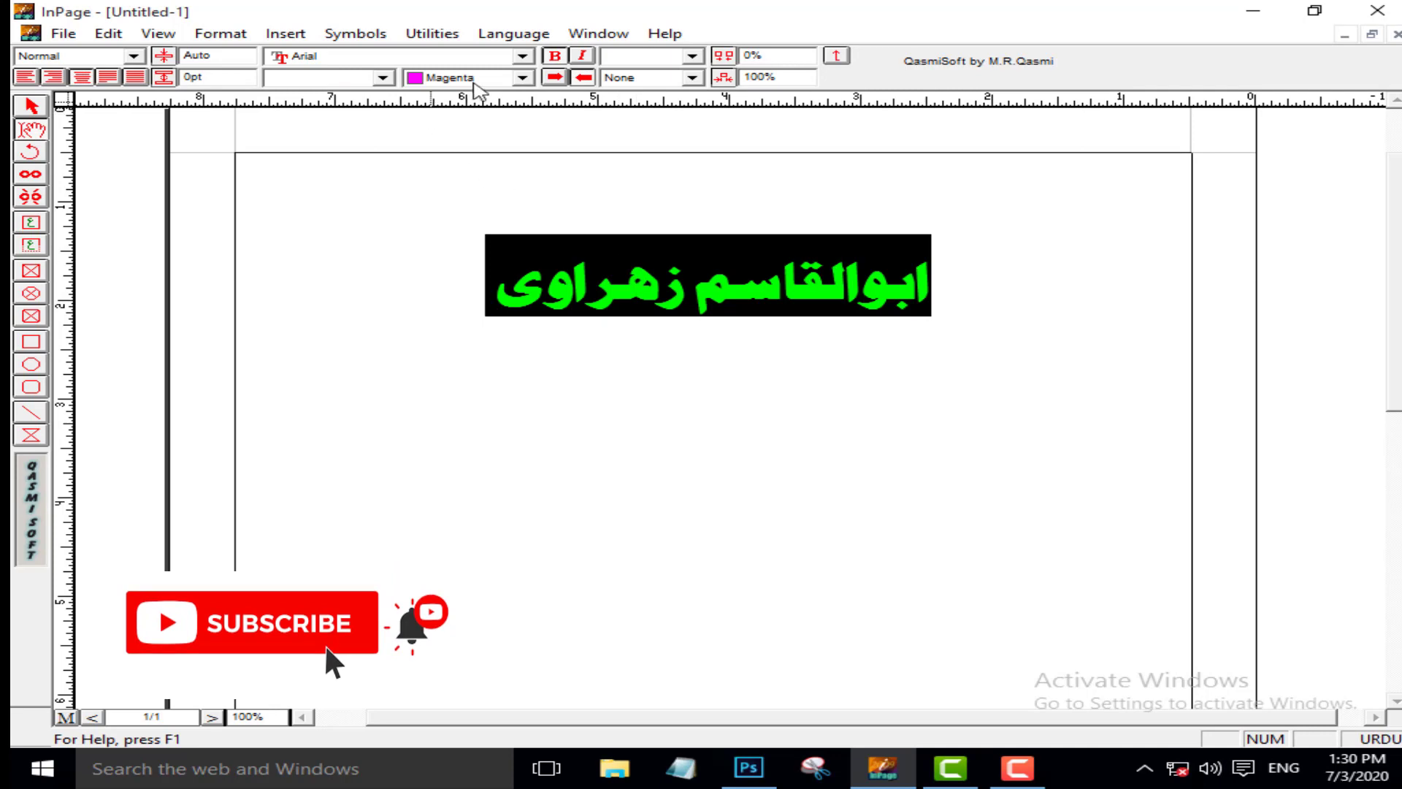
left_click(479, 78)
left_click(468, 164)
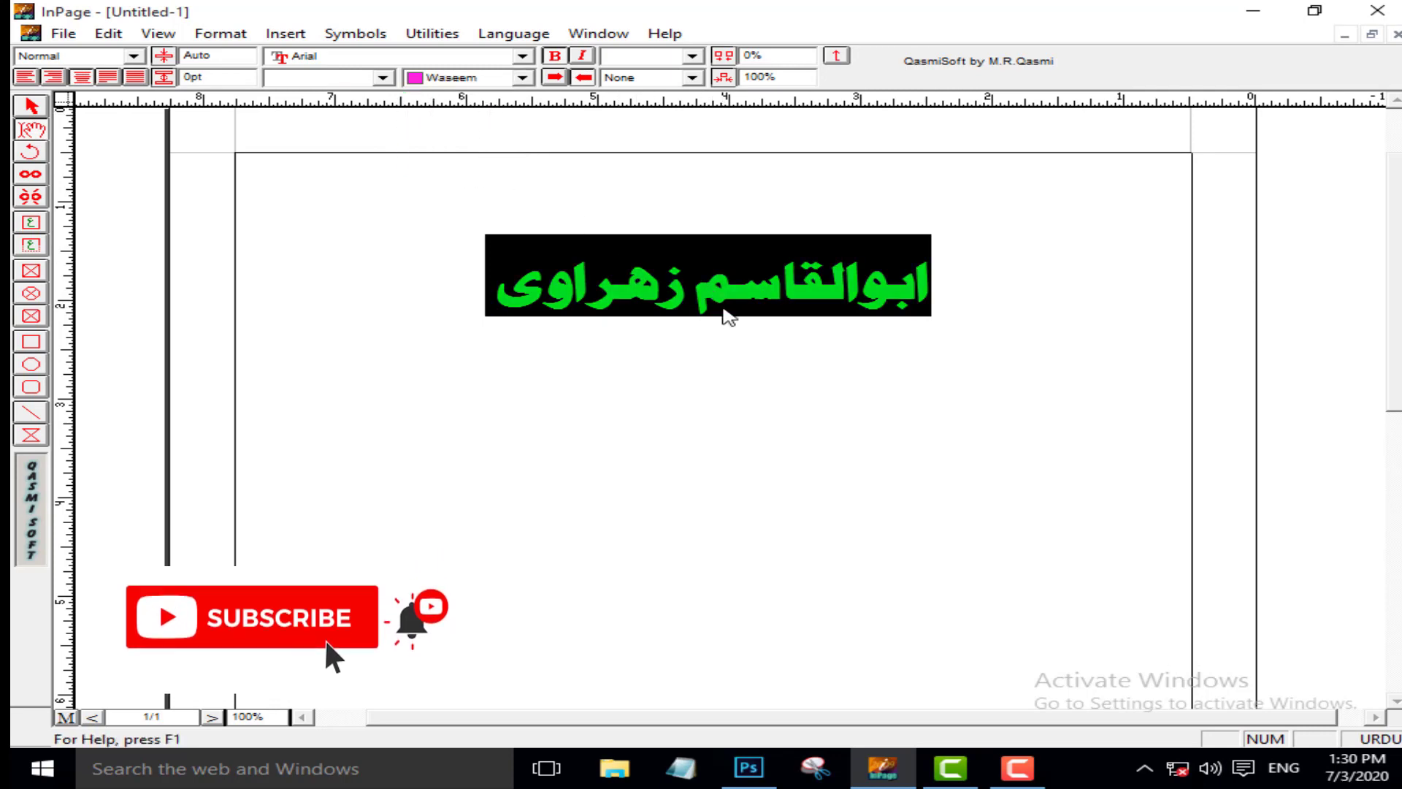
left_click(731, 303)
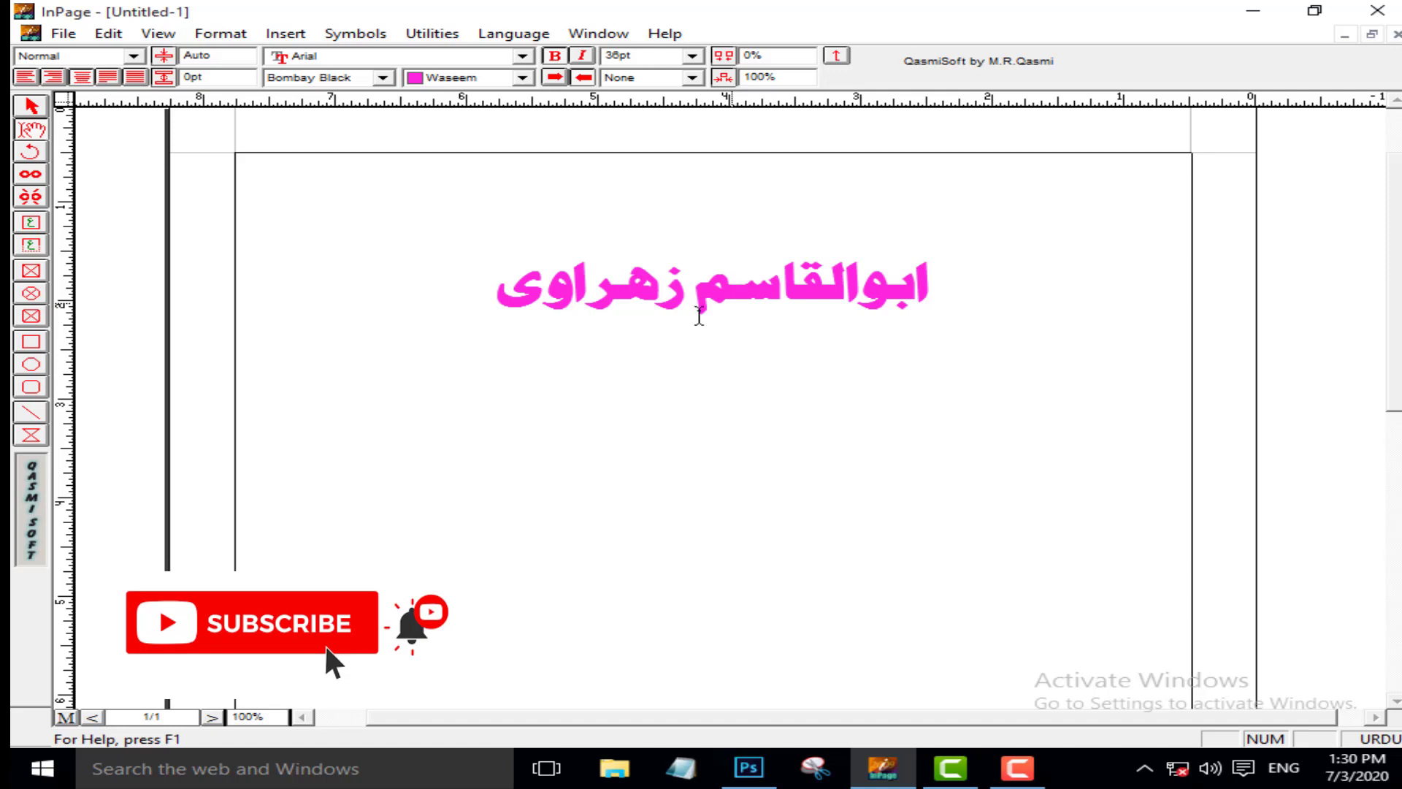
Step: Reopen the color definitions beneath the heading to review the color list, and close them without changes
left_click(229, 36)
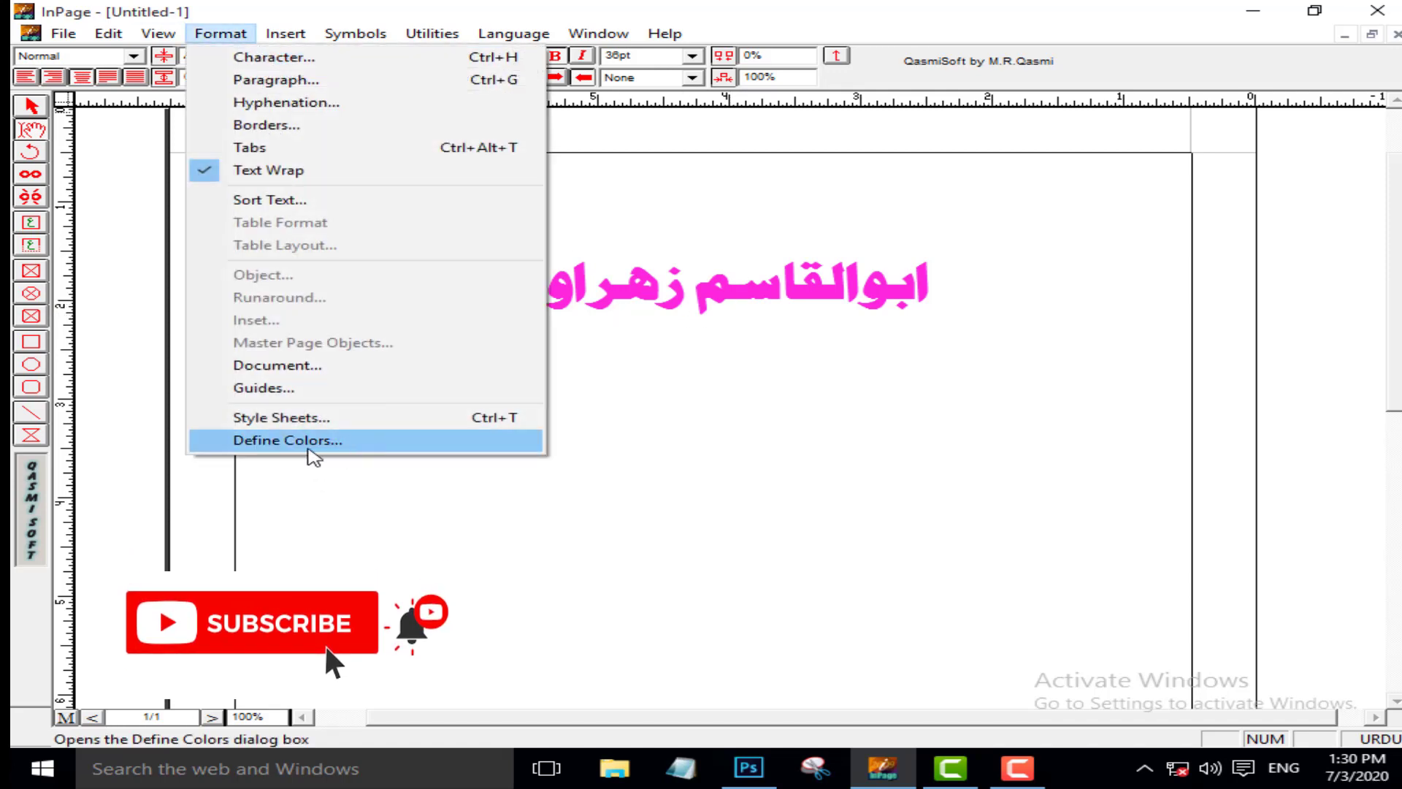
left_click(355, 440)
left_click_drag(708, 291, 689, 420)
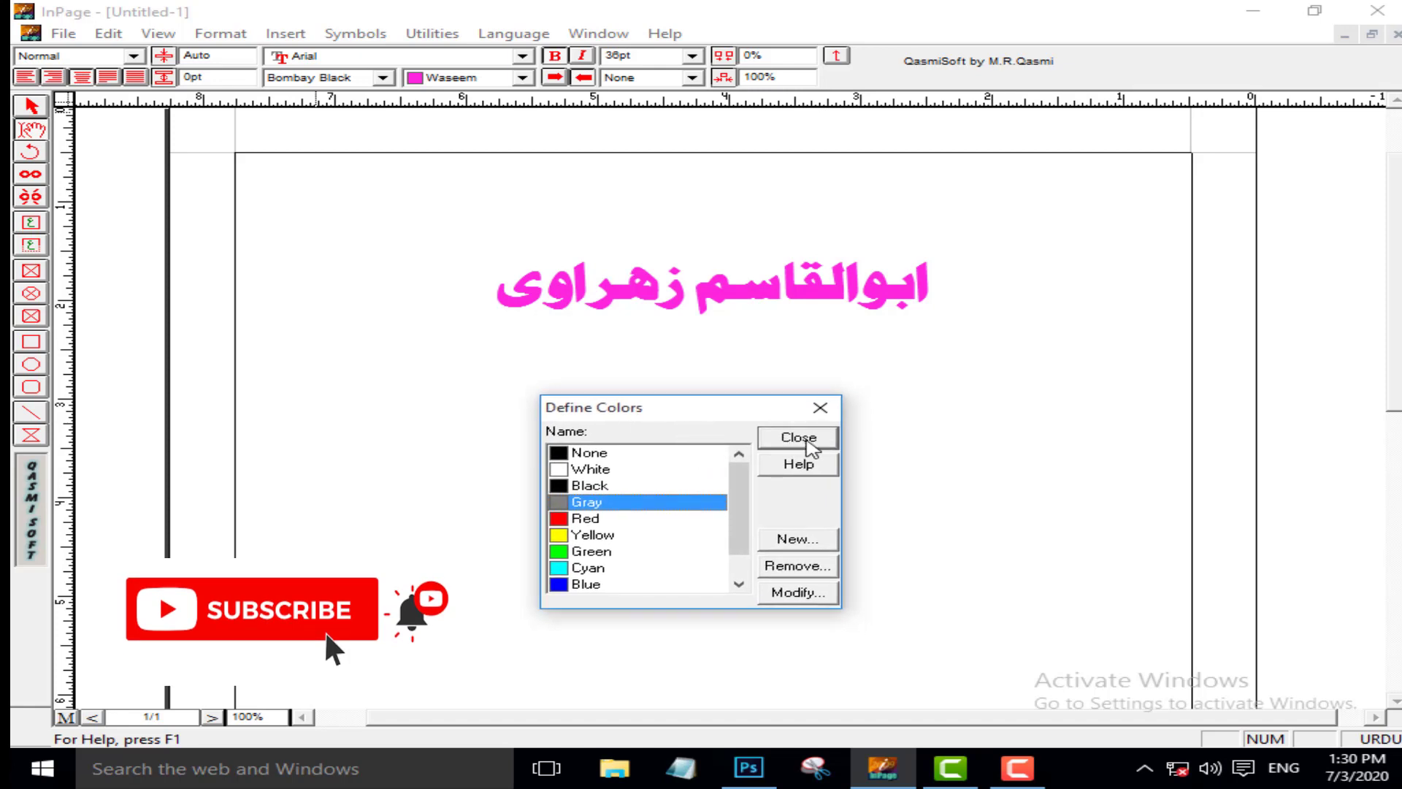
left_click(787, 441)
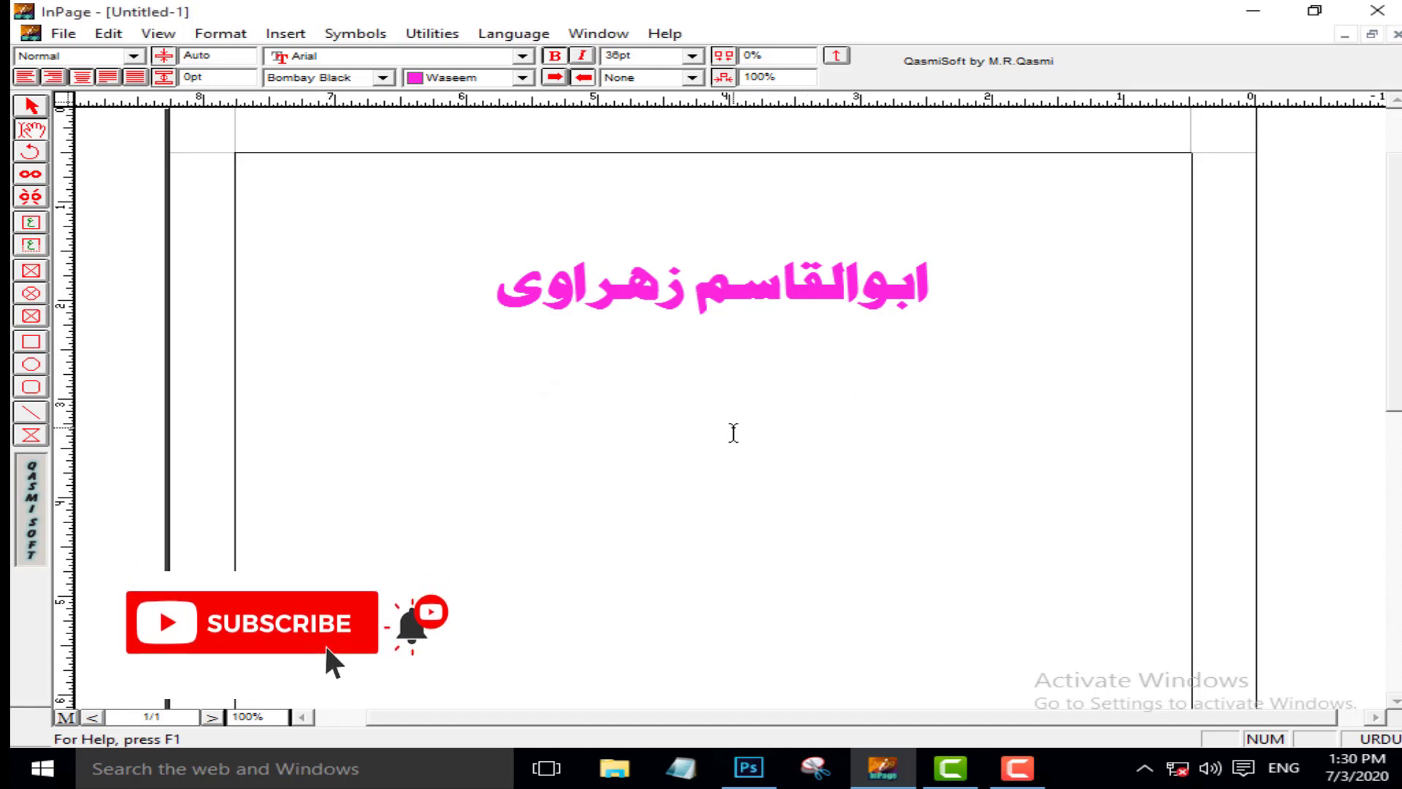